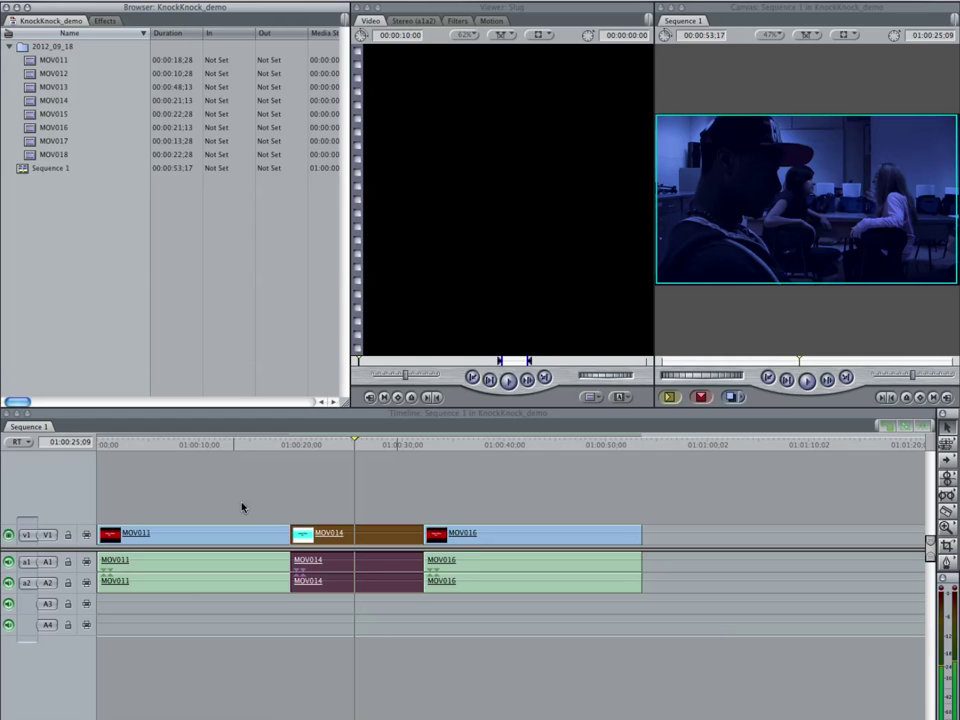
# Play the sequence from about 01:00:09:20, then select MOV011's video and linked audio
pyautogui.click(196, 444)
pyautogui.press('space')
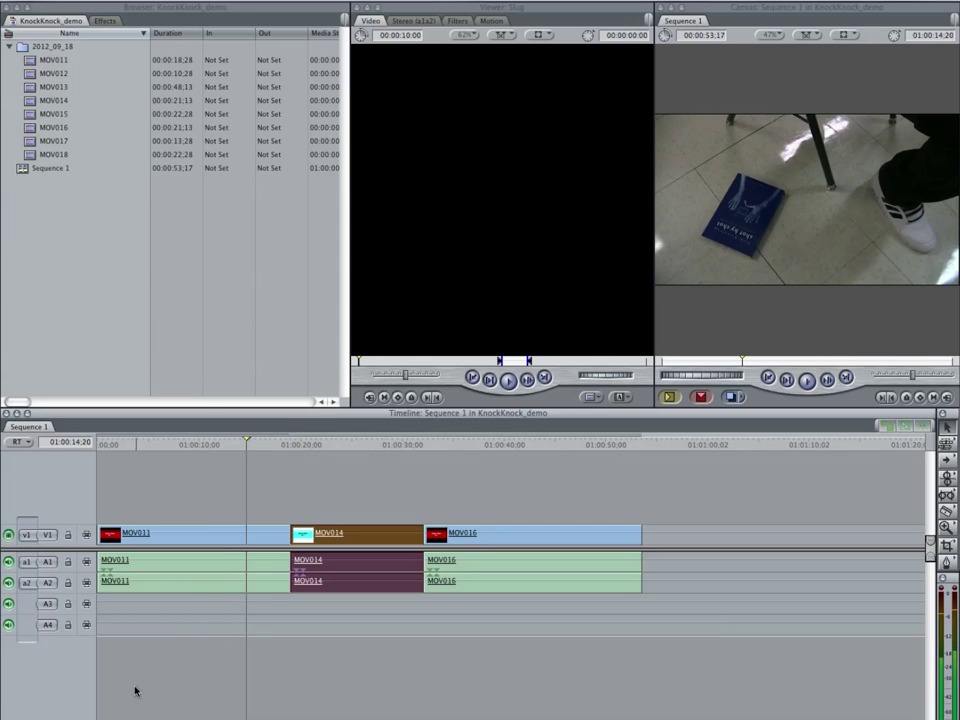
pyautogui.click(182, 549)
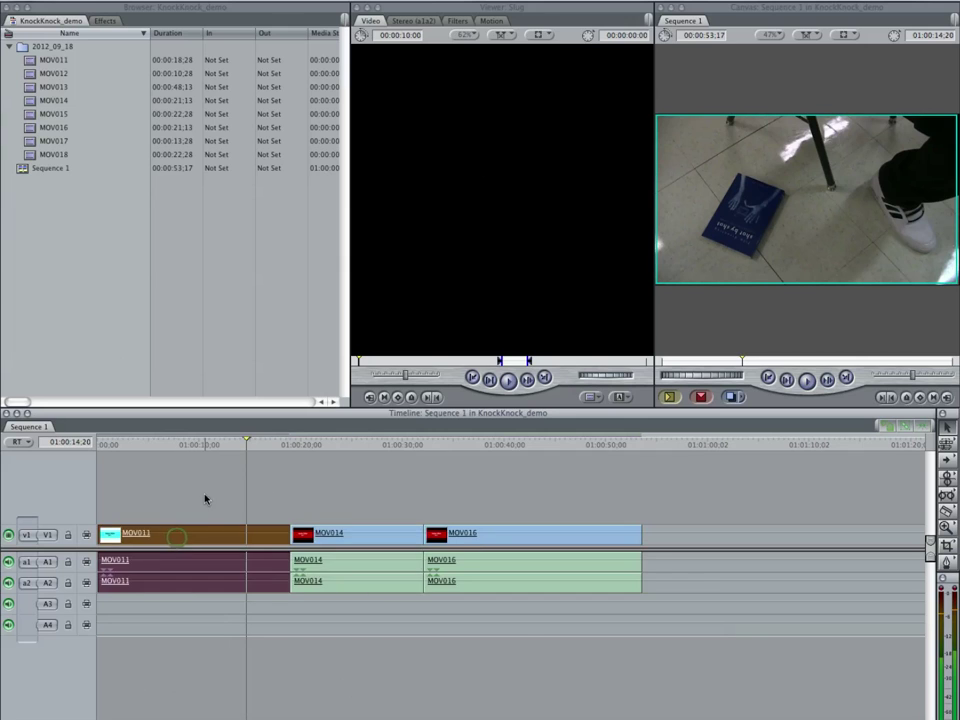
pyautogui.moveTo(206, 499); pyautogui.dragTo(677, 611)
pyautogui.click(182, 461)
pyautogui.click(200, 535)
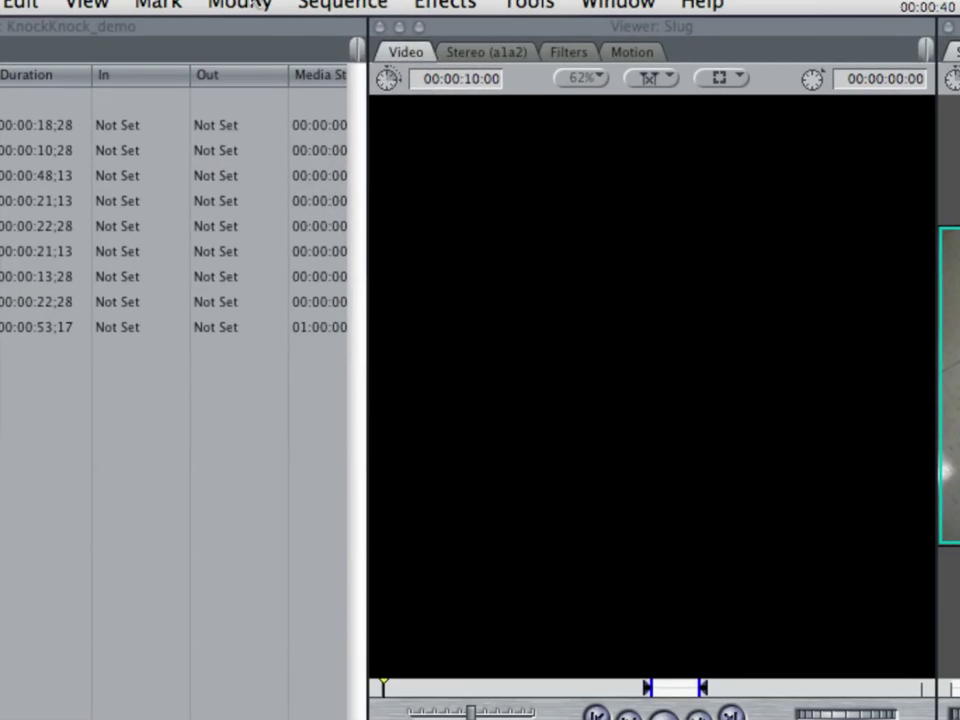
# Turn off Modify > Link for MOV011, confirm it's unchecked, and deselect the clips
pyautogui.click(255, 4)
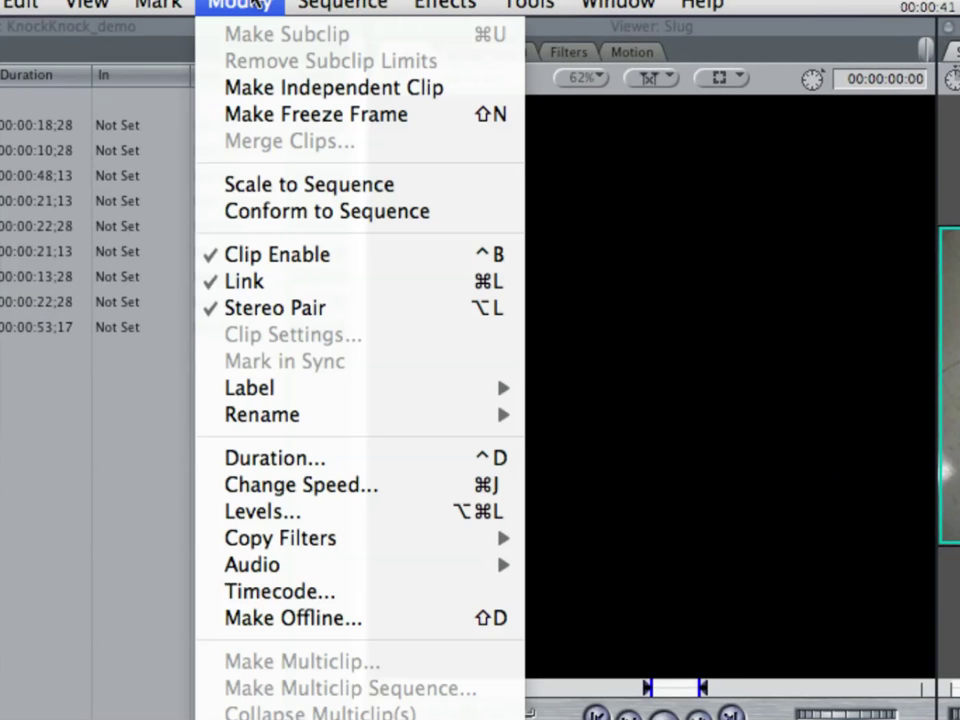
pyautogui.click(320, 289)
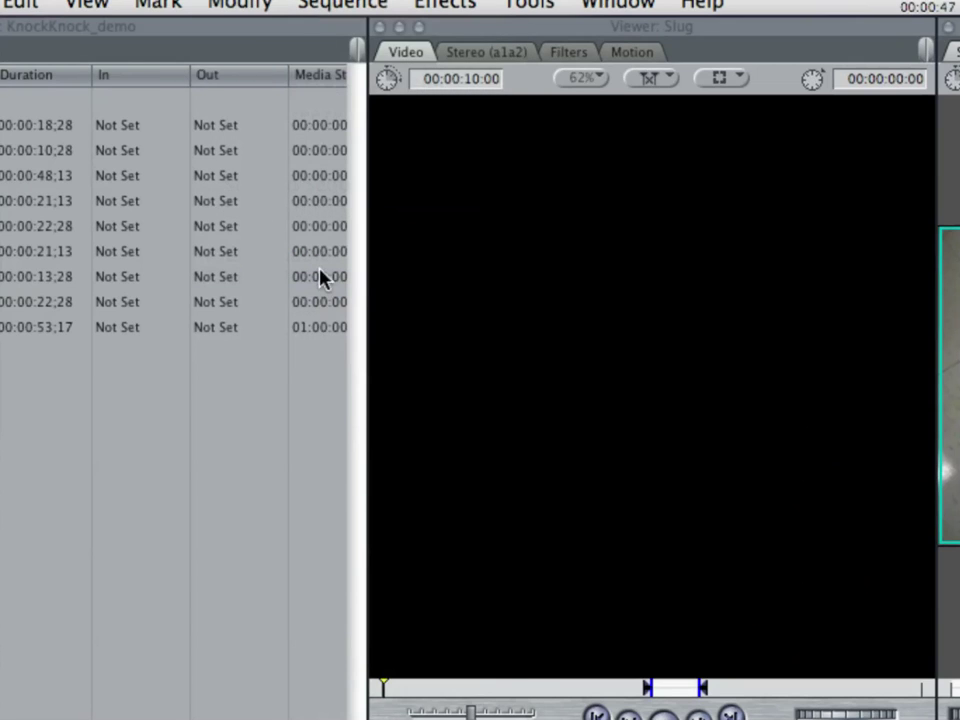
pyautogui.click(258, 5)
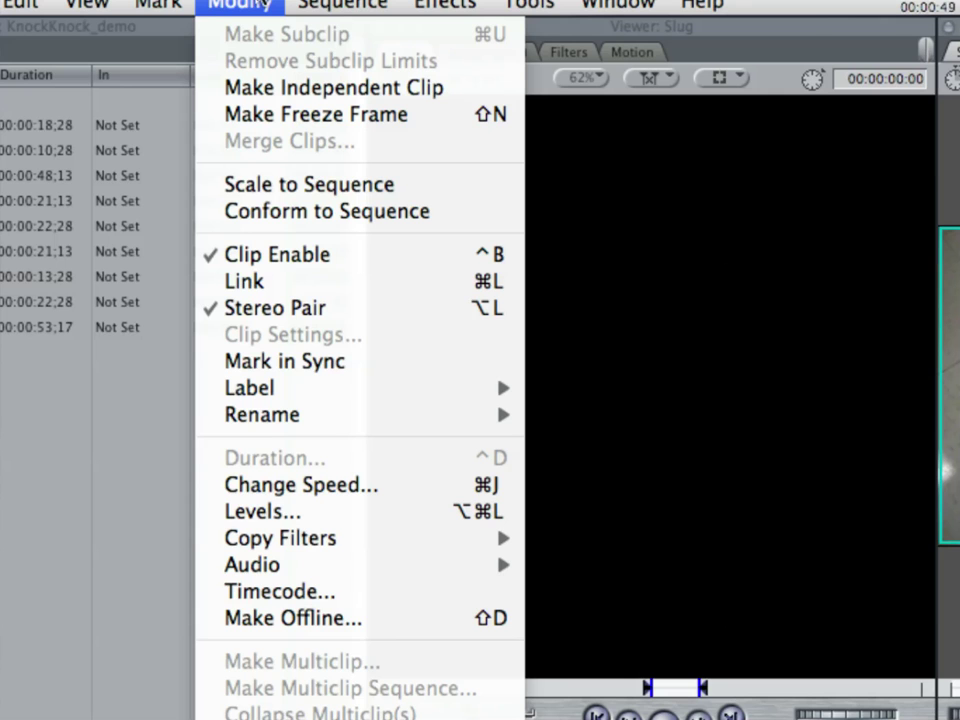
pyautogui.click(260, 5)
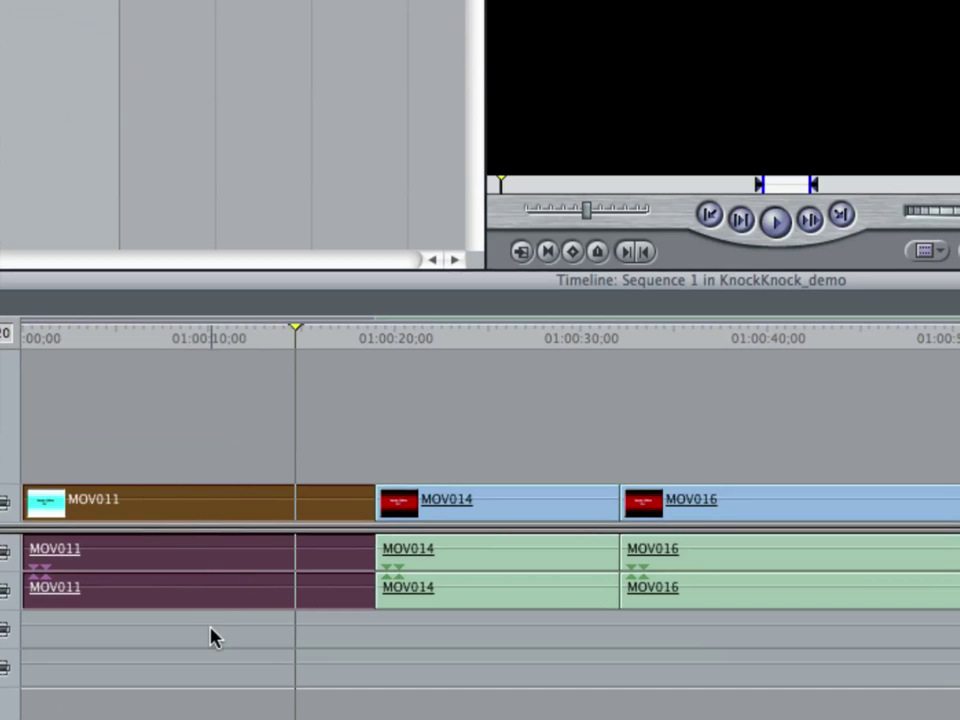
pyautogui.click(234, 686)
pyautogui.click(227, 600)
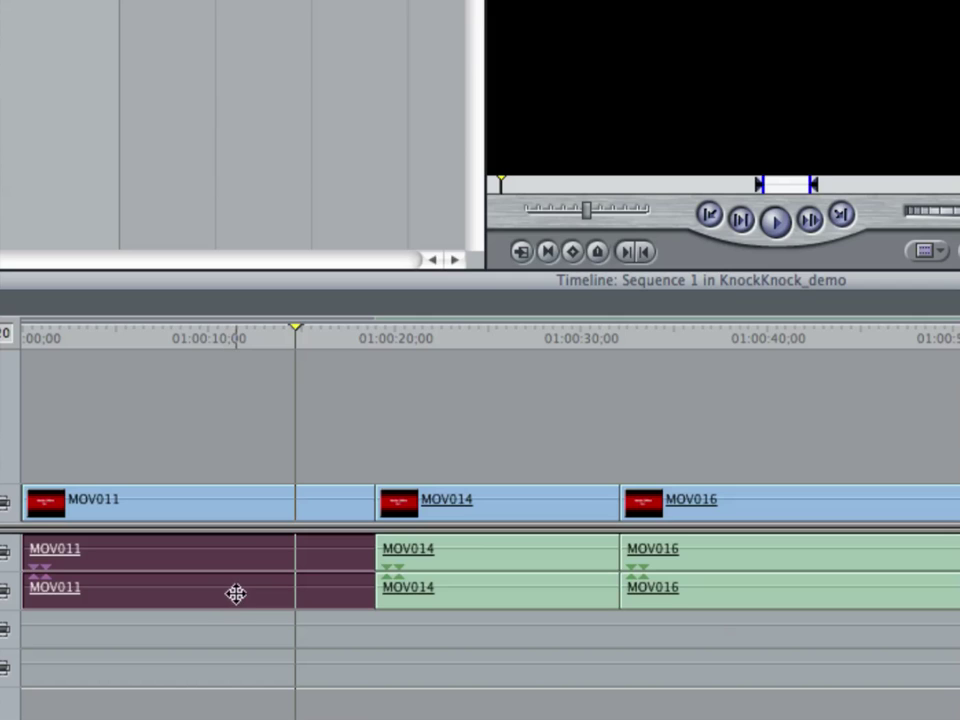
pyautogui.click(246, 514)
pyautogui.click(229, 572)
pyautogui.click(435, 564)
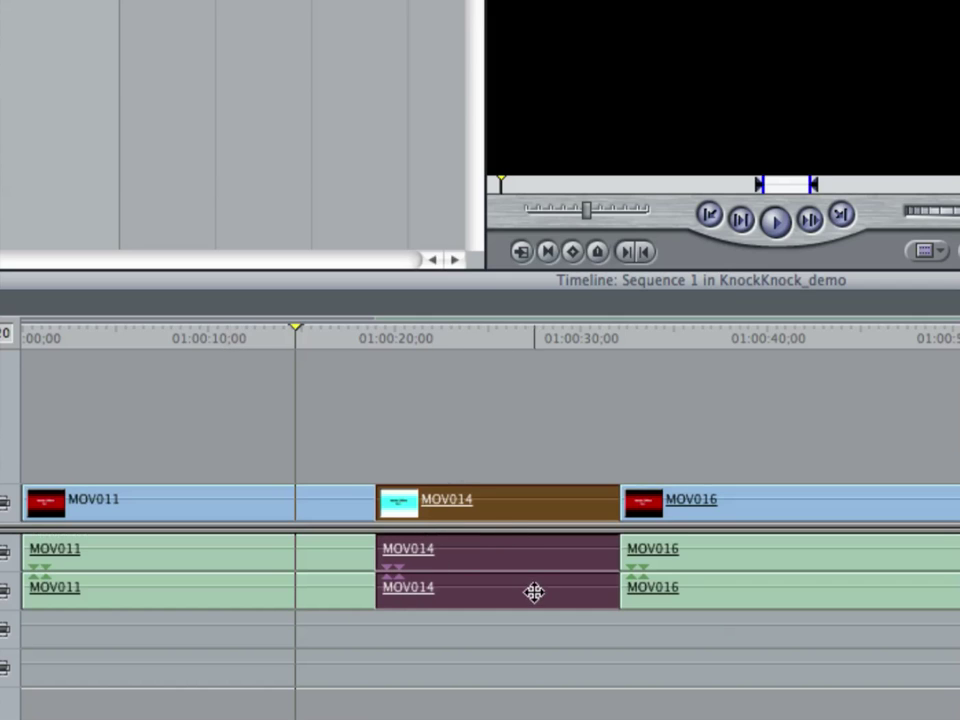
pyautogui.click(641, 664)
pyautogui.click(553, 515)
pyautogui.keyDown('alt'); pyautogui.click(268, 572); pyautogui.keyUp('alt')
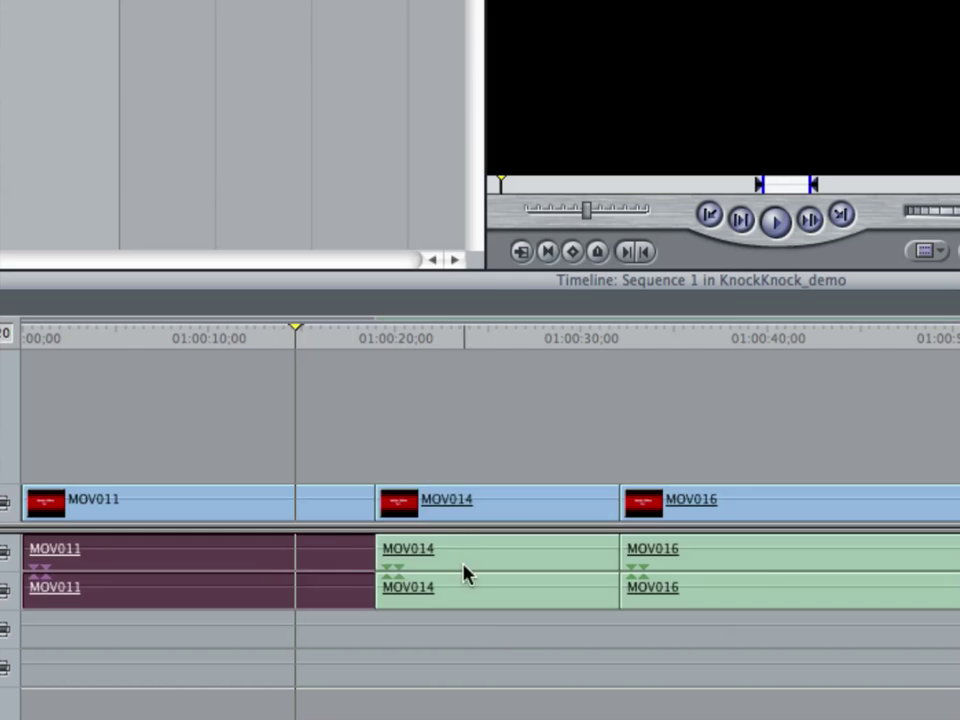
pyautogui.click(463, 574)
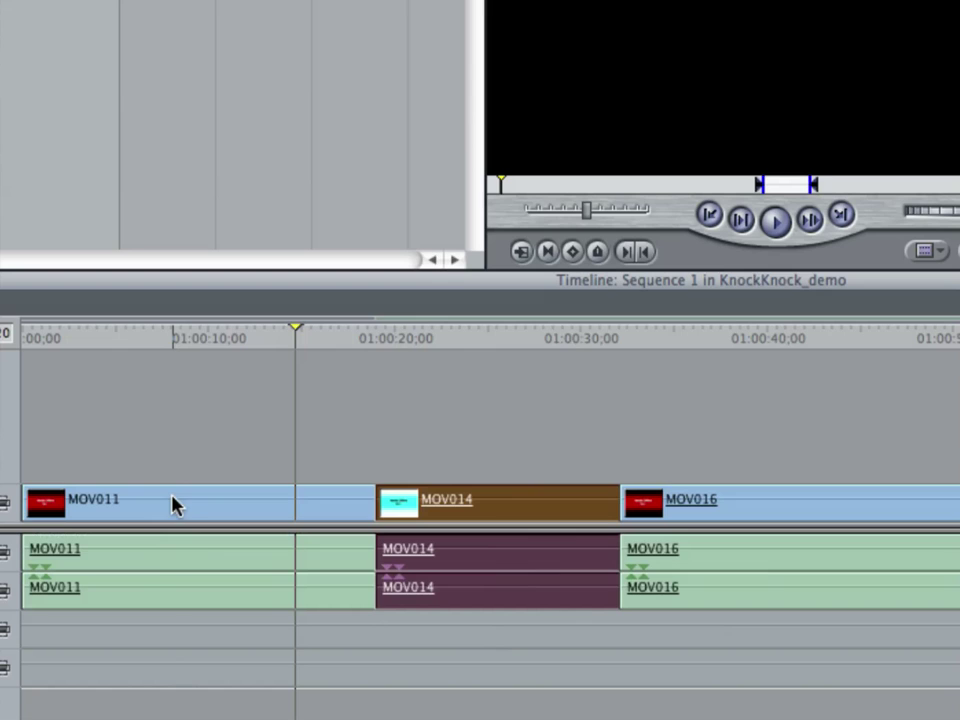
pyautogui.click(240, 598)
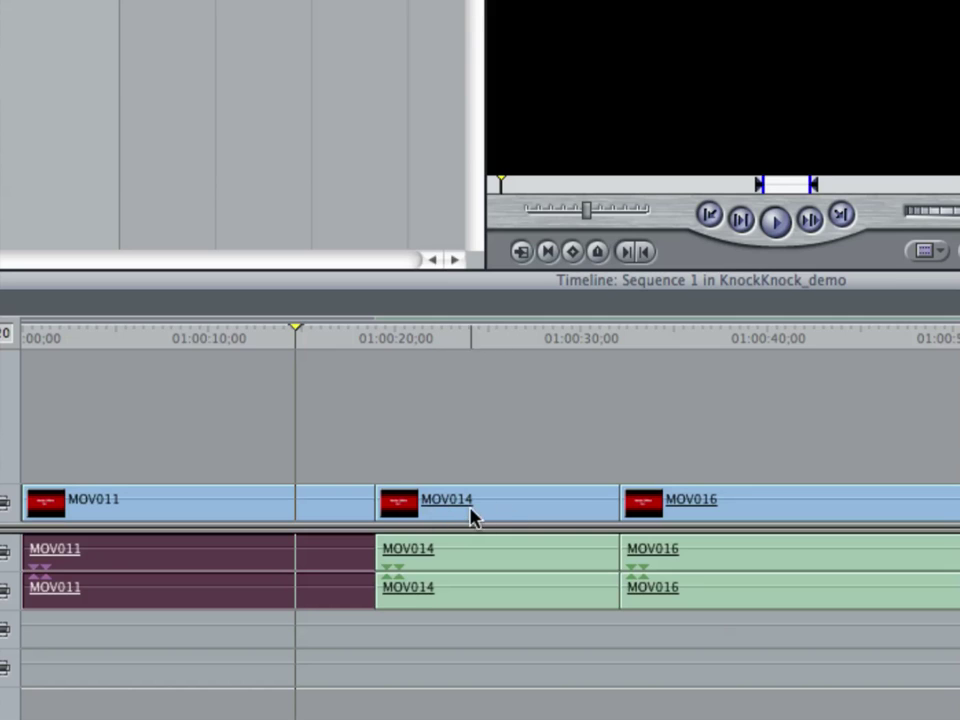
pyautogui.click(140, 638)
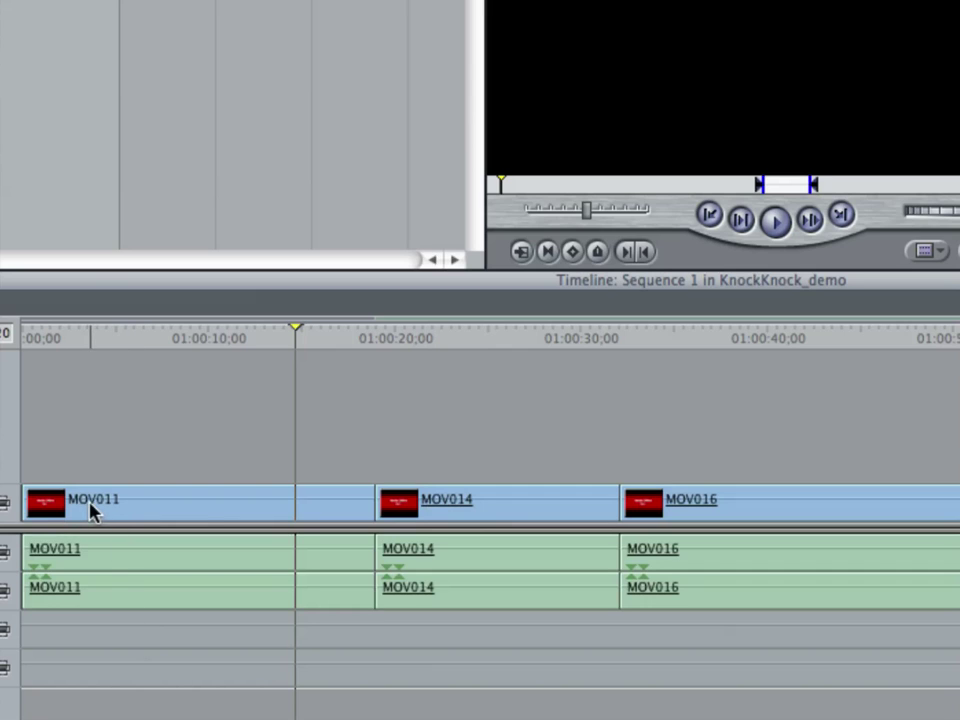
pyautogui.click(172, 556)
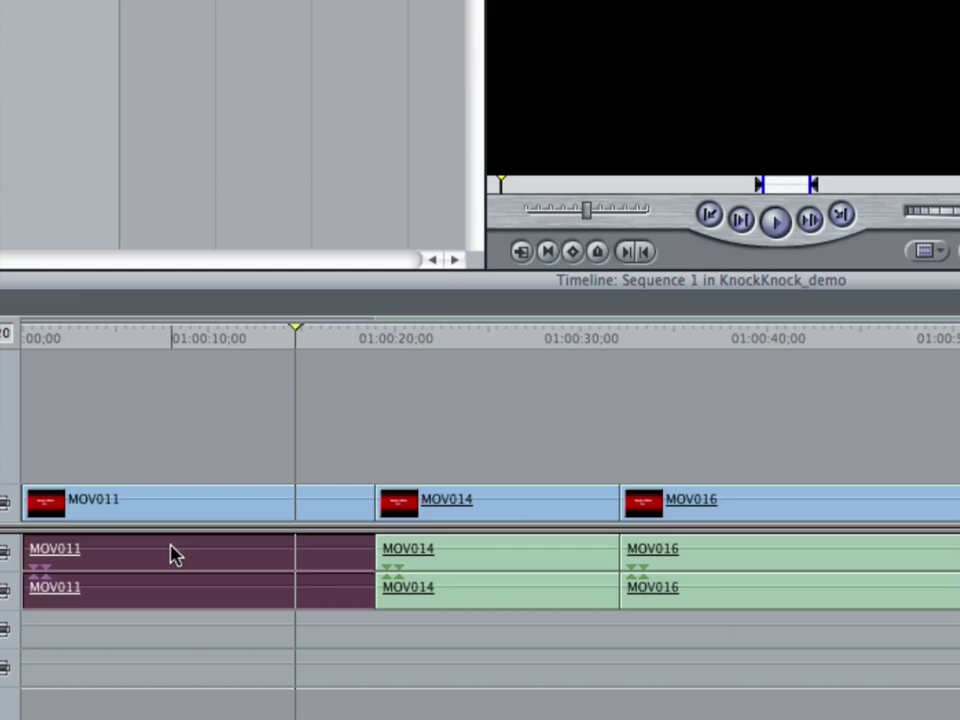
pyautogui.press('Delete')
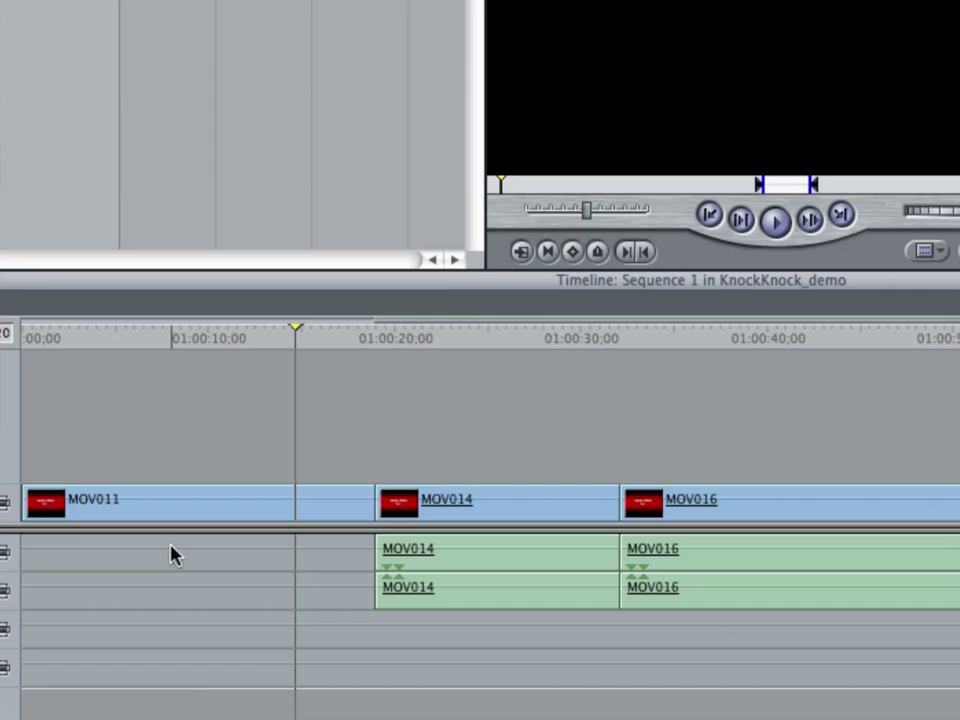
pyautogui.press('super+z')
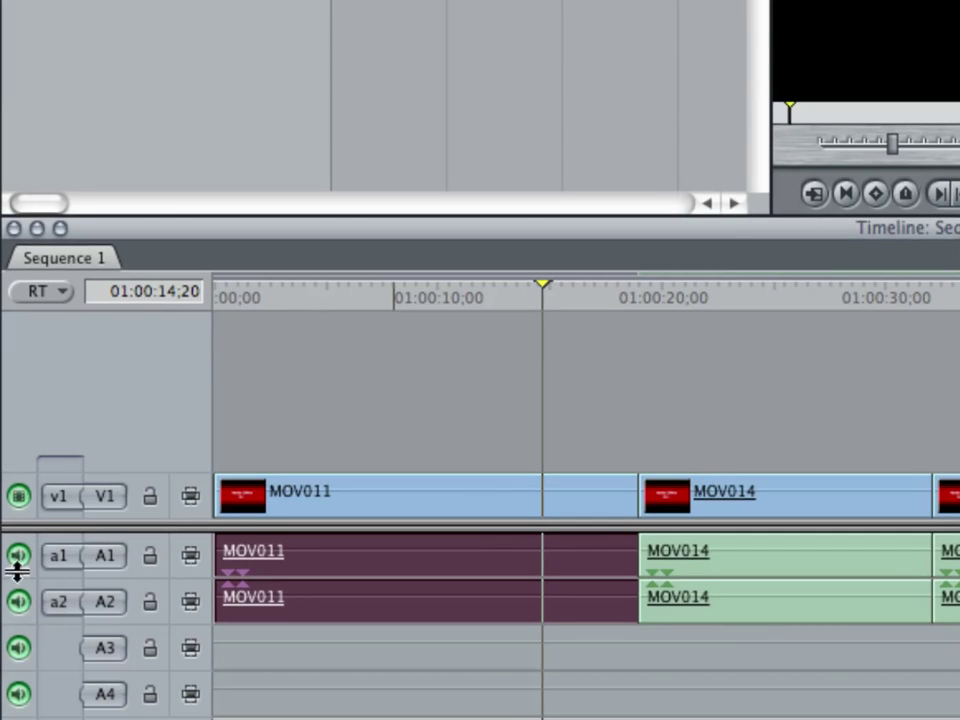
# Disable audio tracks A1 and A2, then lock and unlock both tracks
pyautogui.click(18, 557)
pyautogui.click(19, 603)
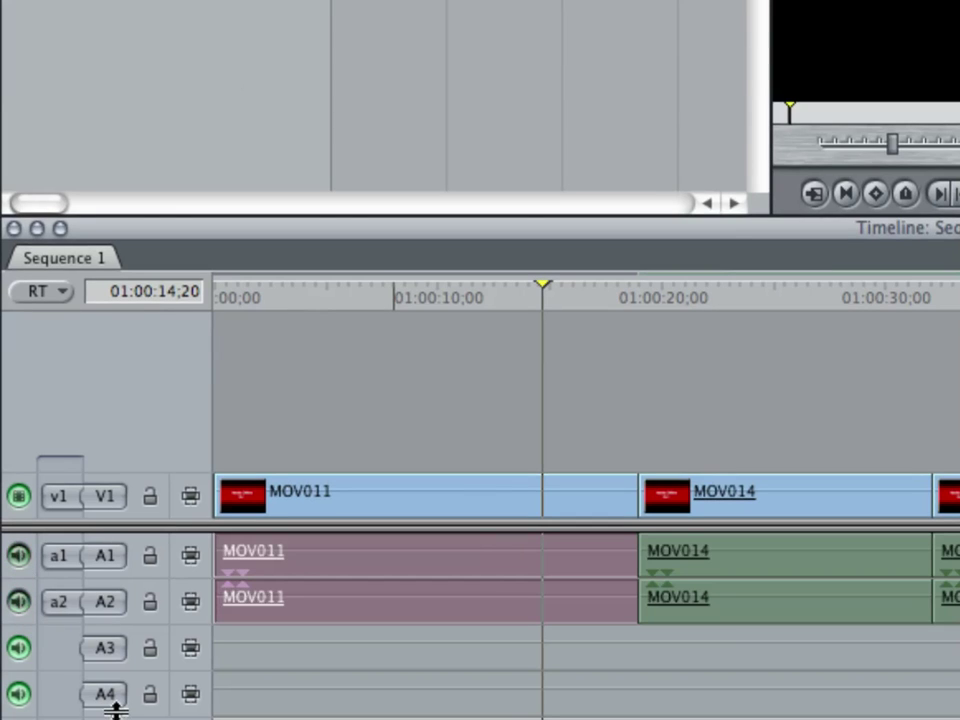
pyautogui.click(154, 560)
pyautogui.click(150, 607)
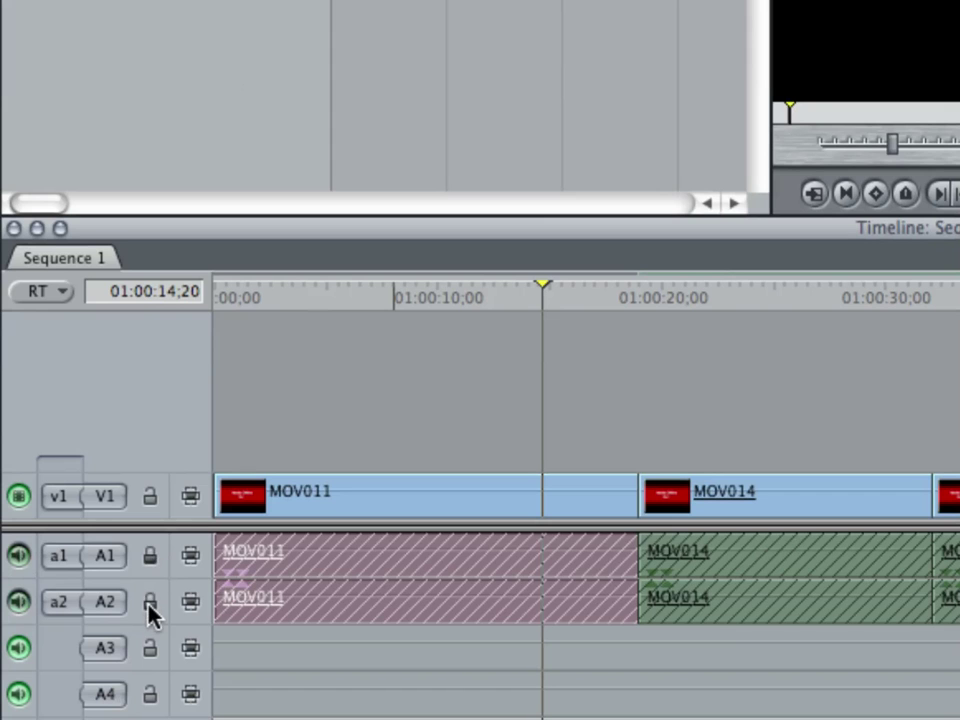
pyautogui.click(150, 607)
pyautogui.click(150, 558)
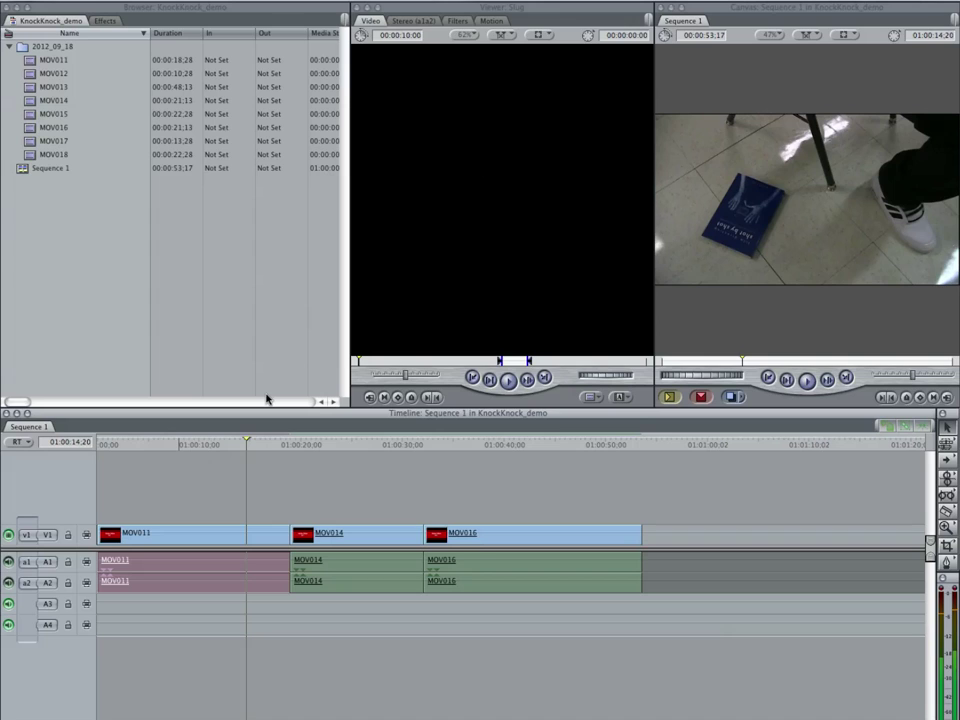
# Bring up a Finder window showing the Applications folder from the Dock
pyautogui.moveTo(219, 710)
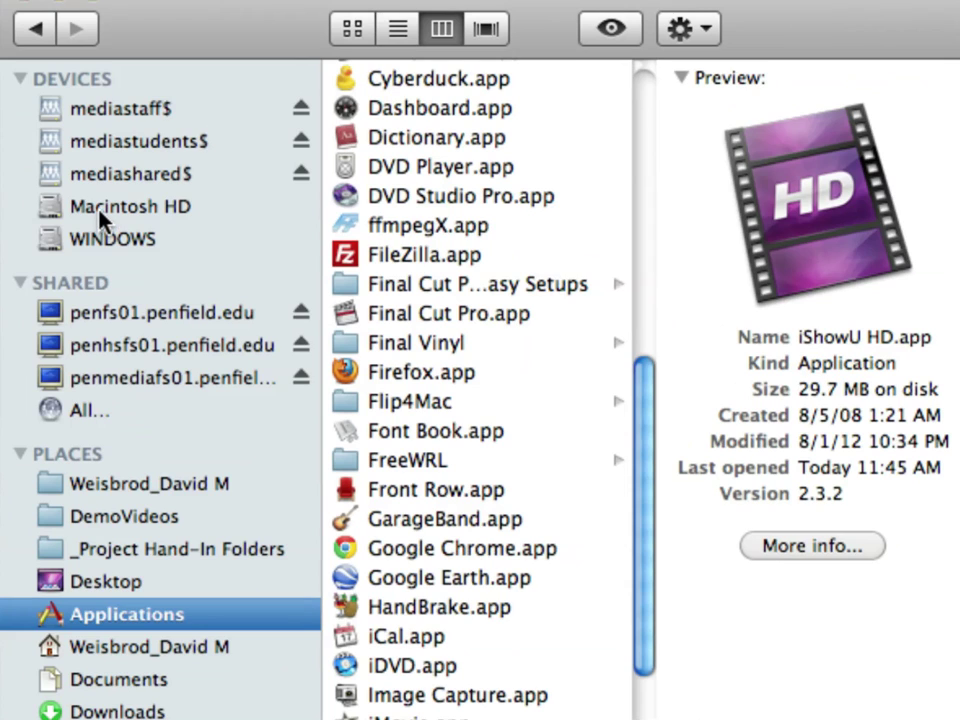
# Browse Macintosh HD > Library > Audio > Apple Loops > Apple > Apple Loops for GarageBand, shifting the window left
pyautogui.click(101, 210)
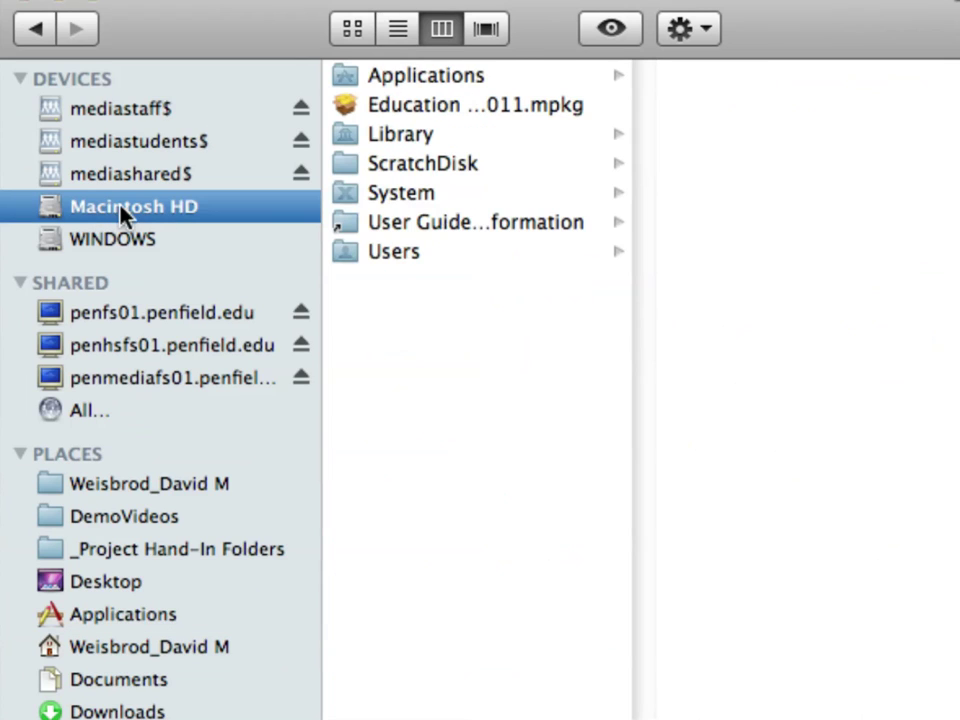
pyautogui.click(426, 135)
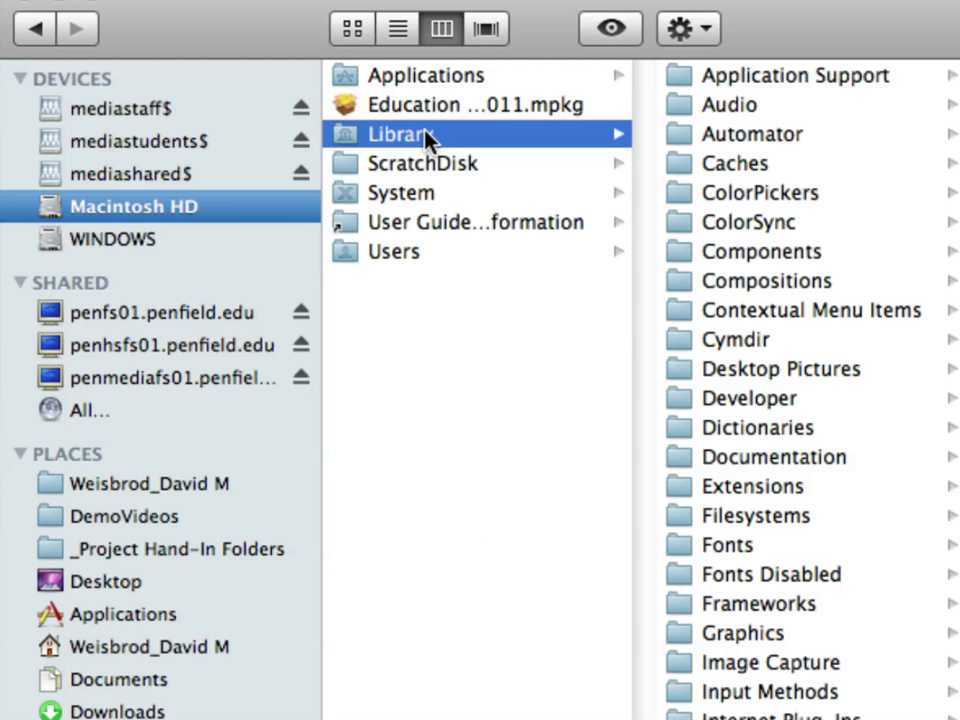
pyautogui.click(716, 110)
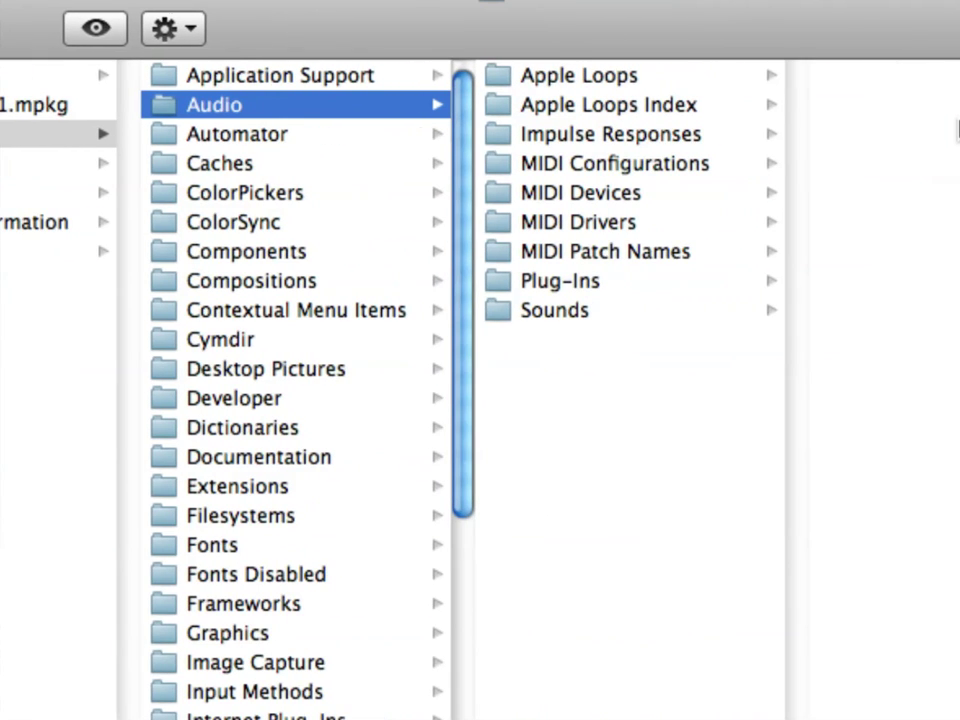
pyautogui.click(645, 80)
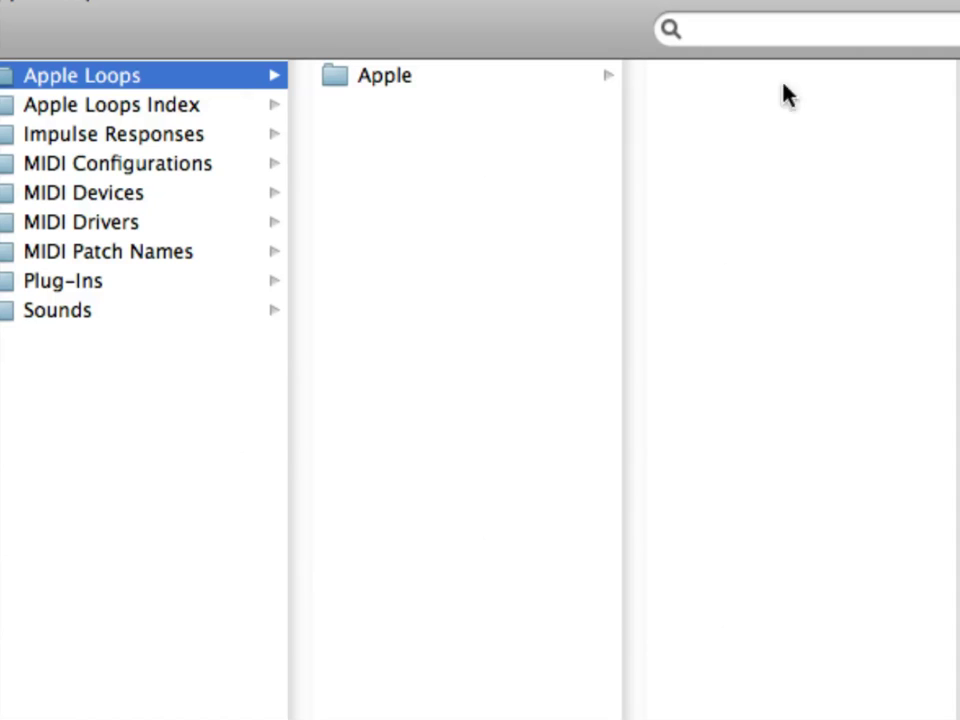
pyautogui.click(401, 77)
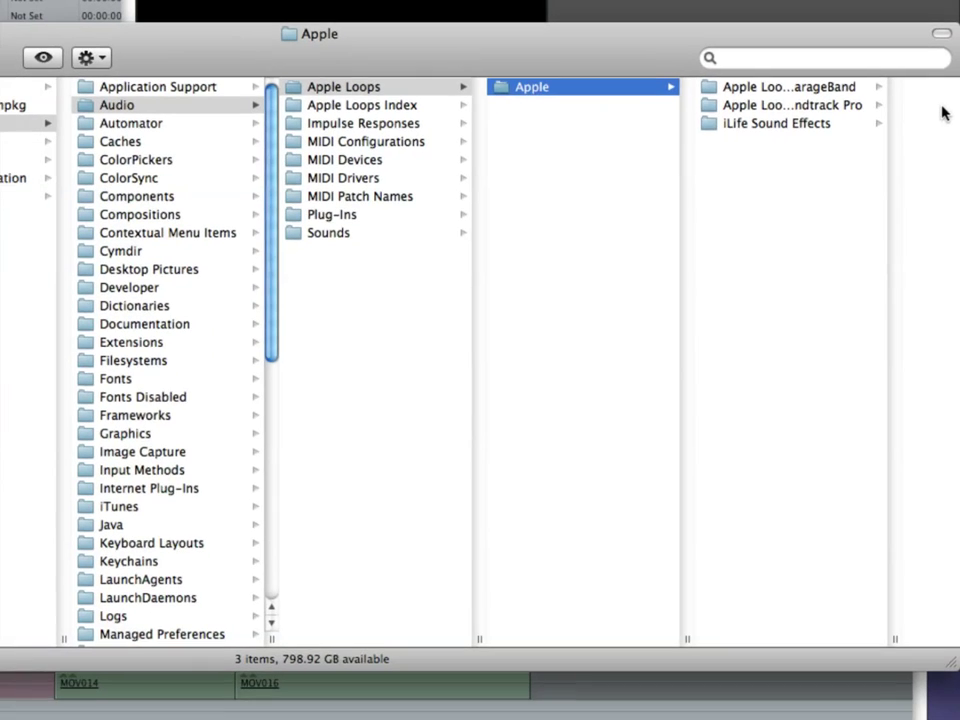
pyautogui.moveTo(664, 60); pyautogui.dragTo(514, 58)
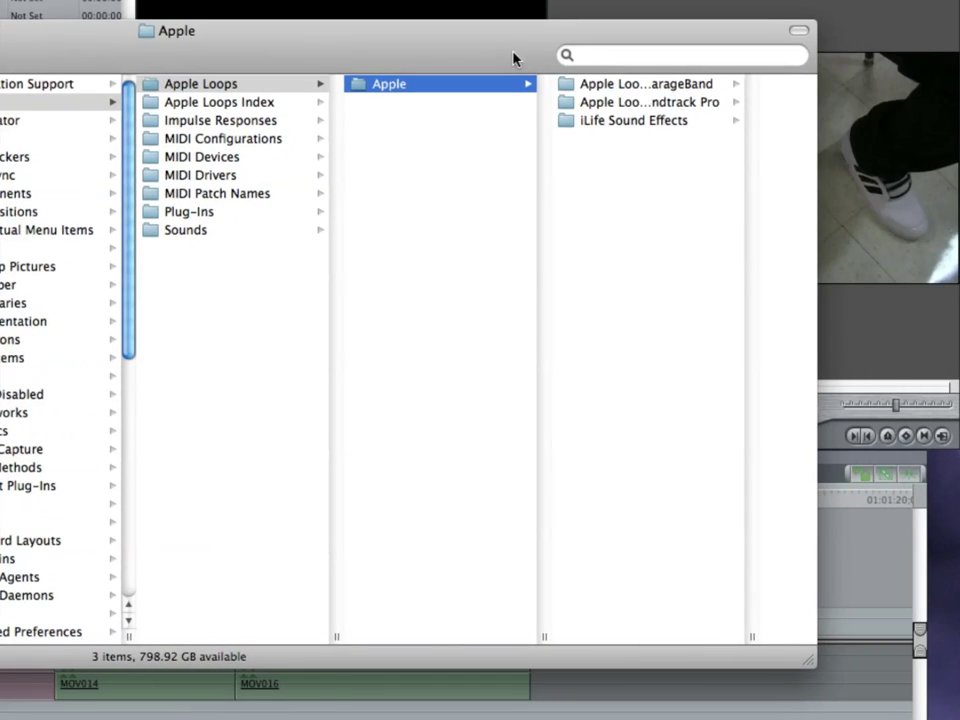
pyautogui.click(620, 88)
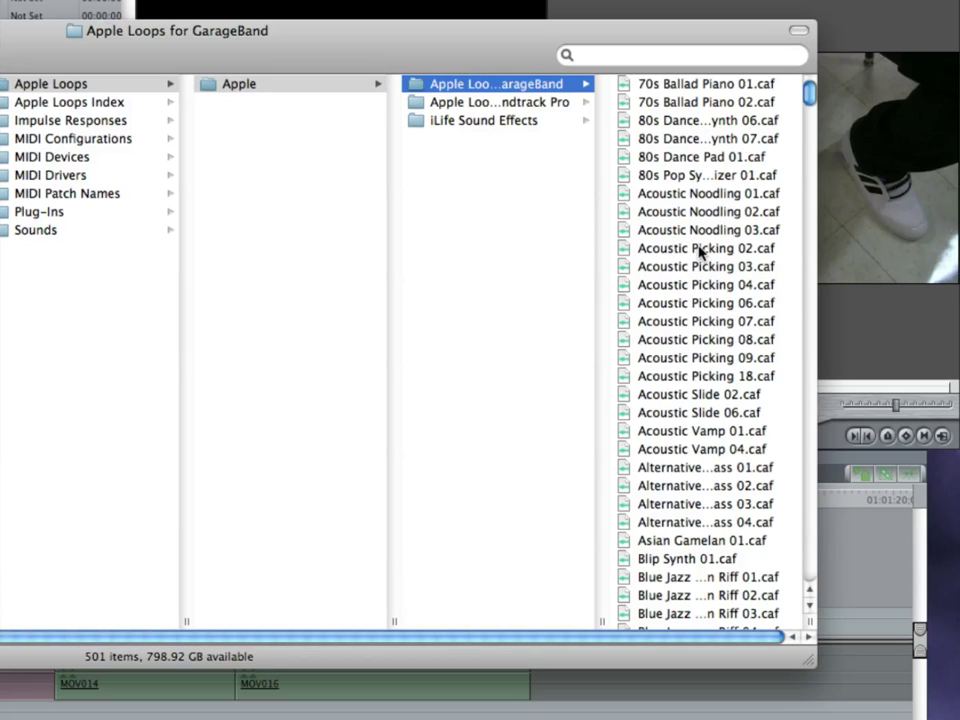
# Audition the Acoustic Slide 06 and Acoustic Picking 02 loops in the Preview pane
pyautogui.click(683, 410)
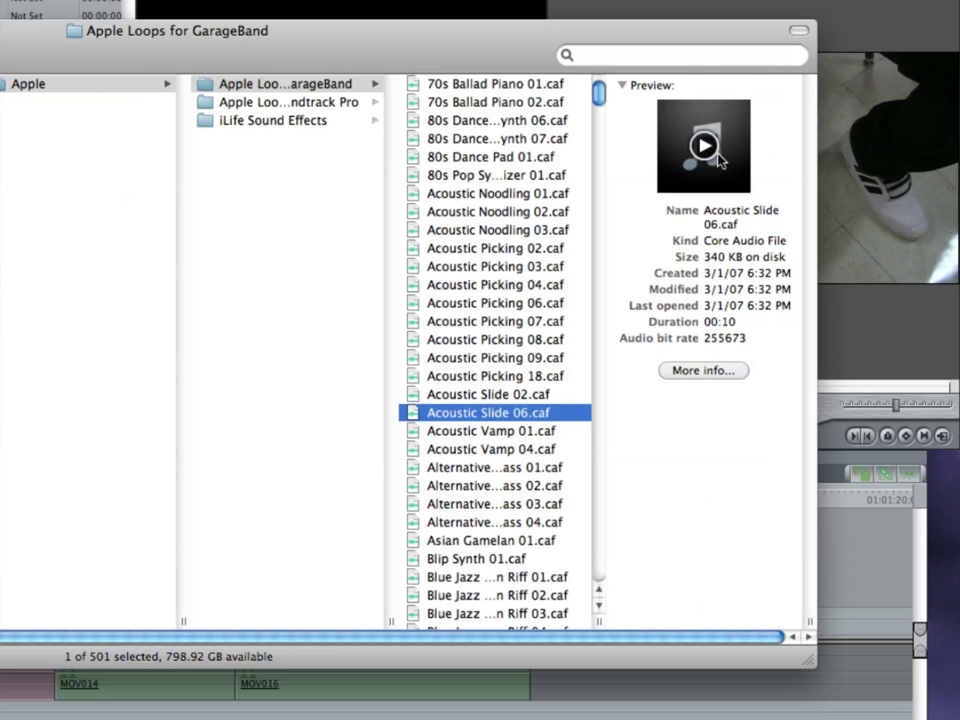
pyautogui.click(705, 148)
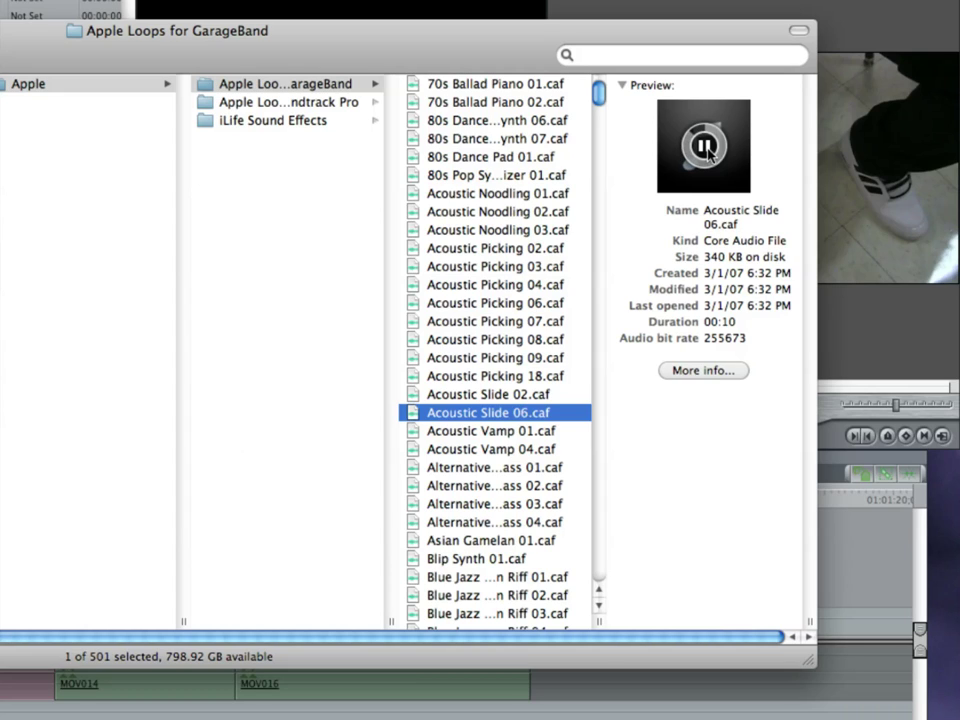
pyautogui.click(707, 150)
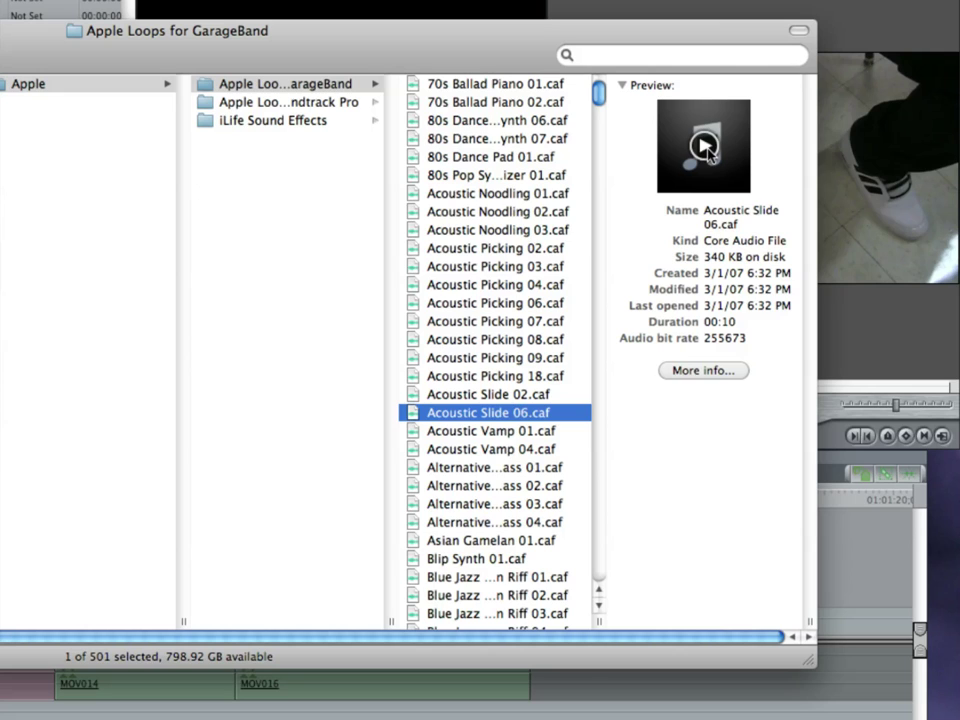
pyautogui.click(438, 250)
pyautogui.click(705, 147)
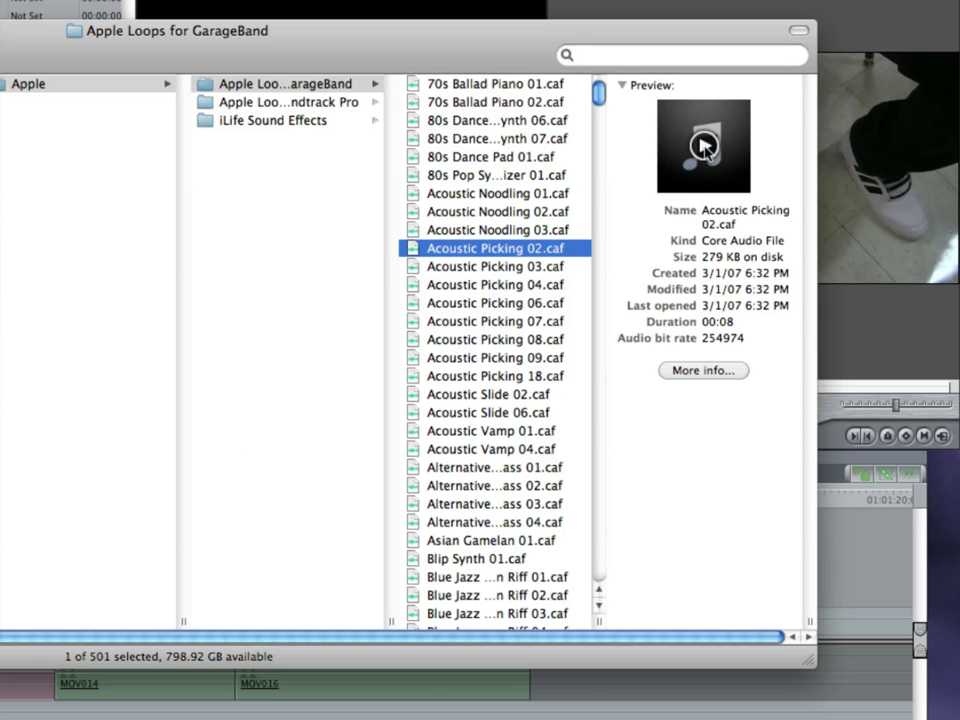
# Audition 80s Dance Pad 01, 80s Dance Bass Synth 06 and 80s Dance Bass Synth 07
pyautogui.click(465, 157)
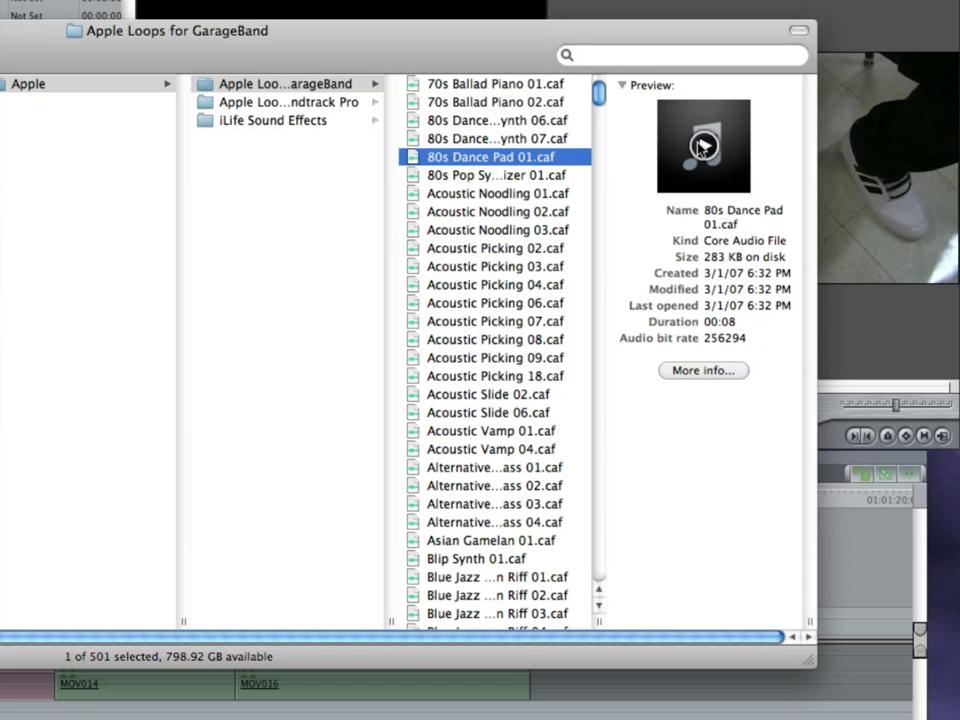
pyautogui.click(703, 147)
pyautogui.click(476, 121)
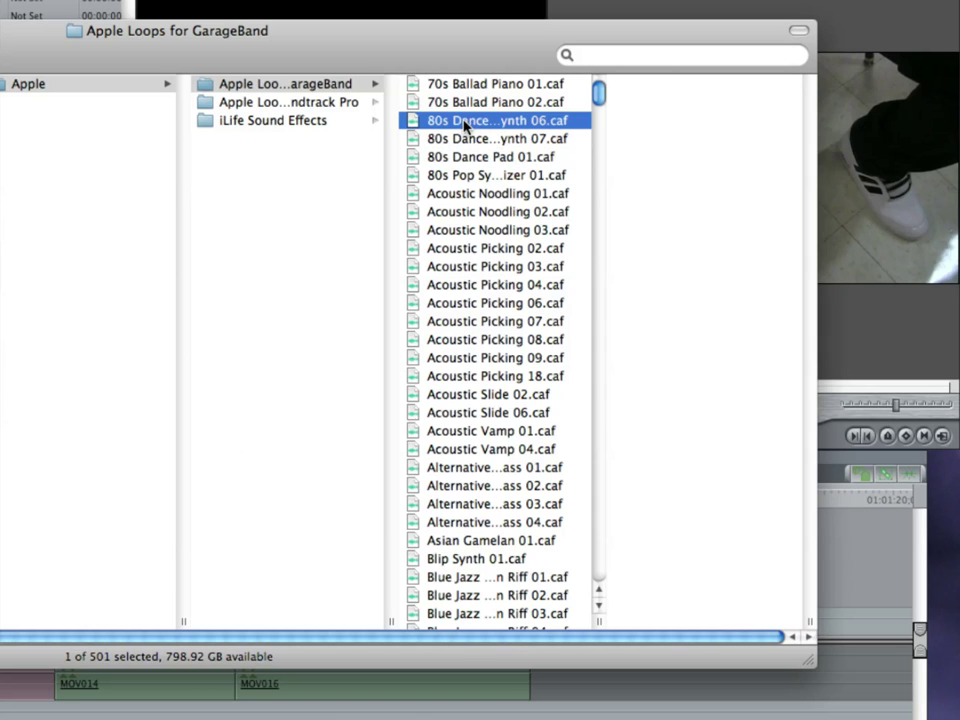
pyautogui.click(704, 155)
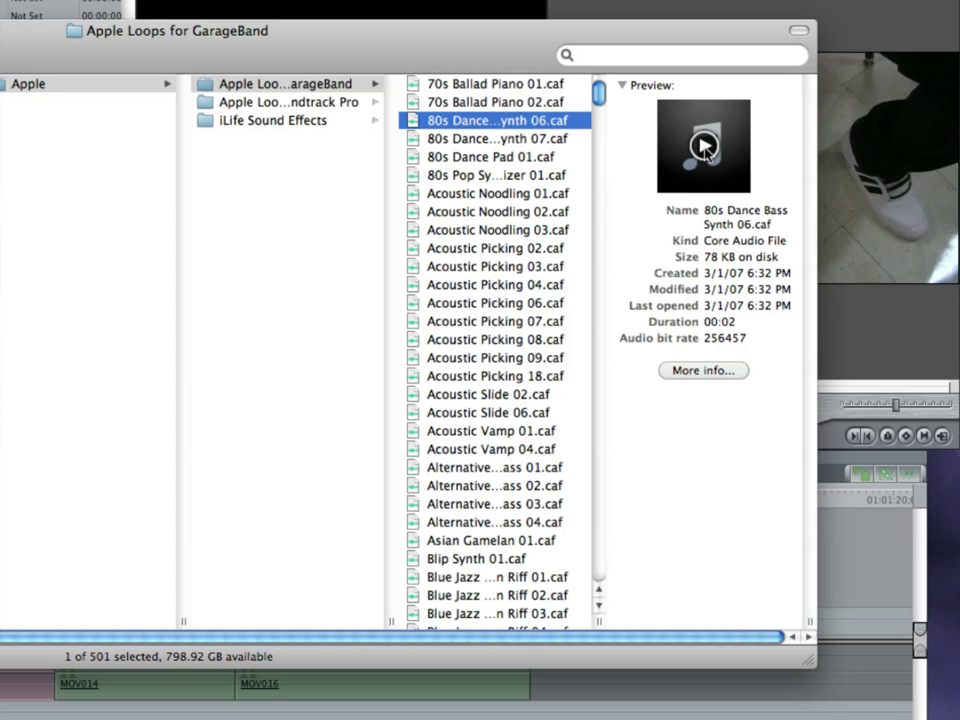
pyautogui.click(504, 139)
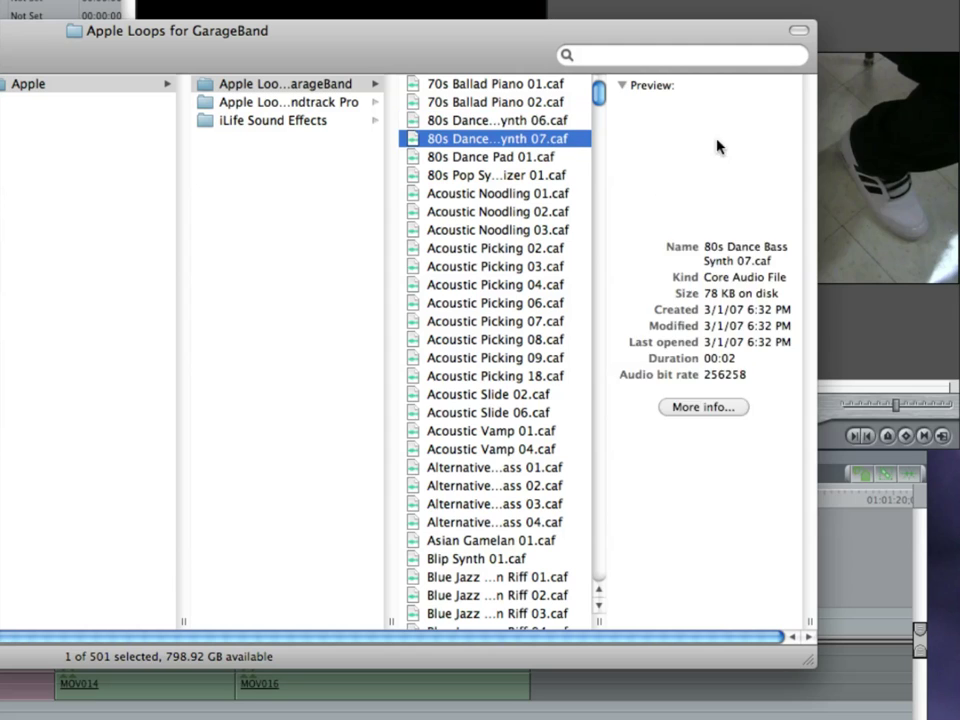
pyautogui.click(700, 146)
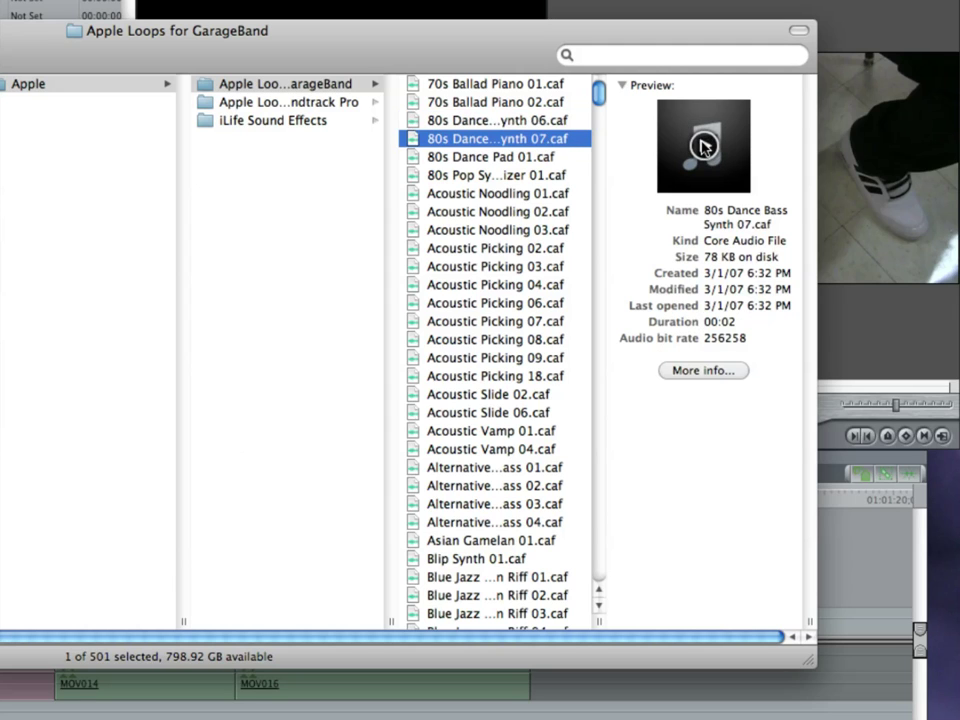
# Audition Blue Jazz Organ Riff 06, Blues Guitar 02 and Blues Harmonica 06
pyautogui.scroll(-5, 519, 429)
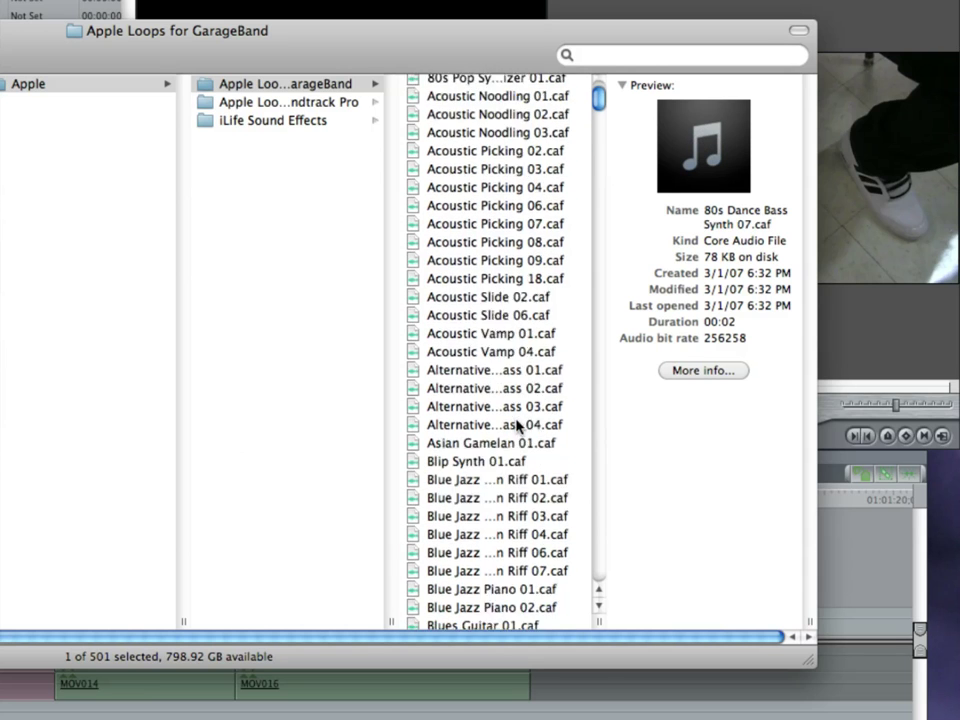
pyautogui.scroll(5, 517, 425)
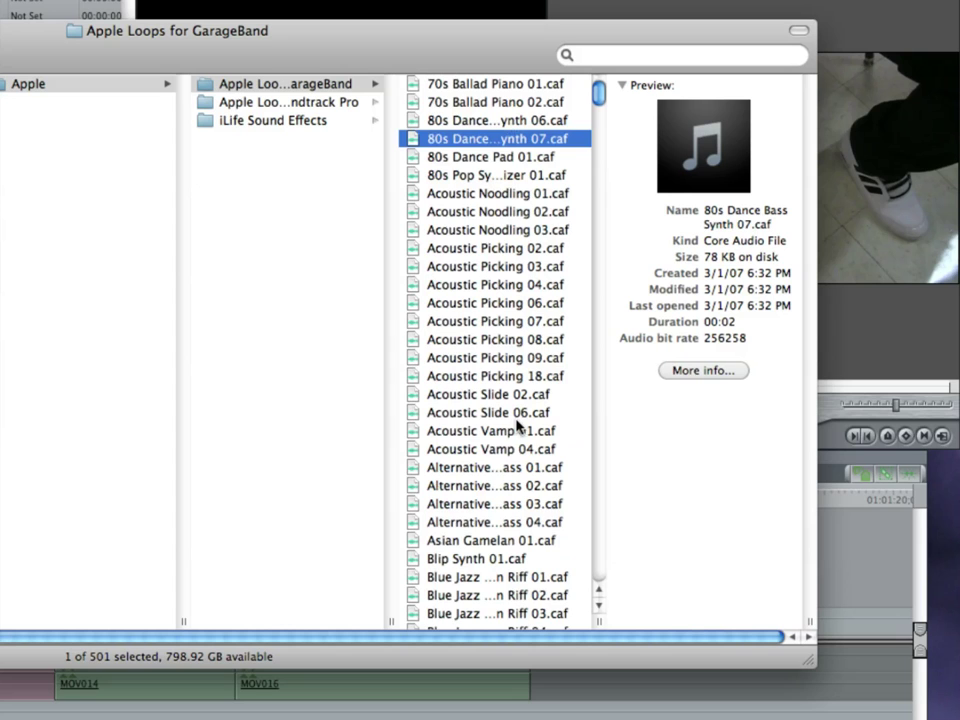
pyautogui.scroll(-2, 480, 414)
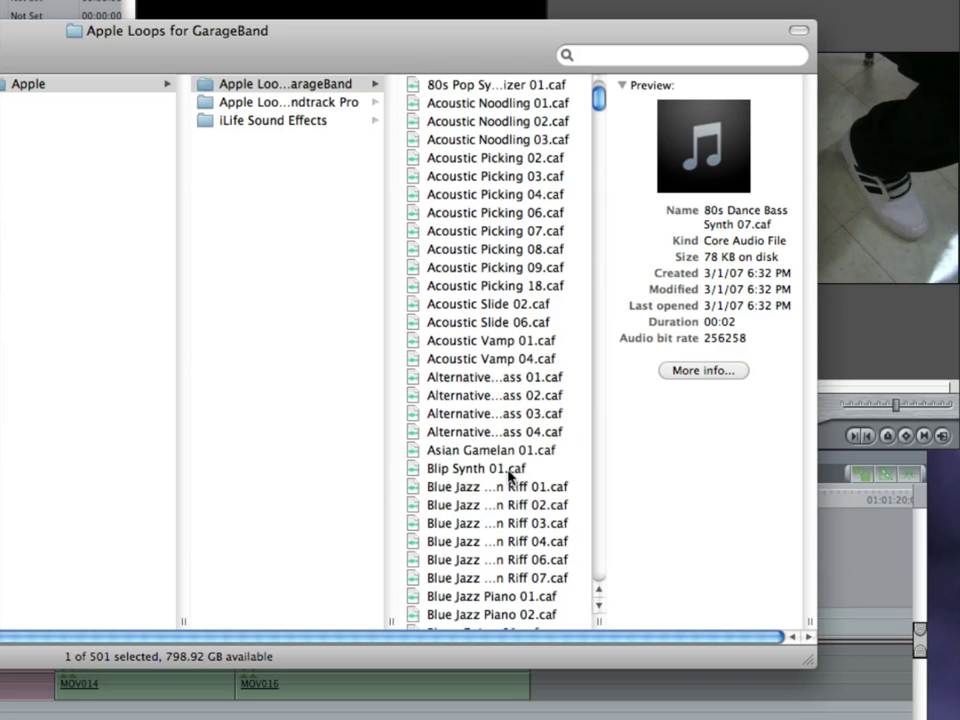
pyautogui.scroll(-5, 501, 479)
pyautogui.click(470, 354)
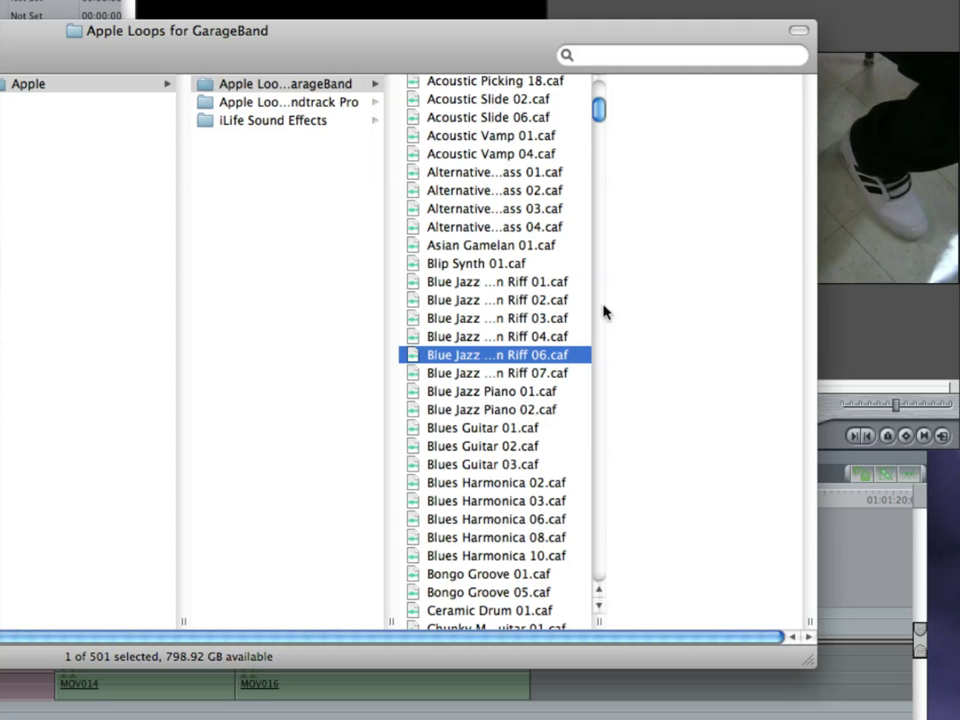
pyautogui.click(703, 148)
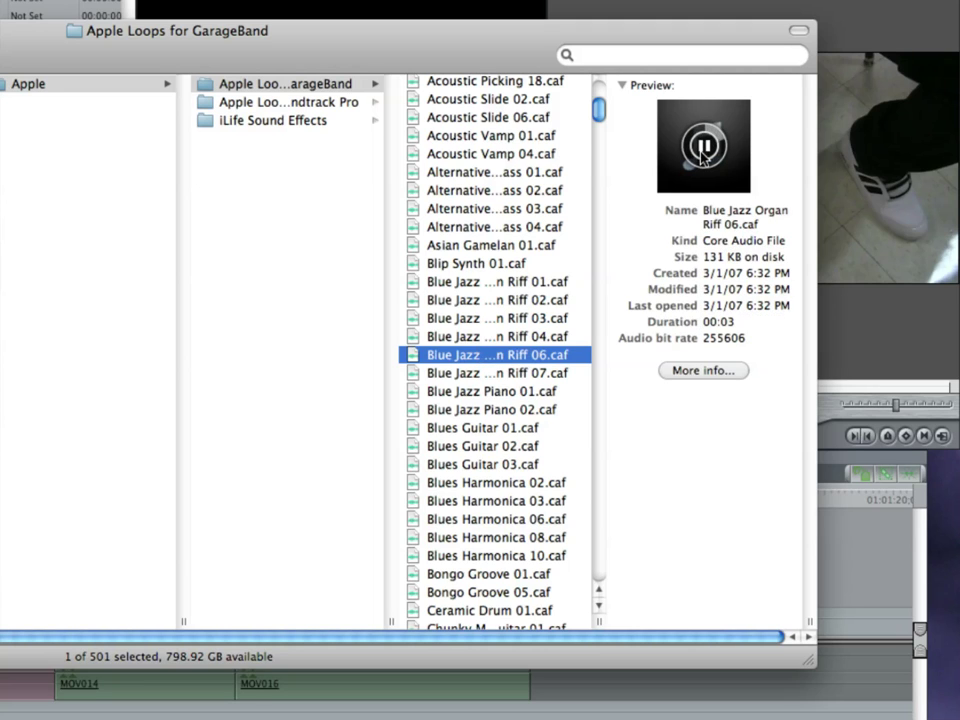
pyautogui.click(504, 446)
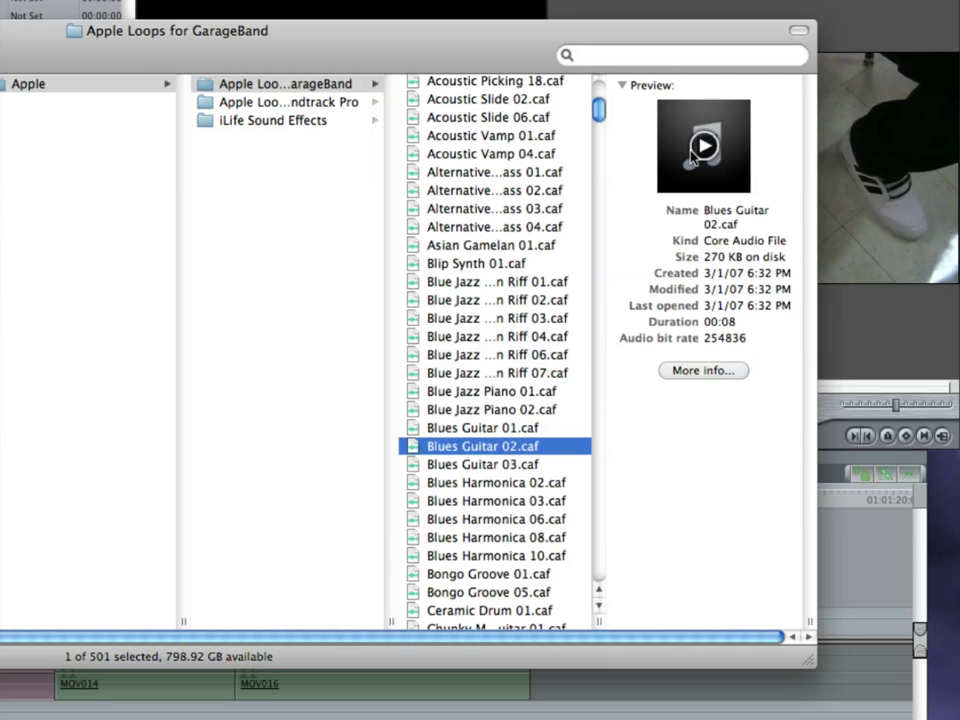
pyautogui.click(703, 148)
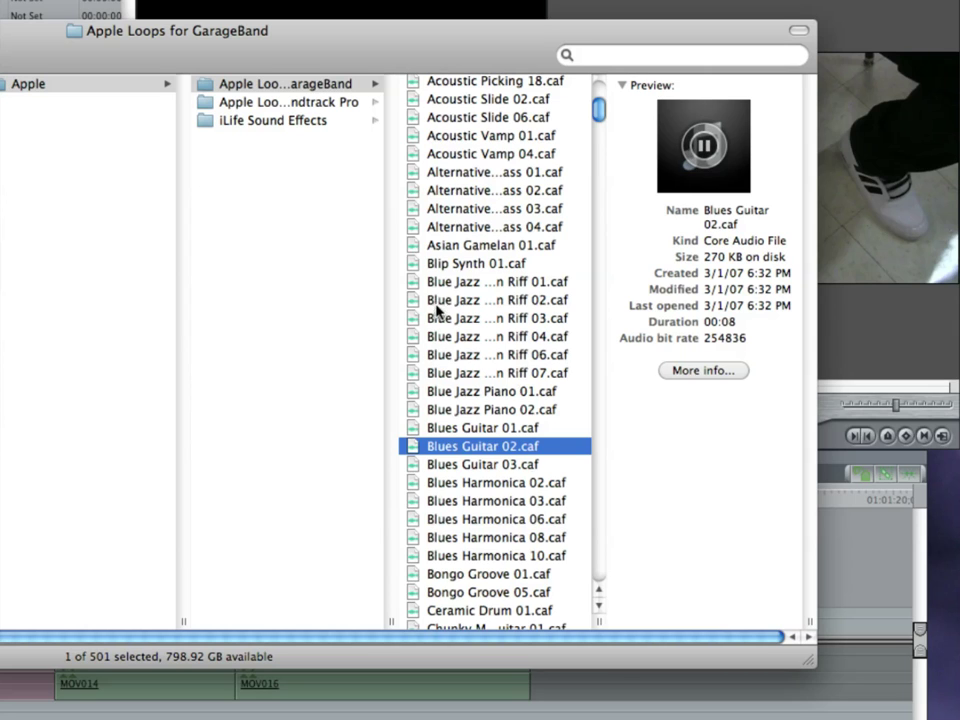
pyautogui.scroll(-4, 431, 497)
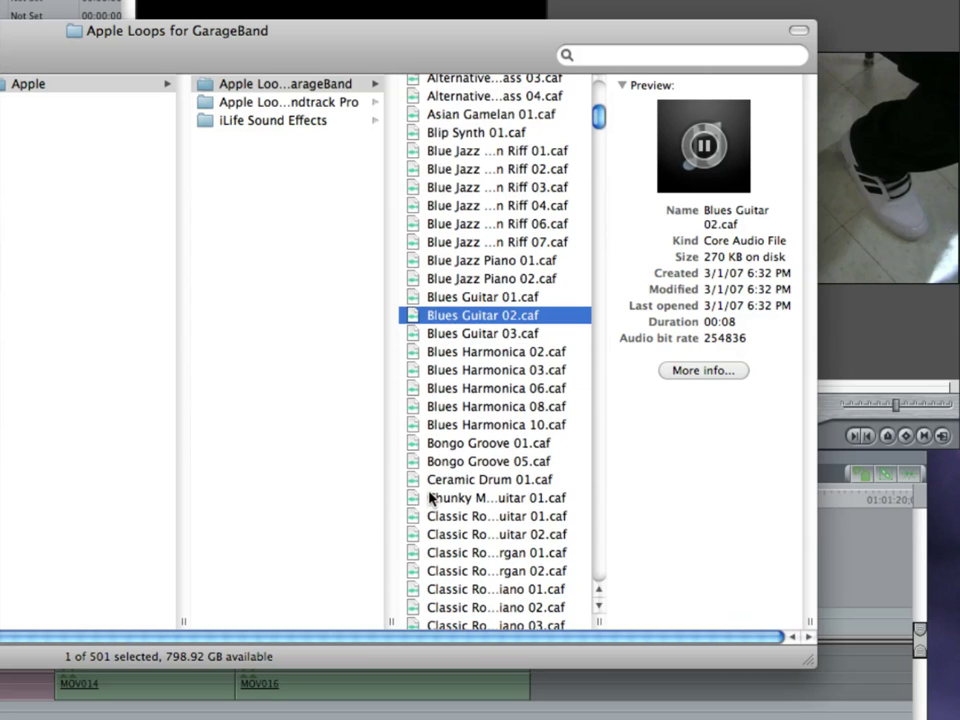
pyautogui.click(418, 388)
pyautogui.click(705, 146)
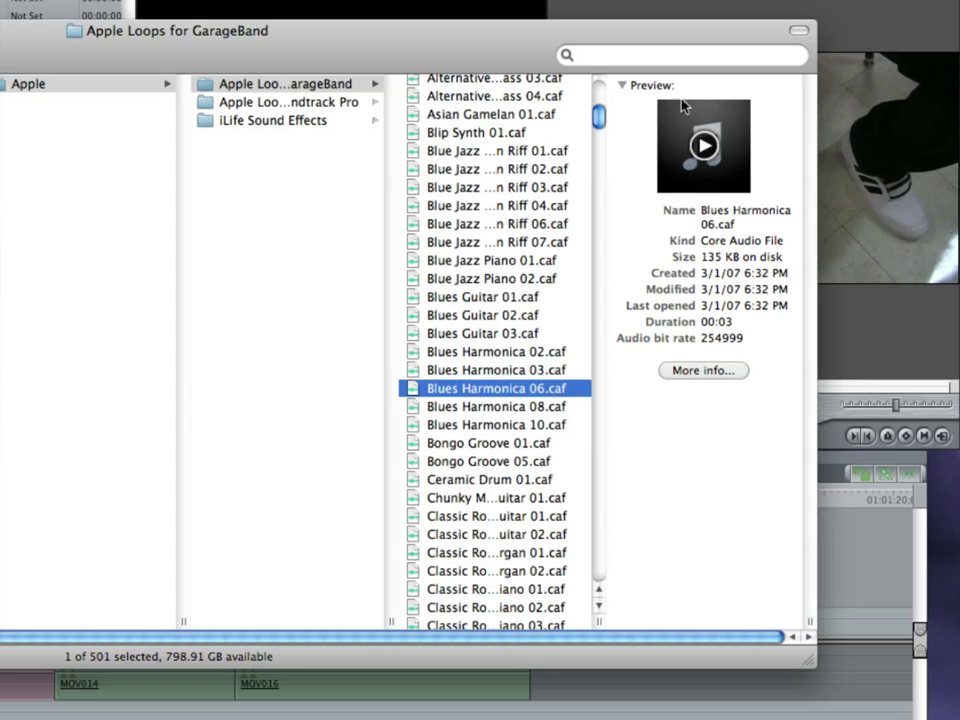
# Scroll down the list and preview Edgy Rock Guitar 09.caf
pyautogui.hscroll(-3, 274, 152)
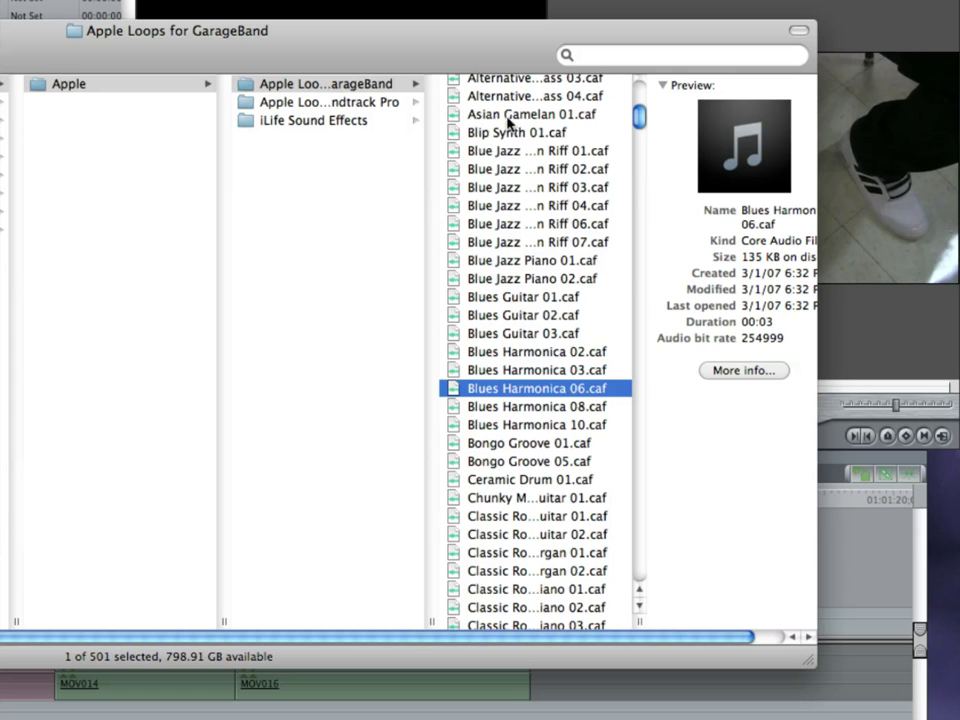
pyautogui.scroll(-3, 517, 123)
pyautogui.scroll(-20, 517, 123)
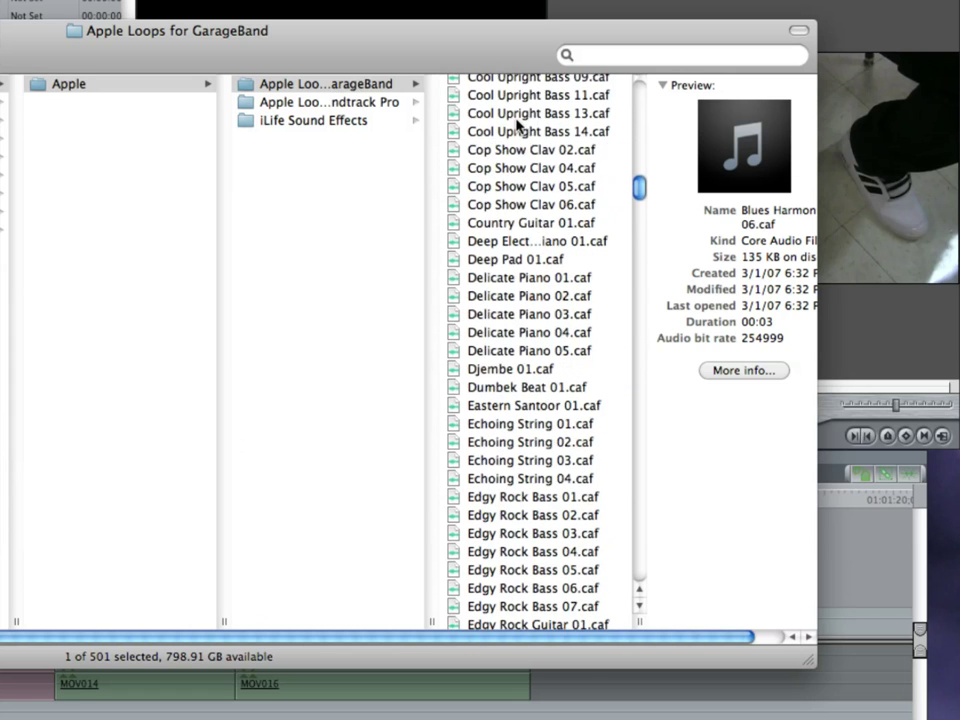
pyautogui.scroll(-3, 517, 123)
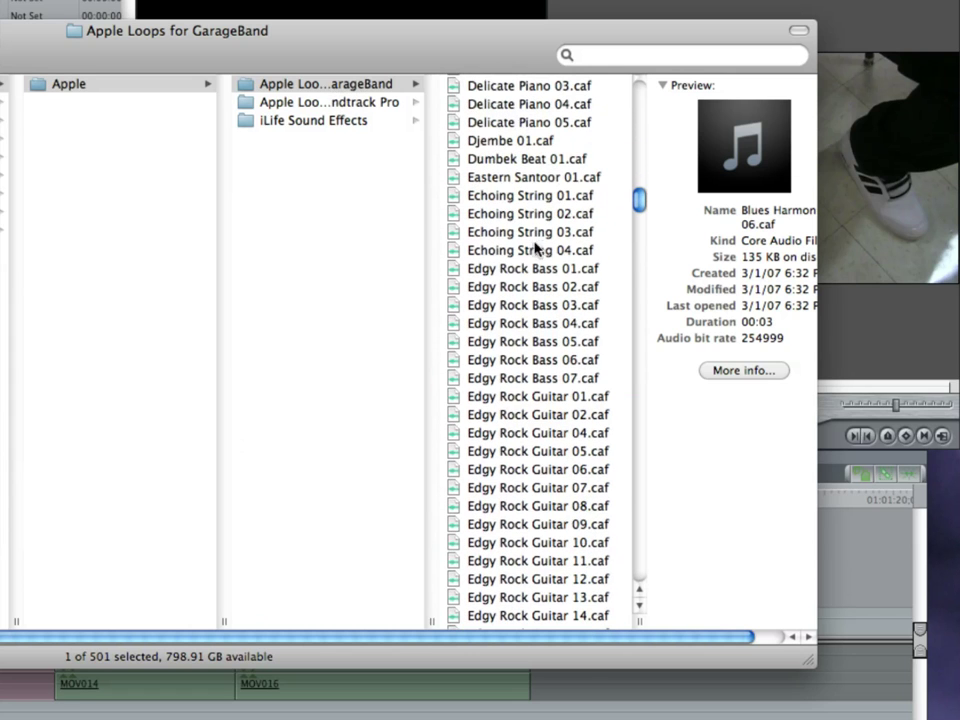
pyautogui.scroll(-6, 500, 230)
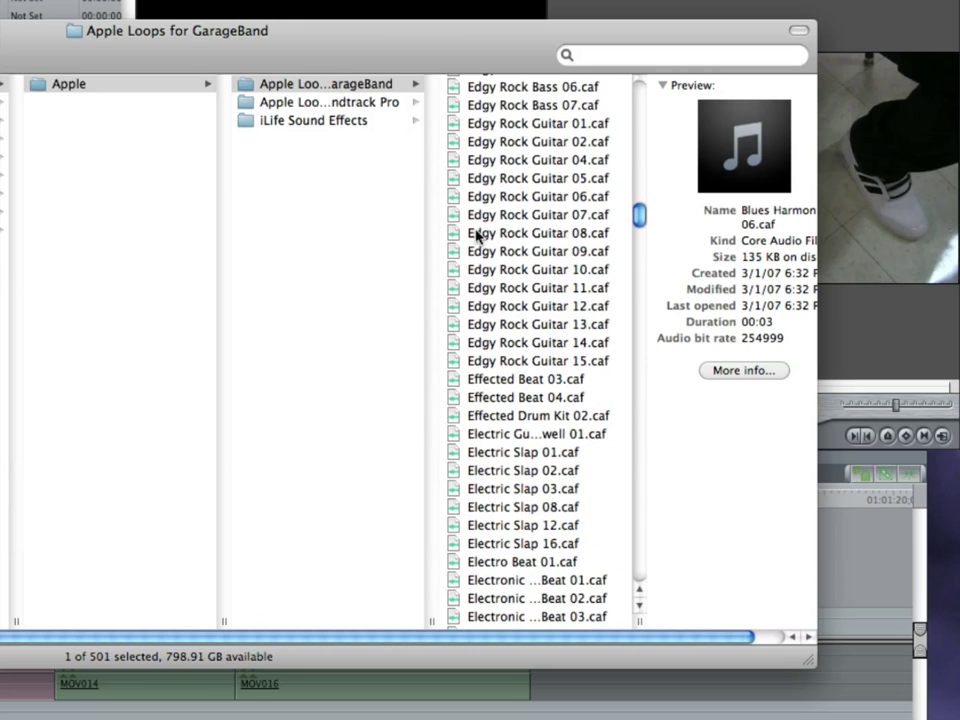
pyautogui.click(530, 248)
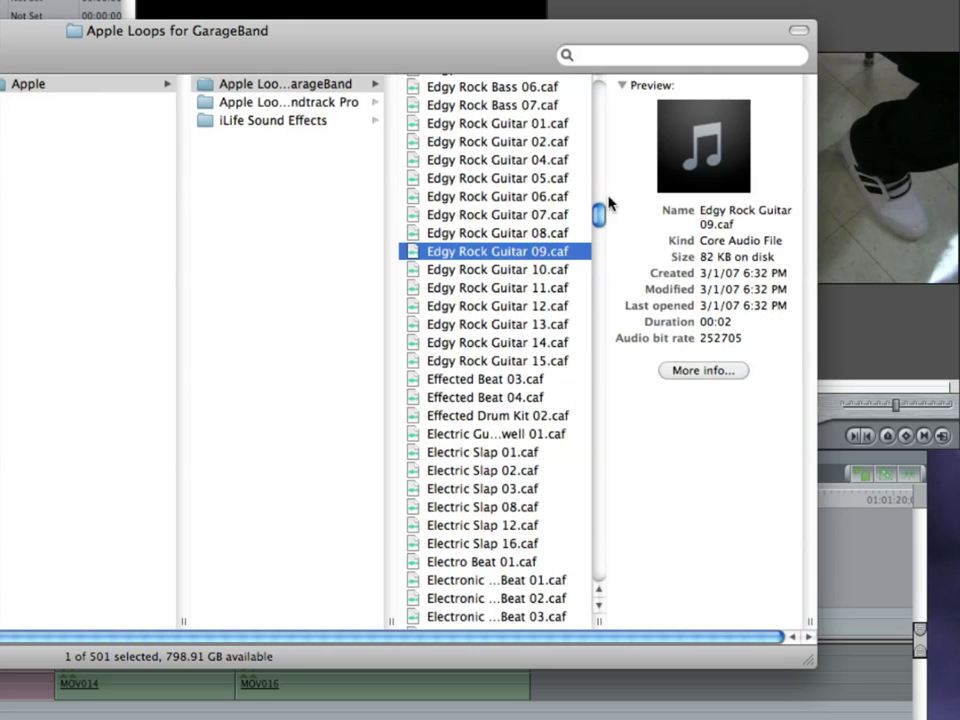
pyautogui.click(699, 147)
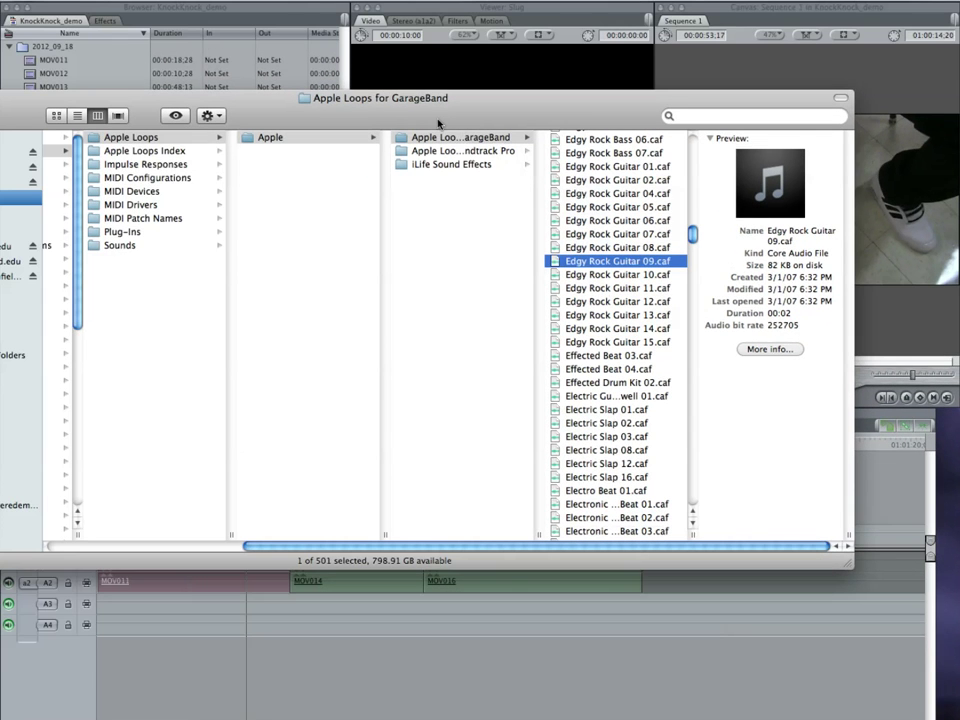
# Import Edgy Rock Guitar 09.caf into the Browser and place it at the start of track A3
pyautogui.moveTo(444, 120); pyautogui.dragTo(706, 423)
pyautogui.moveTo(830, 565); pyautogui.dragTo(75, 257)
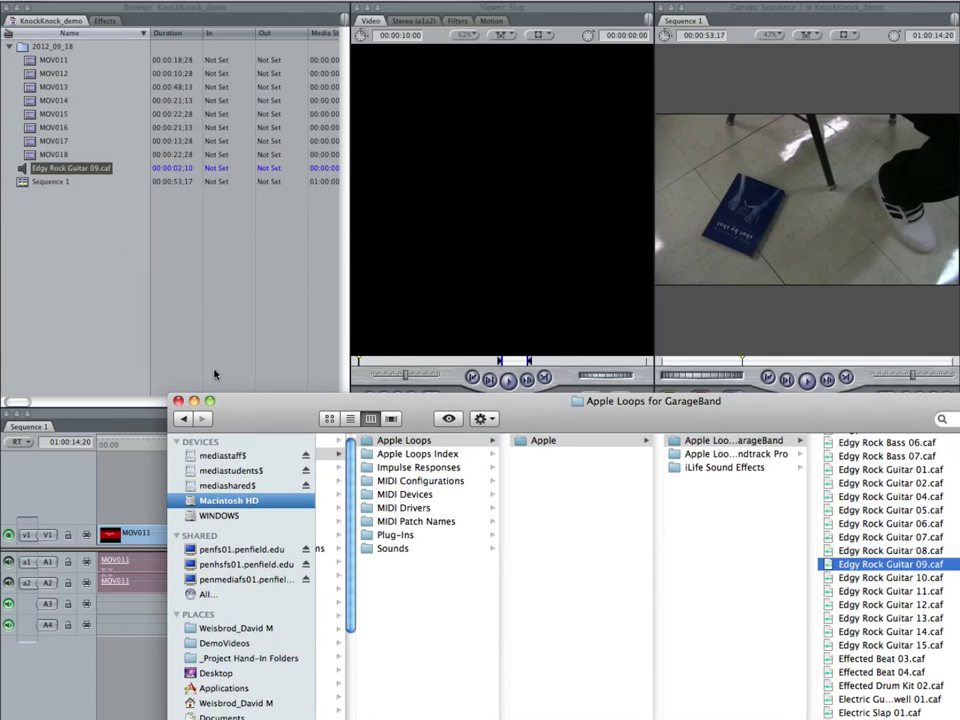
pyautogui.click(72, 256)
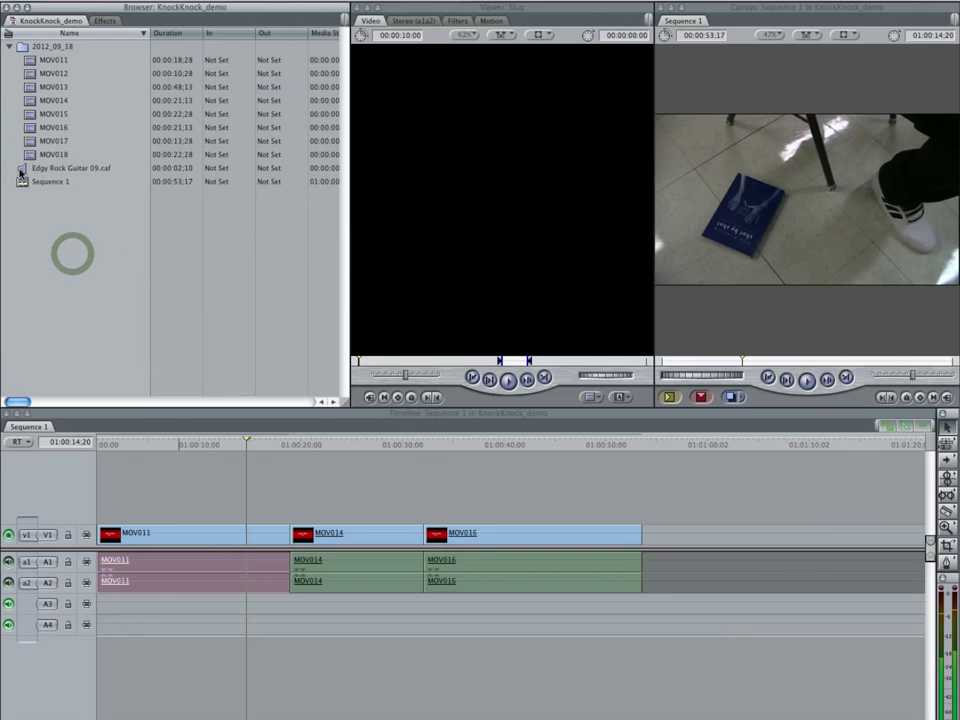
pyautogui.moveTo(21, 170); pyautogui.dragTo(108, 614)
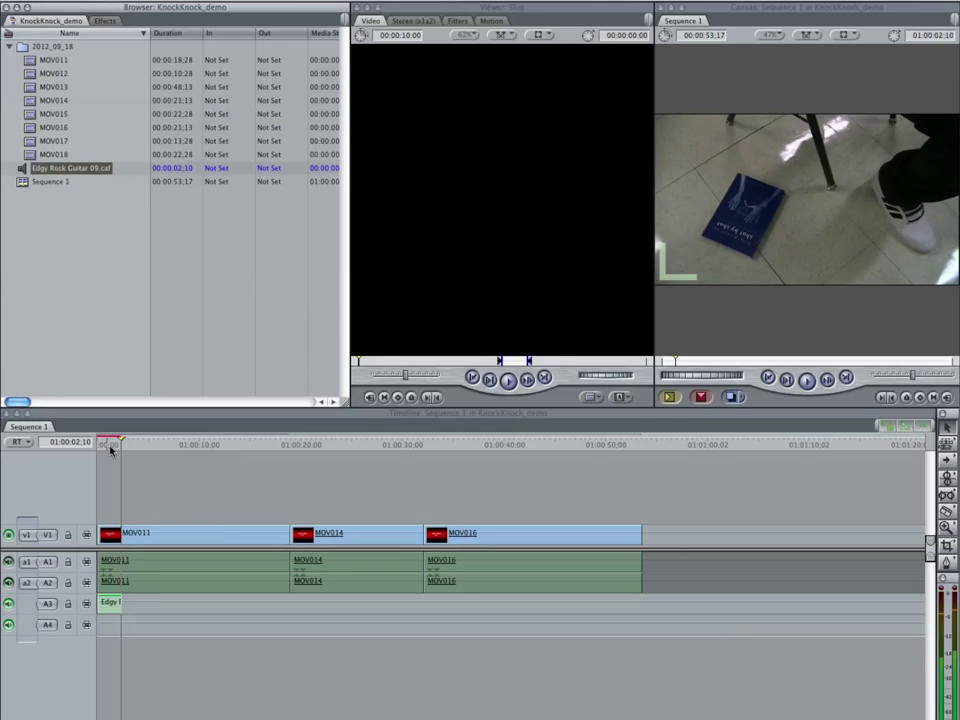
pyautogui.moveTo(111, 608); pyautogui.dragTo(108, 604)
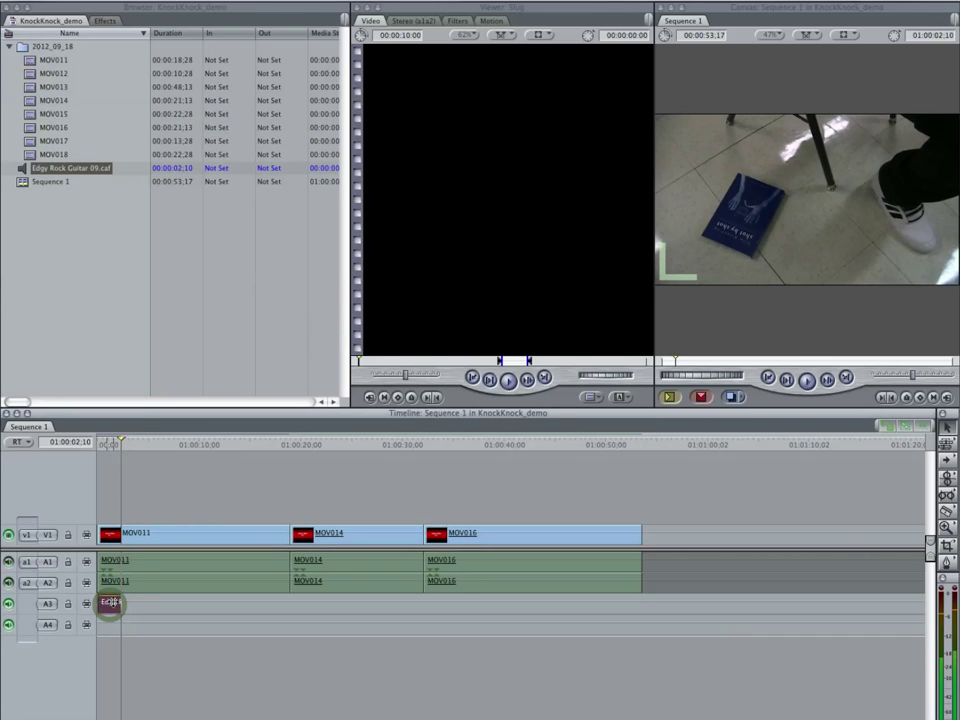
pyautogui.click(105, 443)
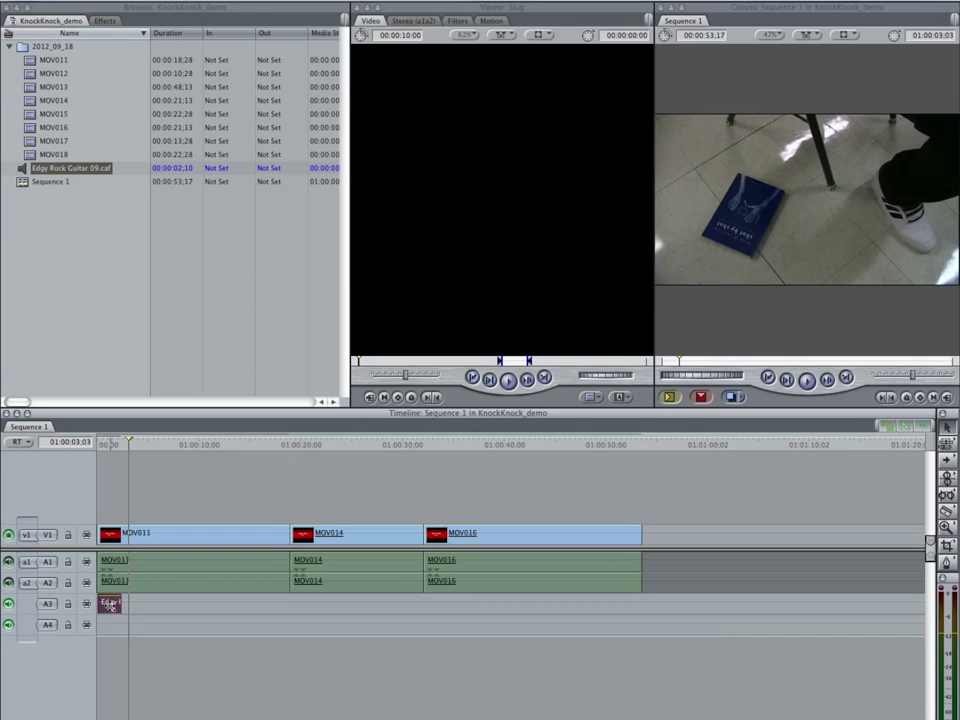
# Slide the Edgy Rock Guitar clip along A3, then undo the insert that split MOV011
pyautogui.moveTo(110, 603); pyautogui.dragTo(697, 603)
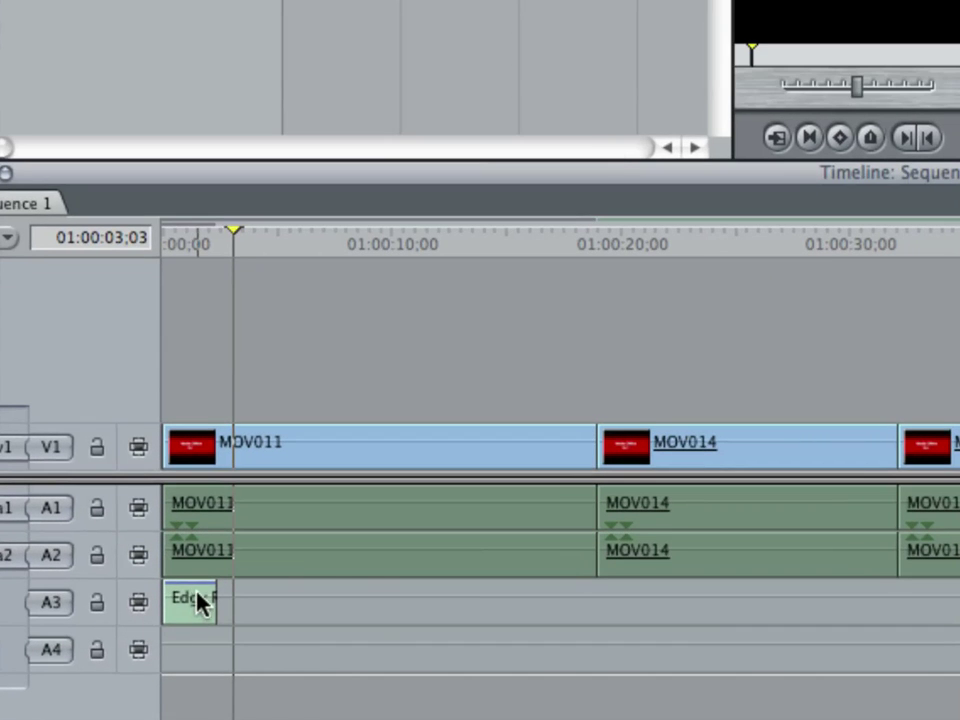
pyautogui.moveTo(197, 603); pyautogui.dragTo(386, 604)
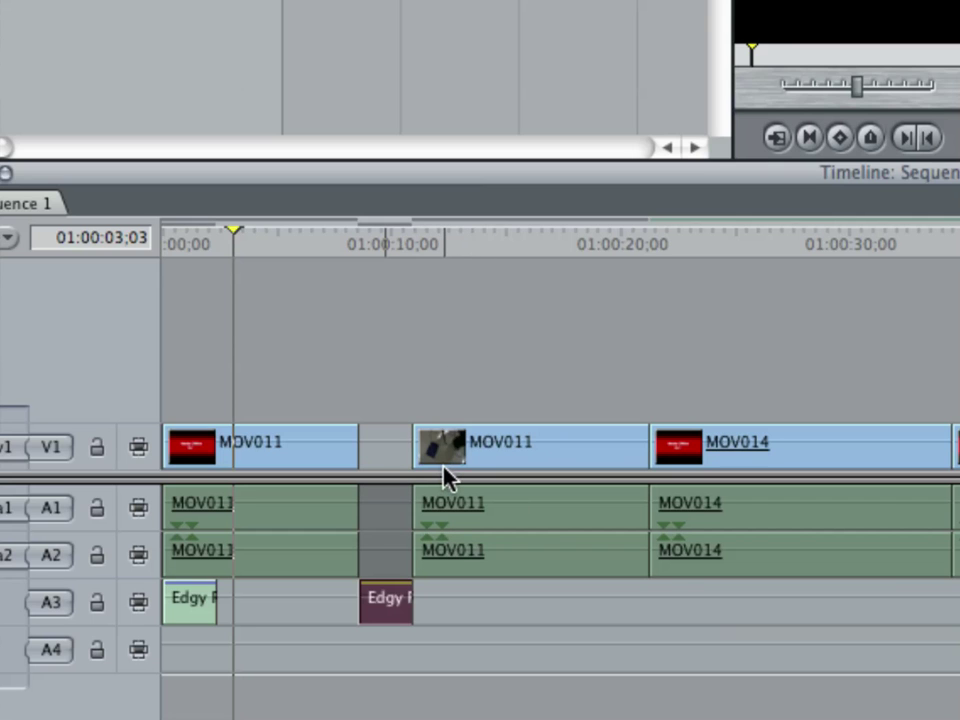
pyautogui.press('super+z')
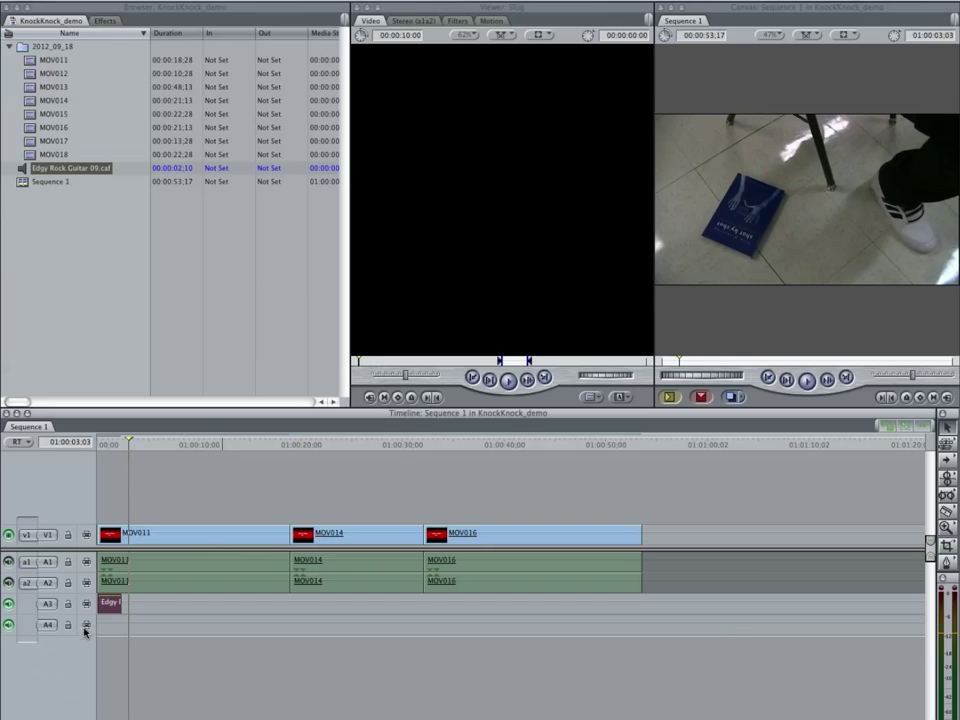
# Add more Edgy Rock Guitar copies back-to-back along track A3
pyautogui.moveTo(110, 606); pyautogui.dragTo(135, 606)
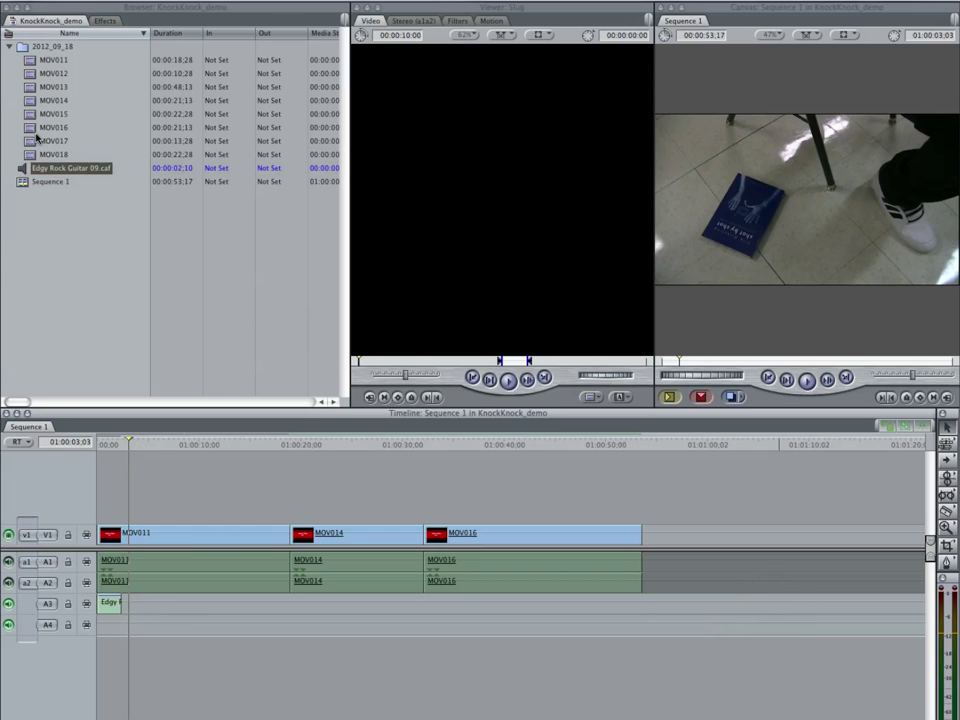
pyautogui.moveTo(21, 167); pyautogui.dragTo(132, 605)
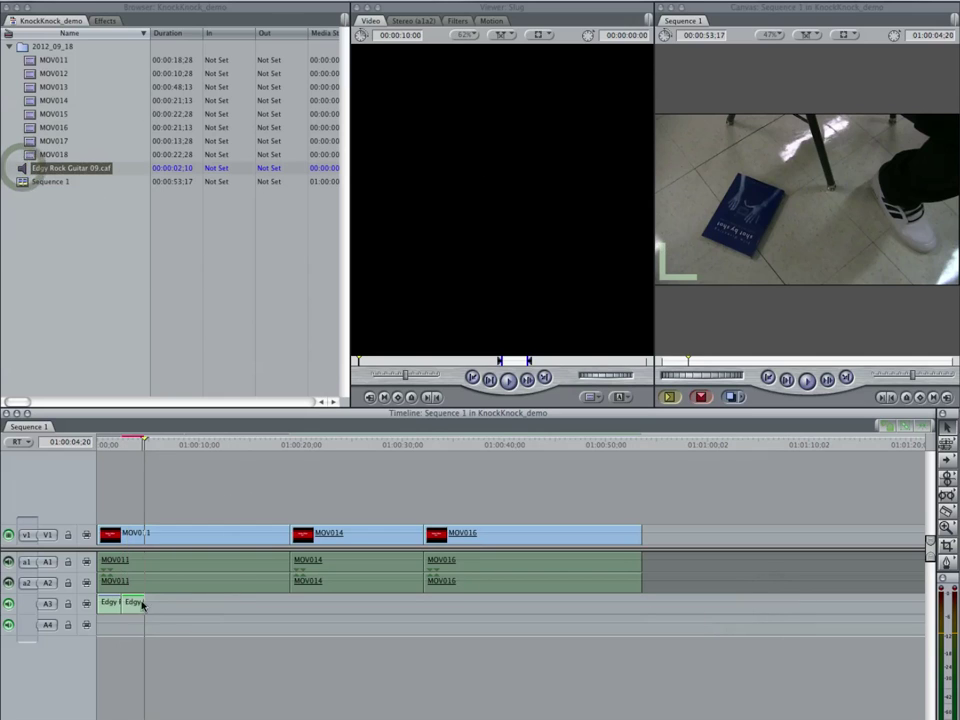
pyautogui.moveTo(21, 167); pyautogui.dragTo(150, 602)
pyautogui.moveTo(21, 167); pyautogui.dragTo(172, 611)
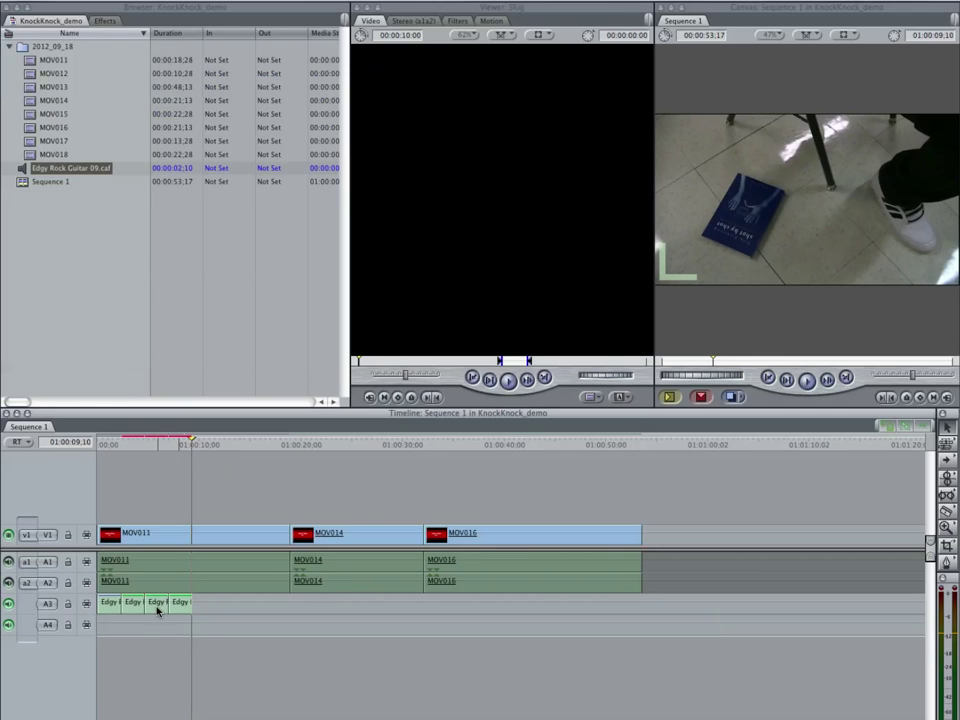
# Select the four Edgy clips on A3 and play the sequence from the start
pyautogui.moveTo(216, 630); pyautogui.dragTo(137, 612)
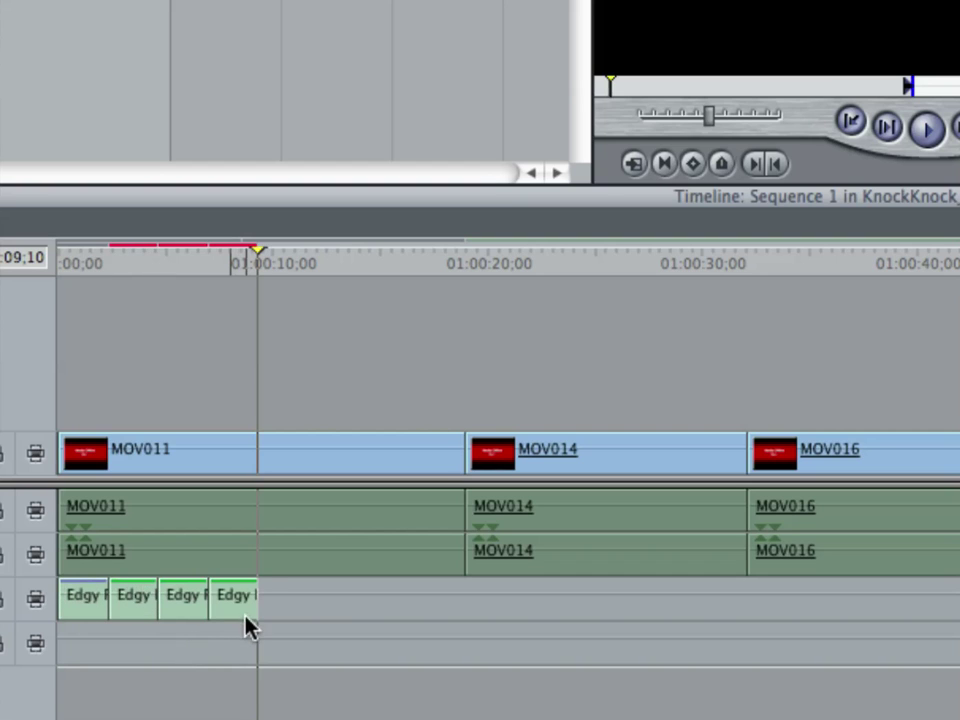
pyautogui.moveTo(250, 627); pyautogui.dragTo(100, 603)
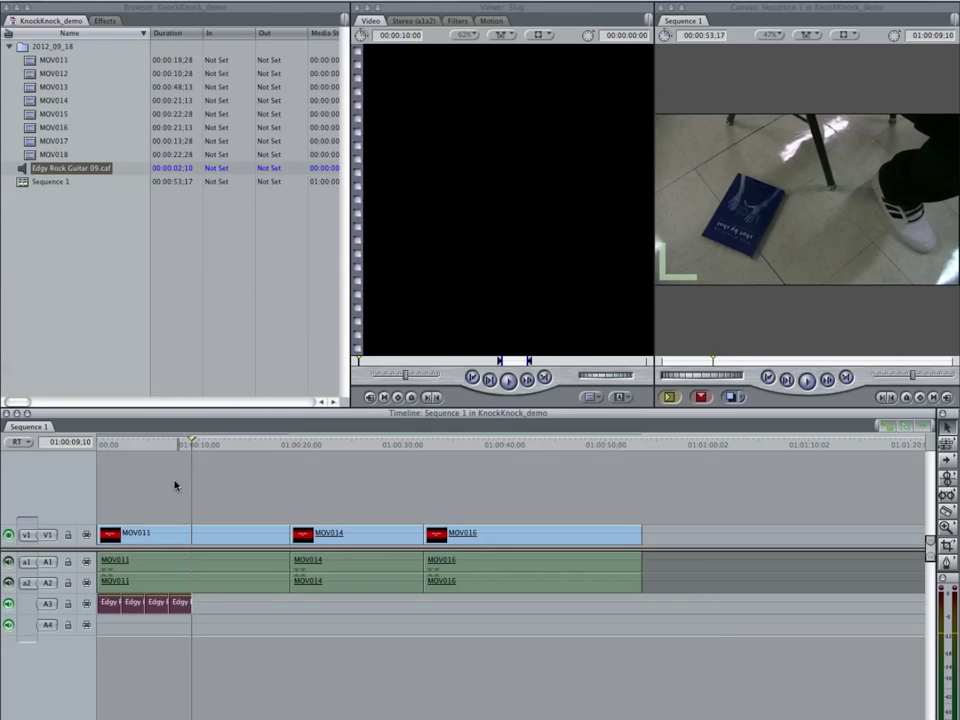
pyautogui.moveTo(141, 444); pyautogui.dragTo(80, 445)
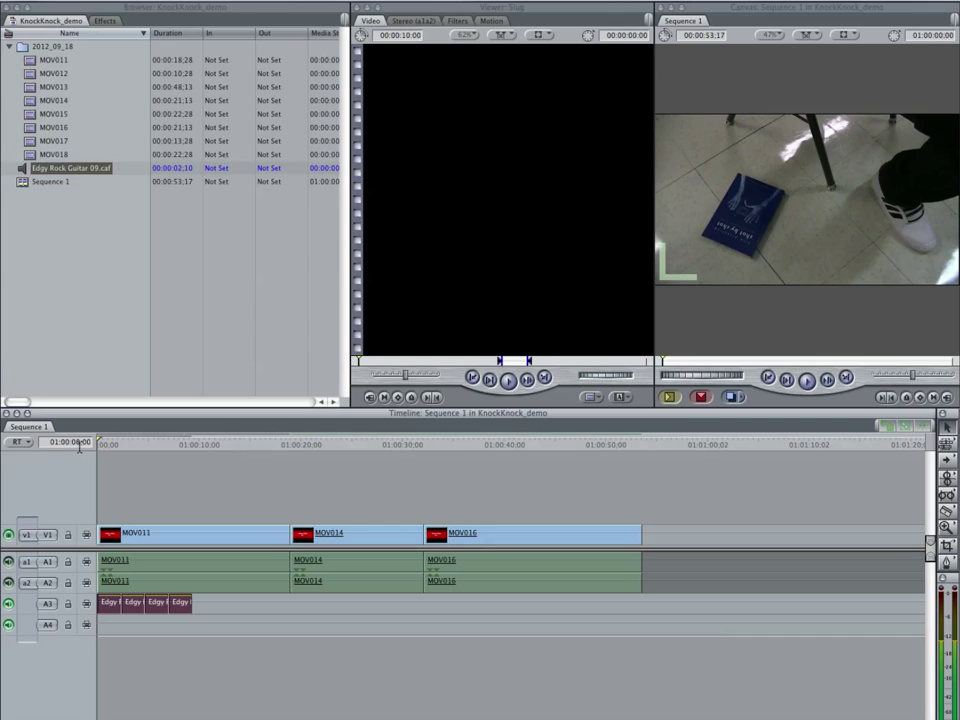
pyautogui.press('space')
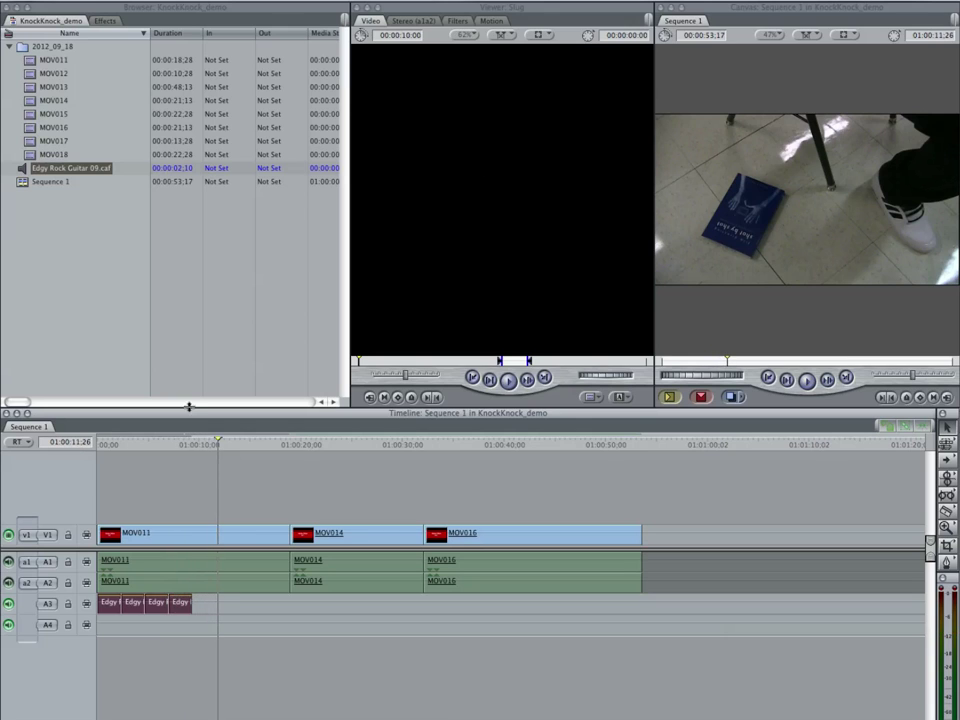
pyautogui.click(211, 620)
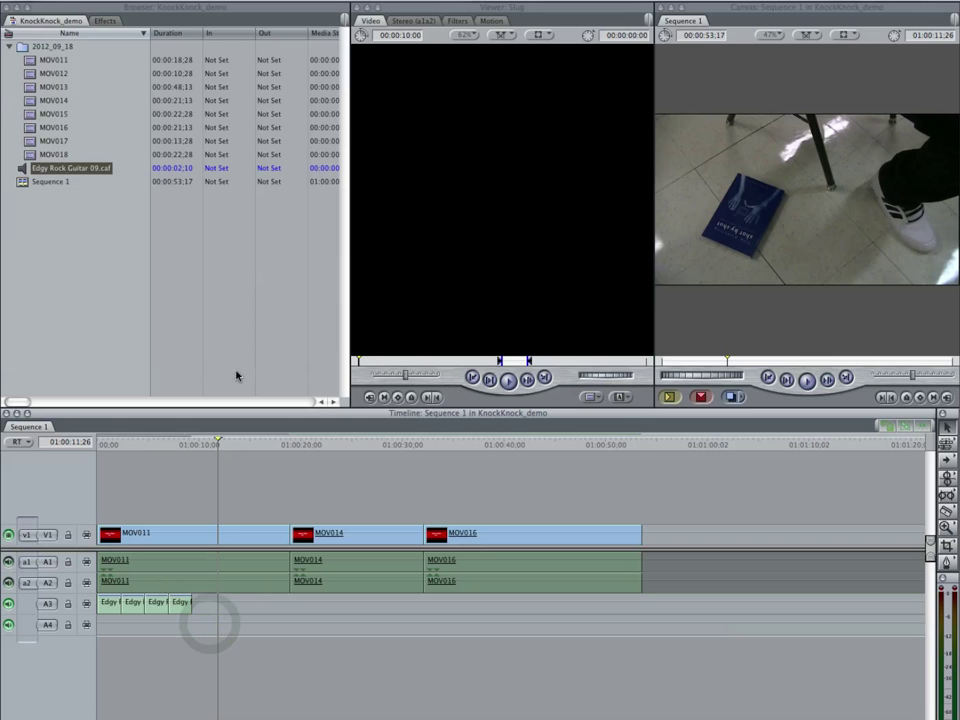
# Enlarge Finder and browse Apple Loops for Soundtrack Pro > Apple Loops > artist > Bass > Electric Bass
pyautogui.click(72, 703)
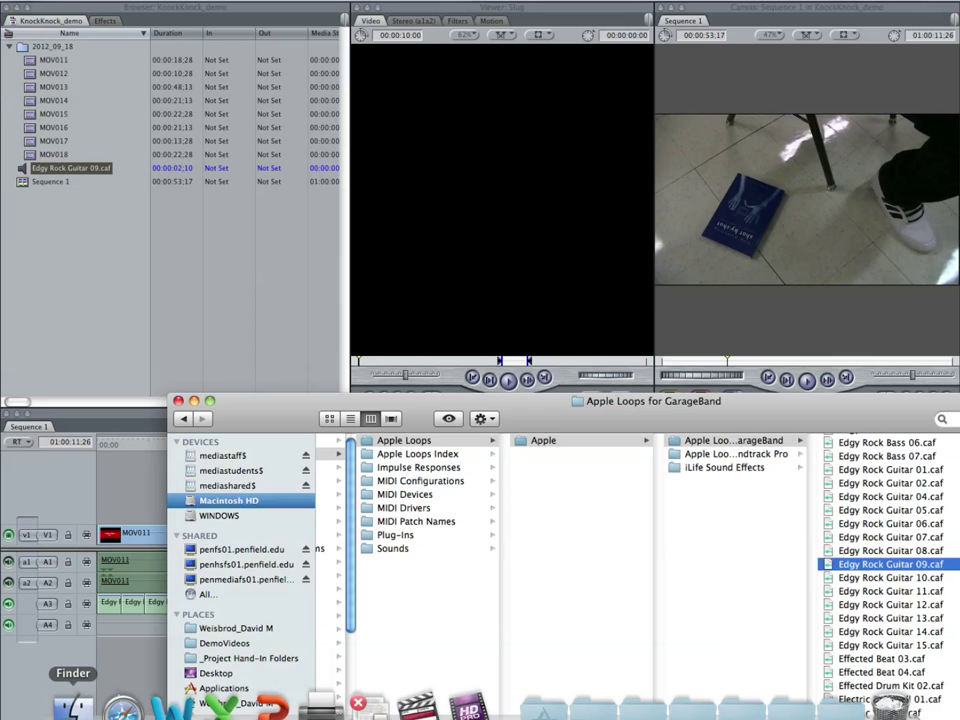
pyautogui.doubleClick(785, 418)
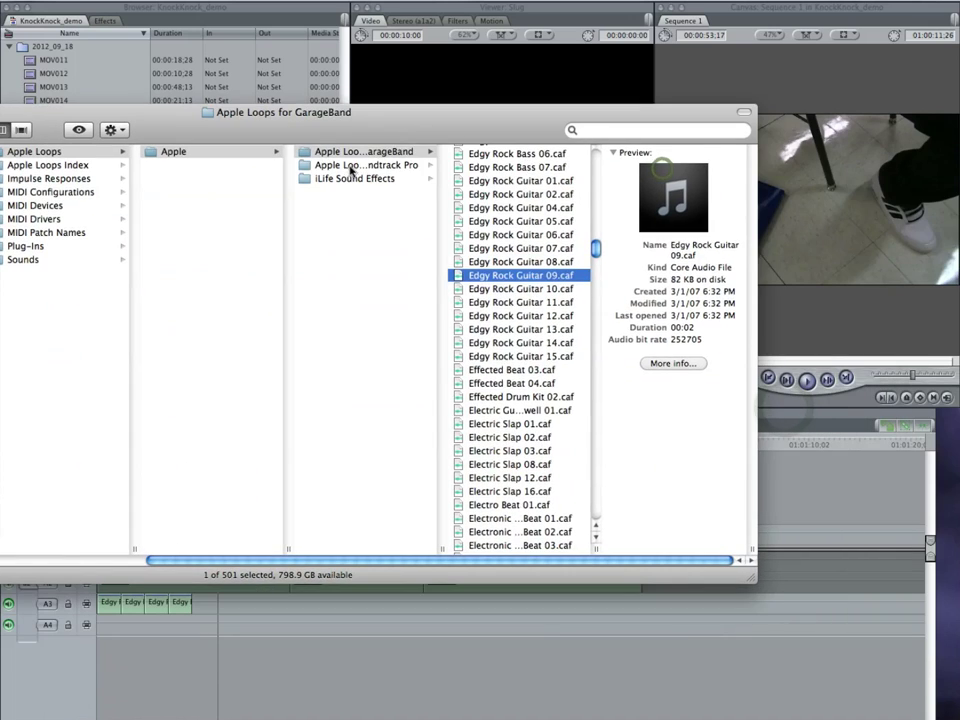
pyautogui.click(348, 166)
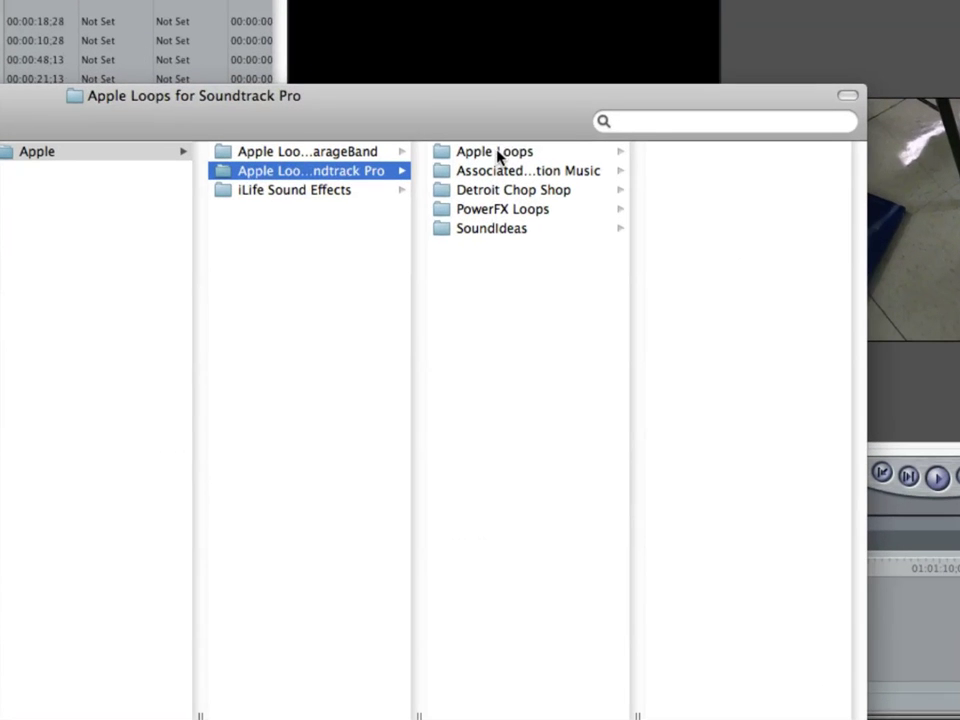
pyautogui.click(498, 154)
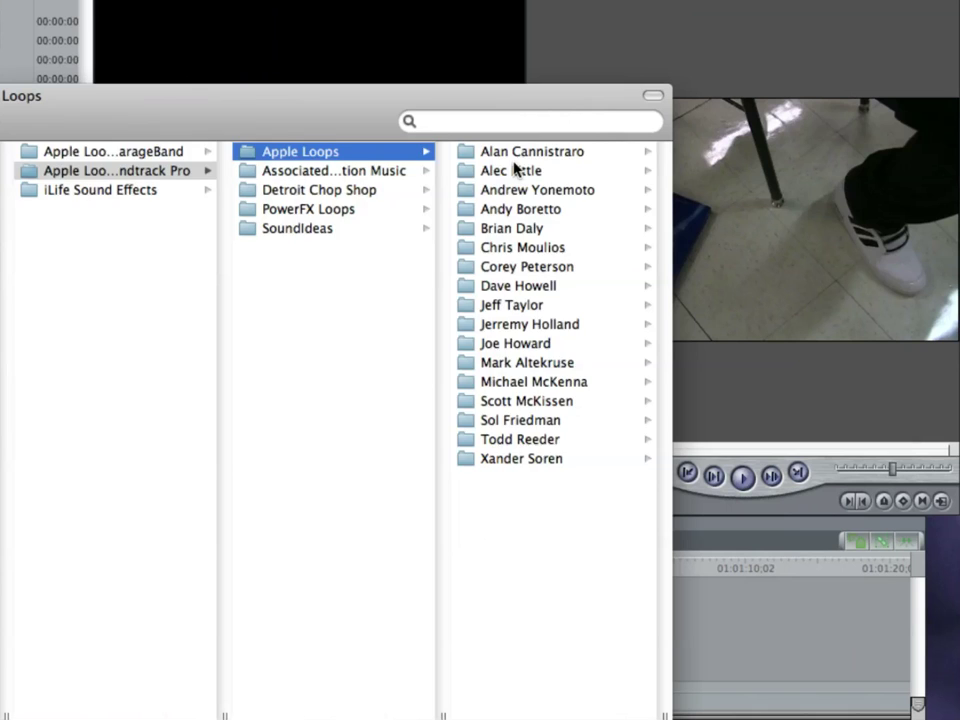
pyautogui.click(516, 170)
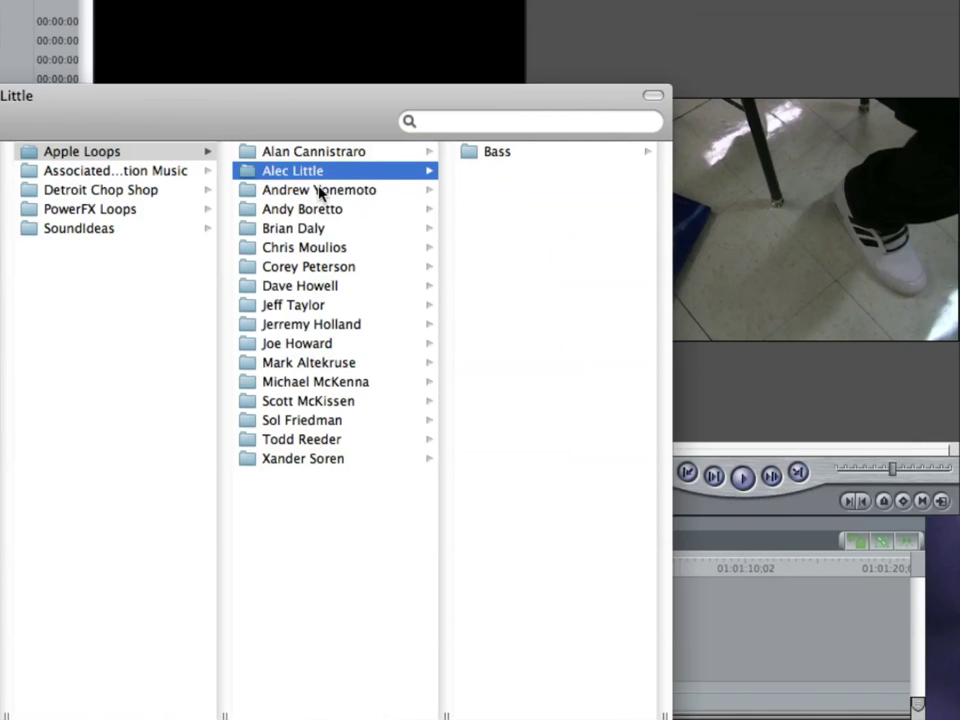
pyautogui.click(467, 151)
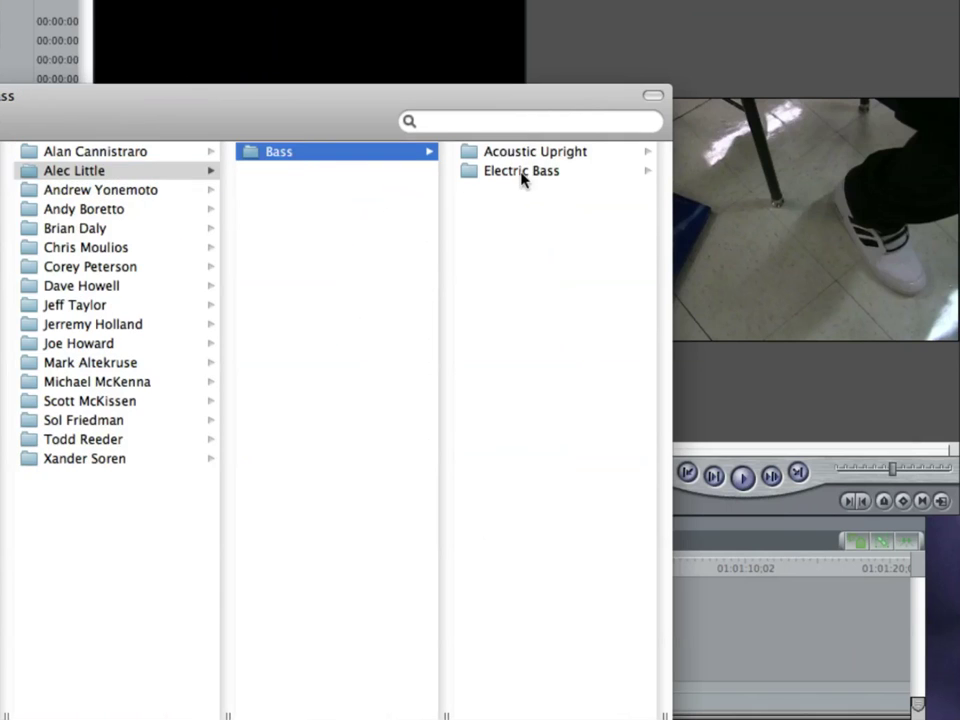
pyautogui.click(512, 171)
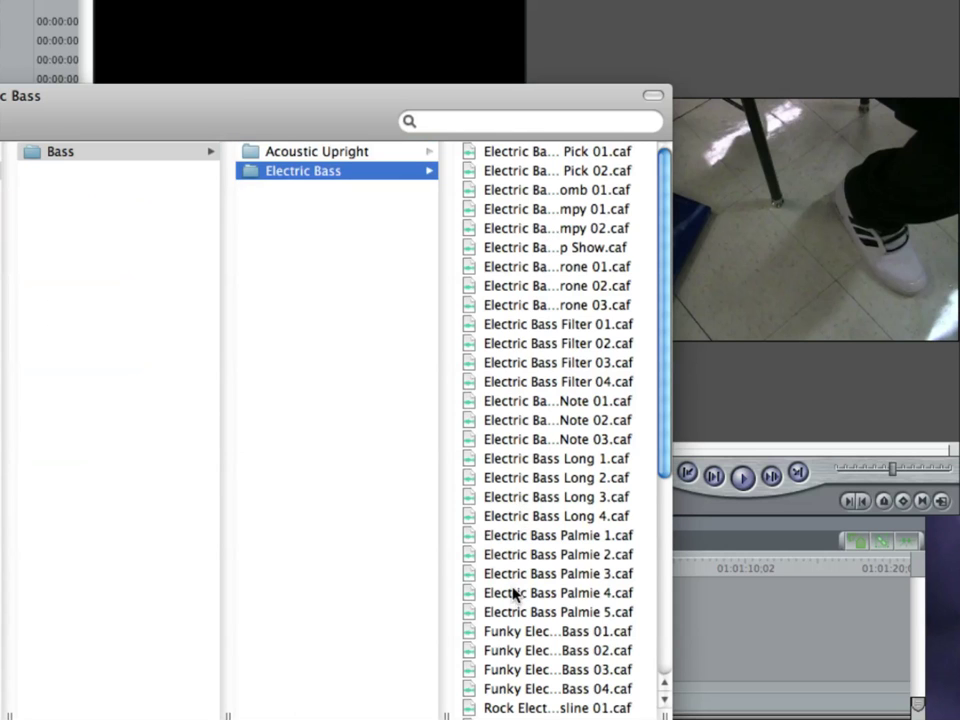
# Preview Funky Electric Bass 02.caf, then Rock Electric Bassline 04.caf, and stop playback
pyautogui.scroll(-3, 489, 596)
pyautogui.scroll(1, 515, 552)
pyautogui.click(515, 549)
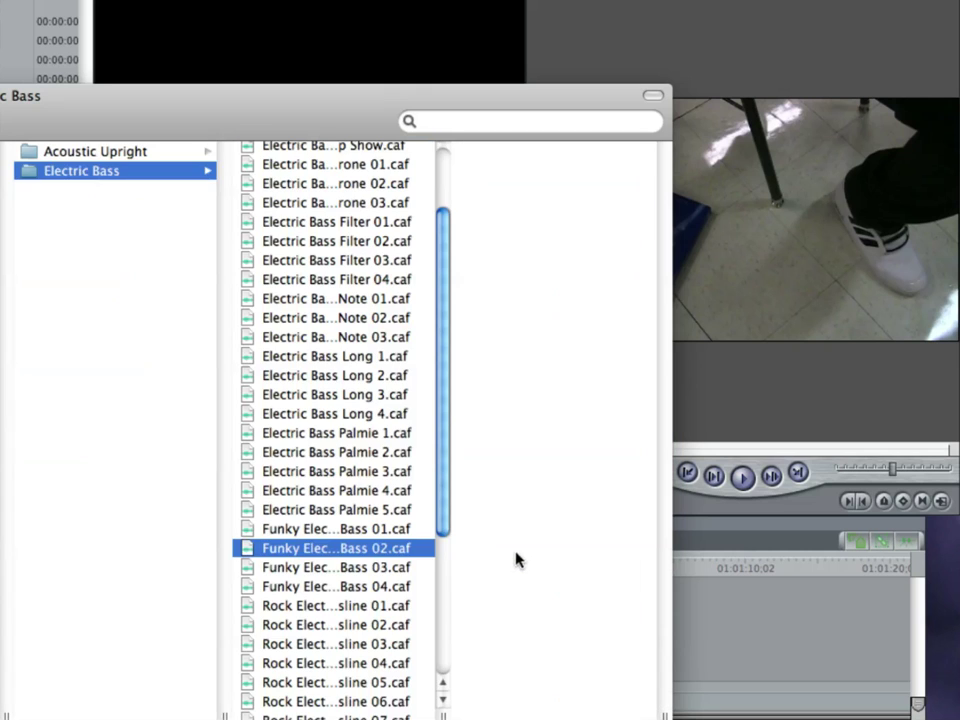
pyautogui.click(553, 216)
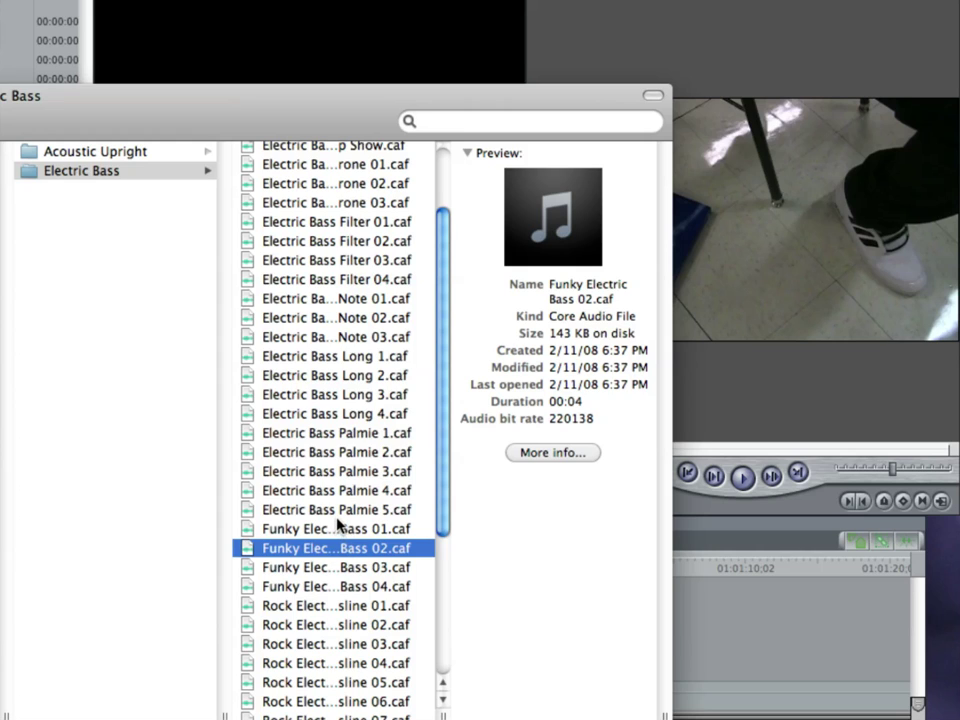
pyautogui.click(342, 665)
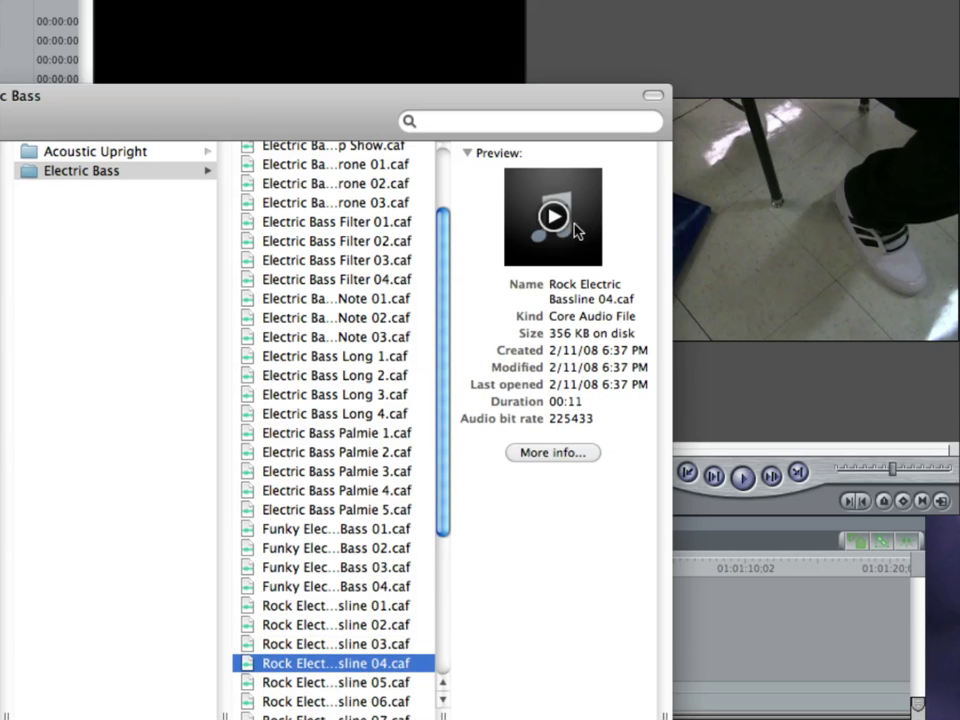
pyautogui.click(556, 217)
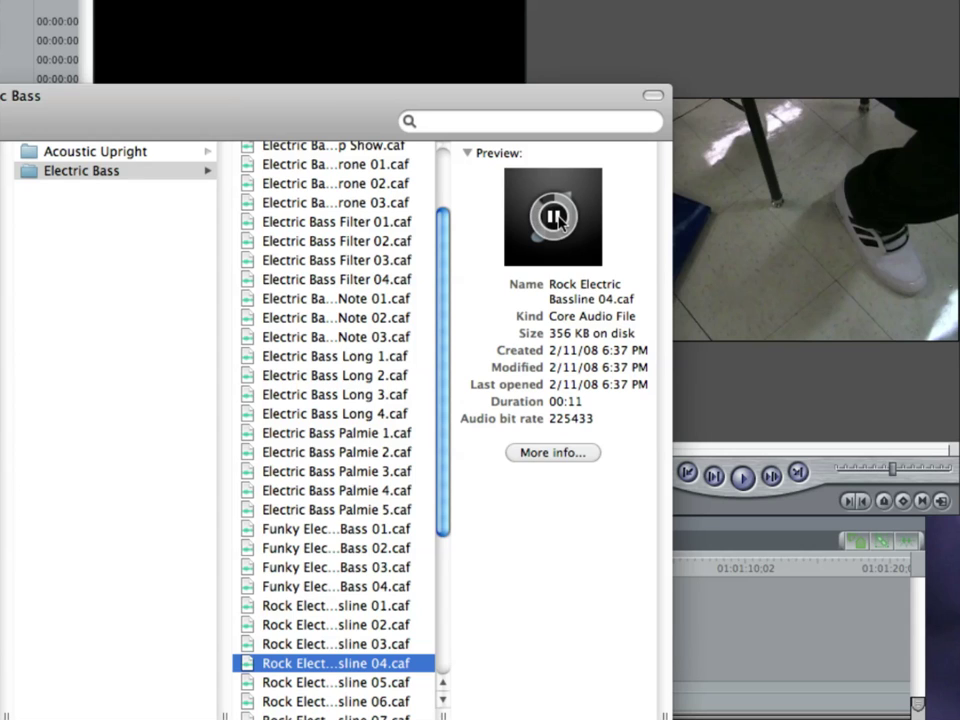
pyautogui.click(553, 217)
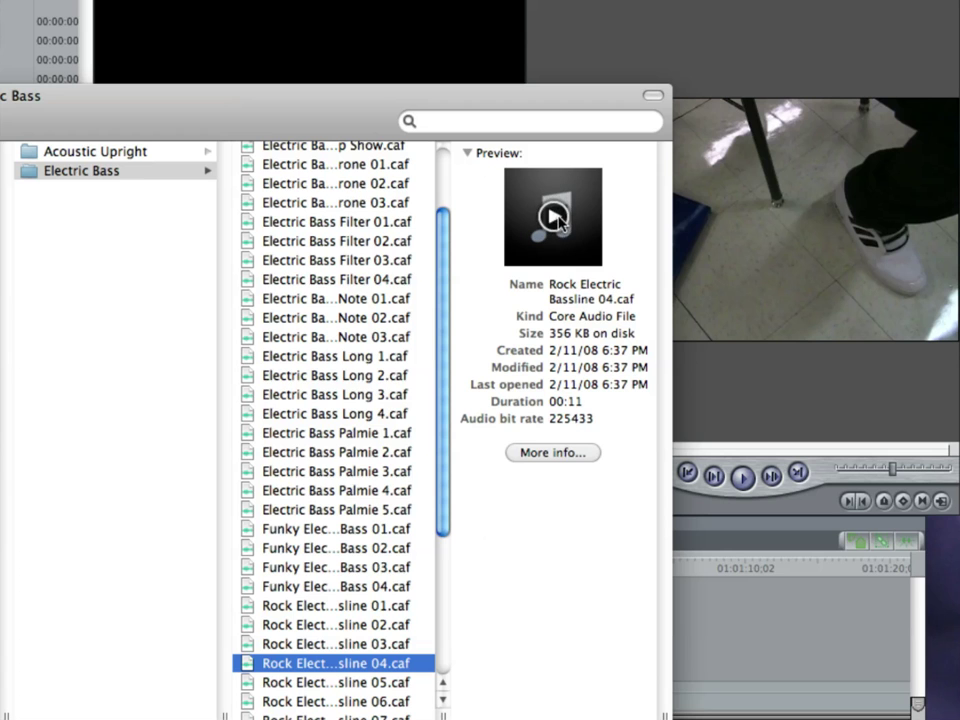
# Shrink the Finder window and import Rock Electric Bassline 04.caf into the Final Cut Pro Browser
pyautogui.doubleClick(225, 170)
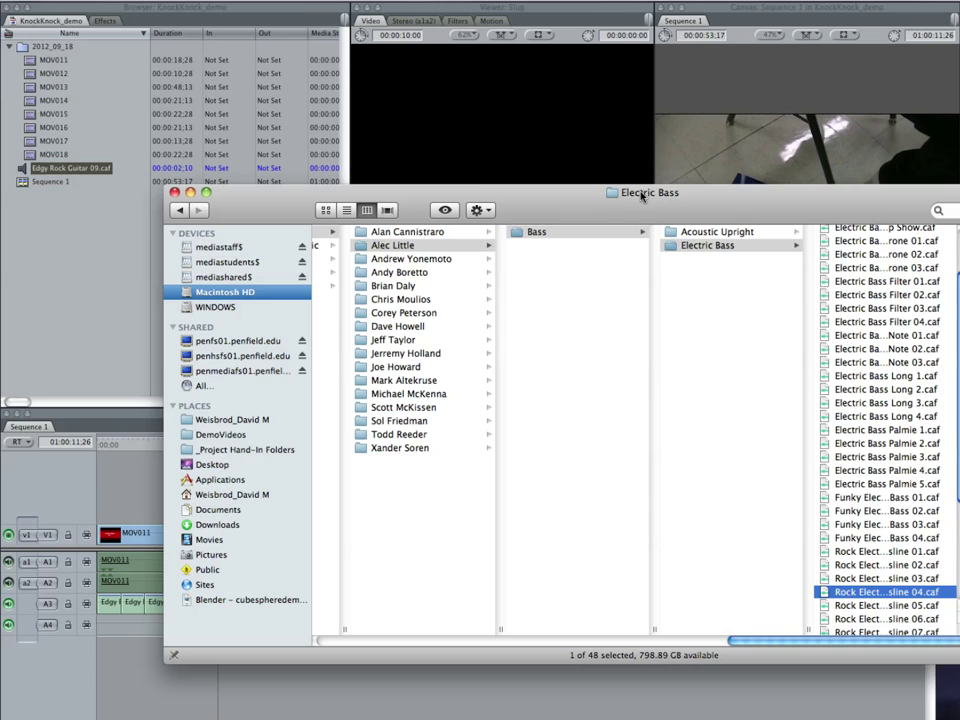
pyautogui.moveTo(615, 207)
pyautogui.mouseDown()
pyautogui.moveTo(729, 257)
pyautogui.moveTo(611, 214)
pyautogui.mouseUp()
pyautogui.doubleClick(611, 214)
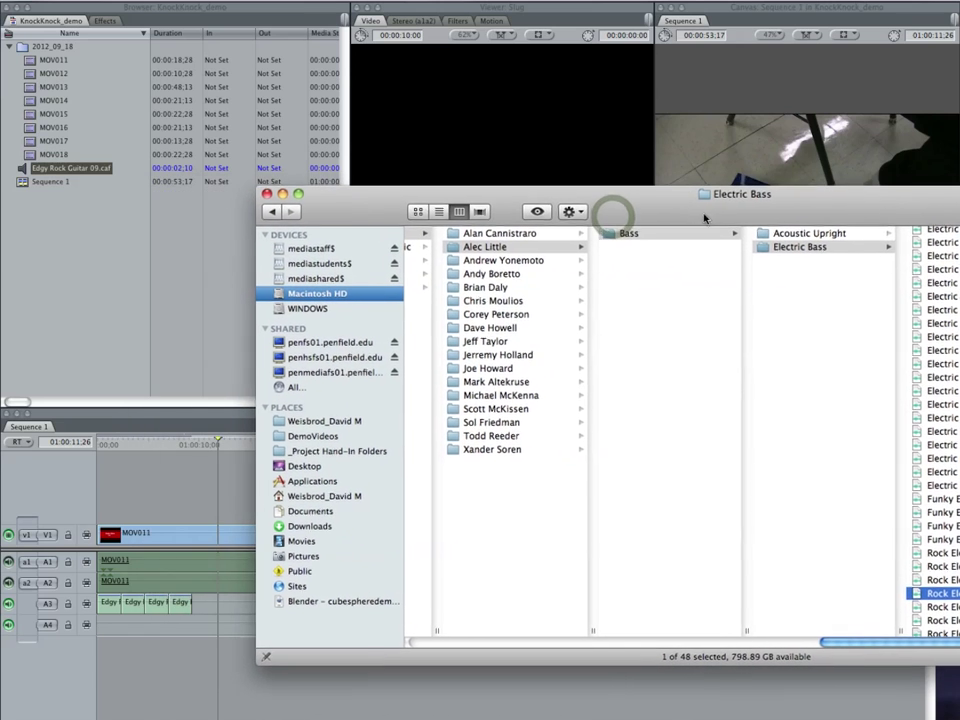
pyautogui.moveTo(913, 605); pyautogui.dragTo(62, 287)
pyautogui.moveTo(343, 212); pyautogui.dragTo(468, 149)
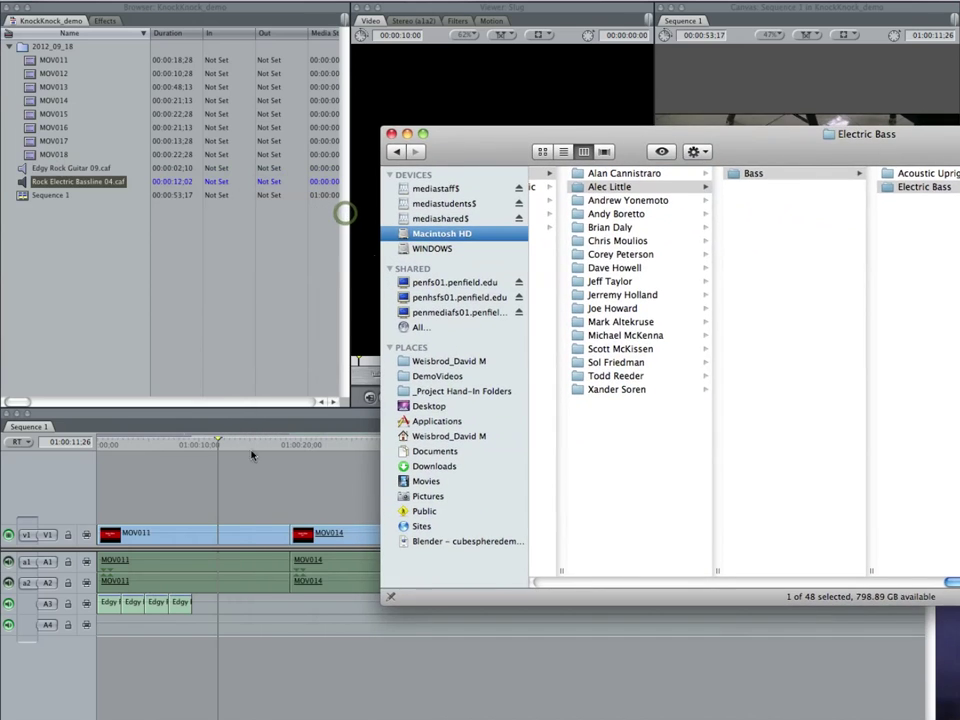
pyautogui.click(166, 630)
# Replace the four Edgy clips on A3 with two bassline copies and render their audio
pyautogui.moveTo(165, 624); pyautogui.dragTo(104, 607)
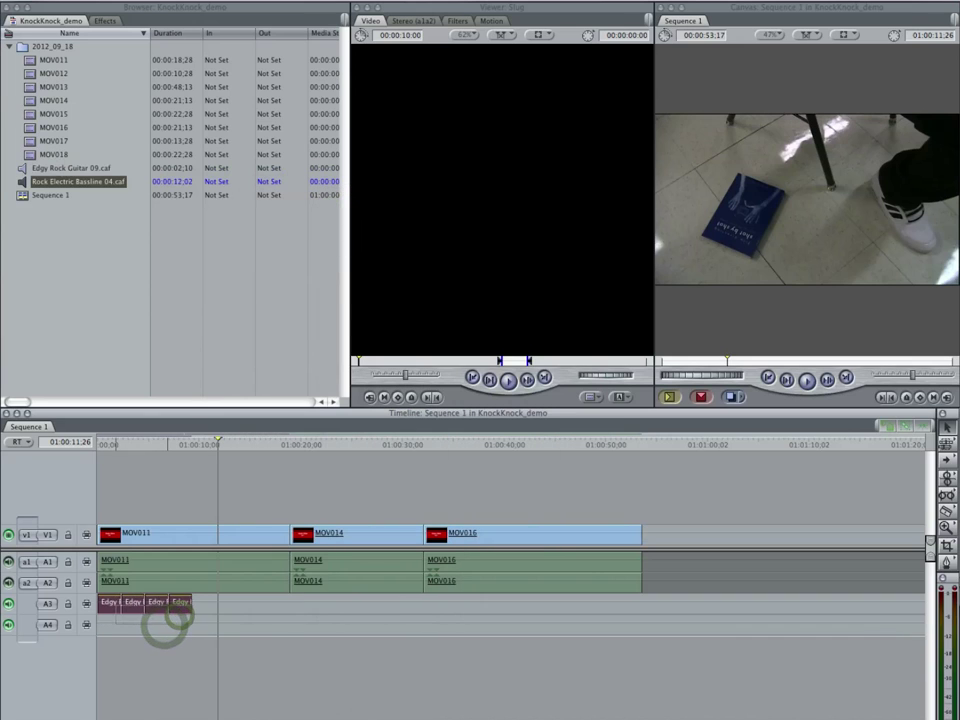
pyautogui.press('Delete')
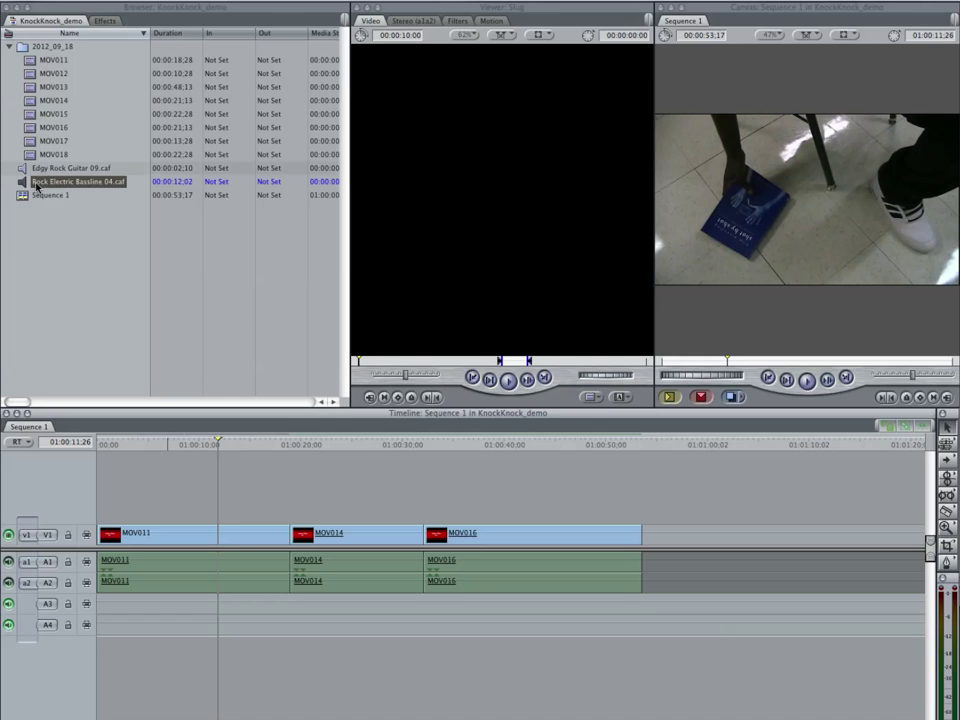
pyautogui.moveTo(20, 181); pyautogui.dragTo(101, 603)
pyautogui.moveTo(20, 190); pyautogui.dragTo(246, 613)
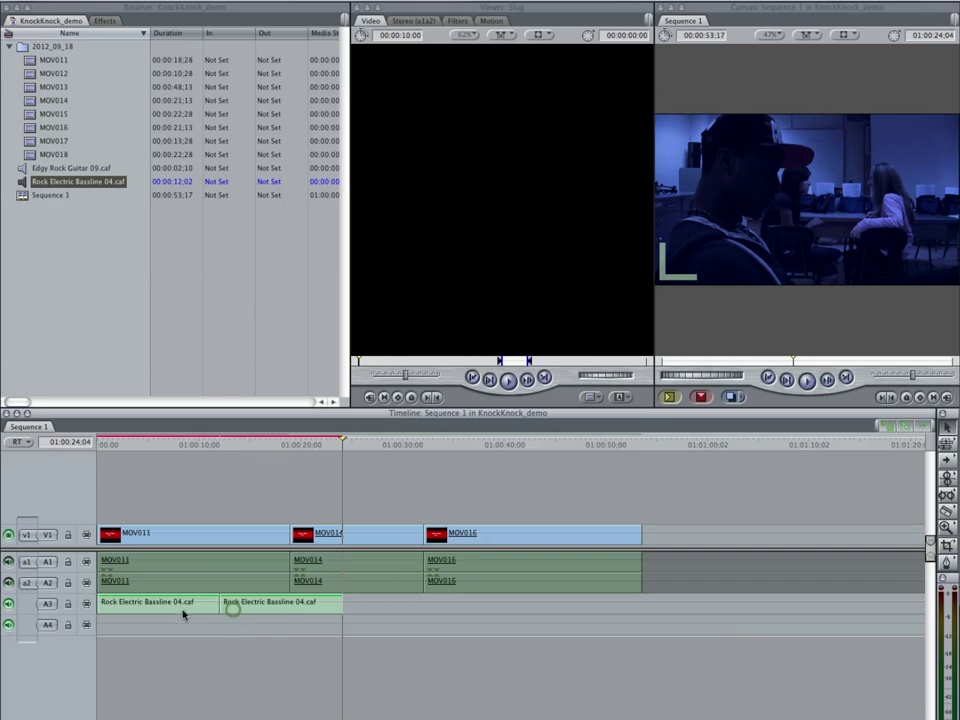
pyautogui.moveTo(240, 618); pyautogui.dragTo(193, 602)
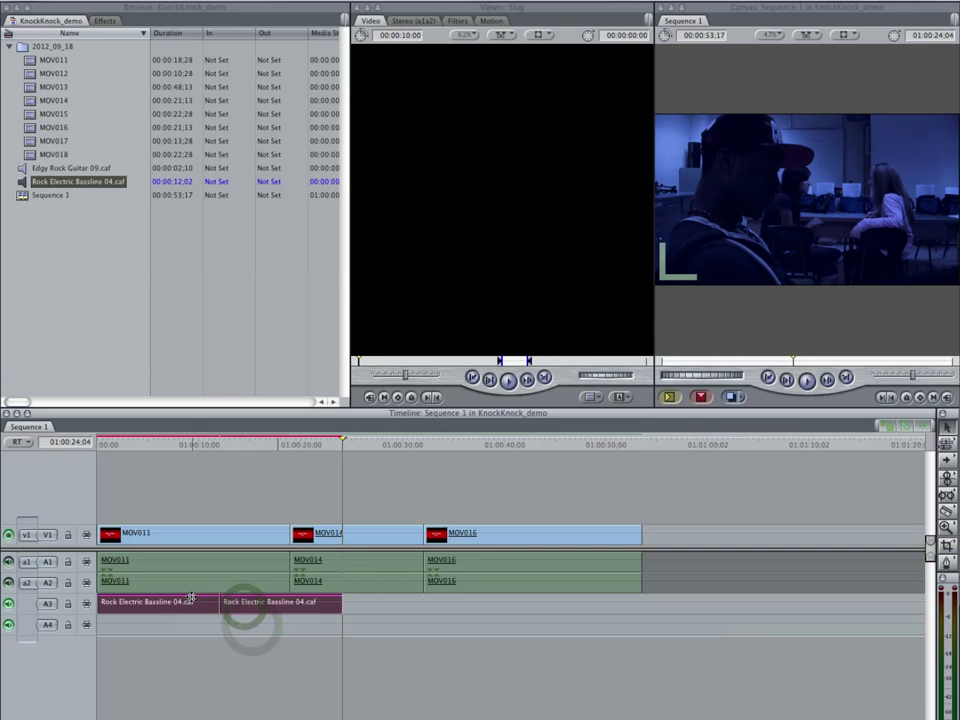
pyautogui.press('super+r')
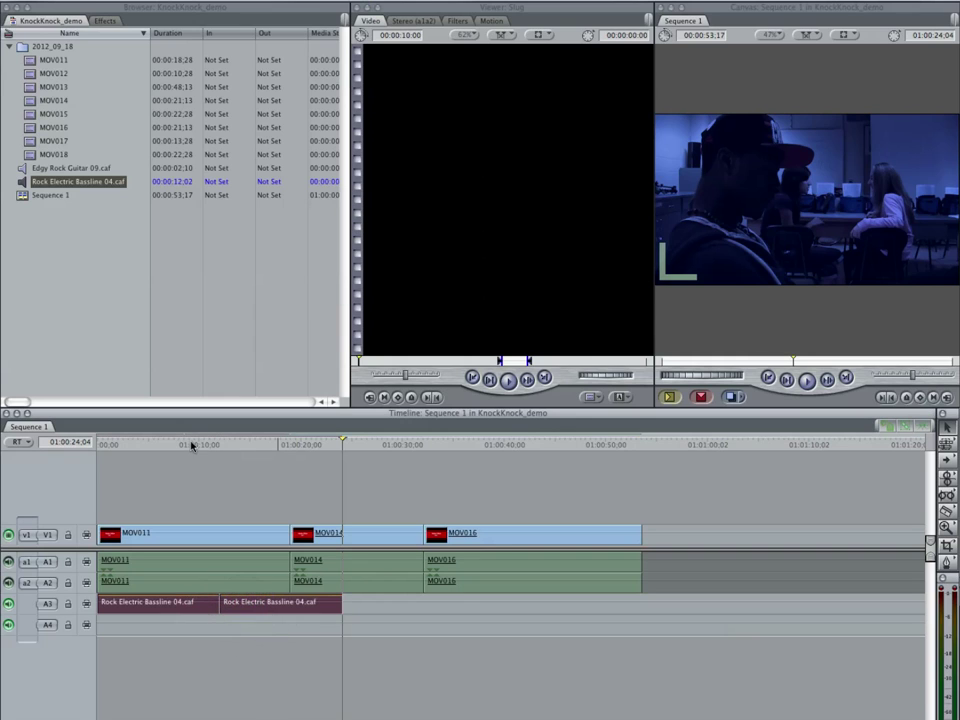
pyautogui.moveTo(182, 444); pyautogui.dragTo(107, 444)
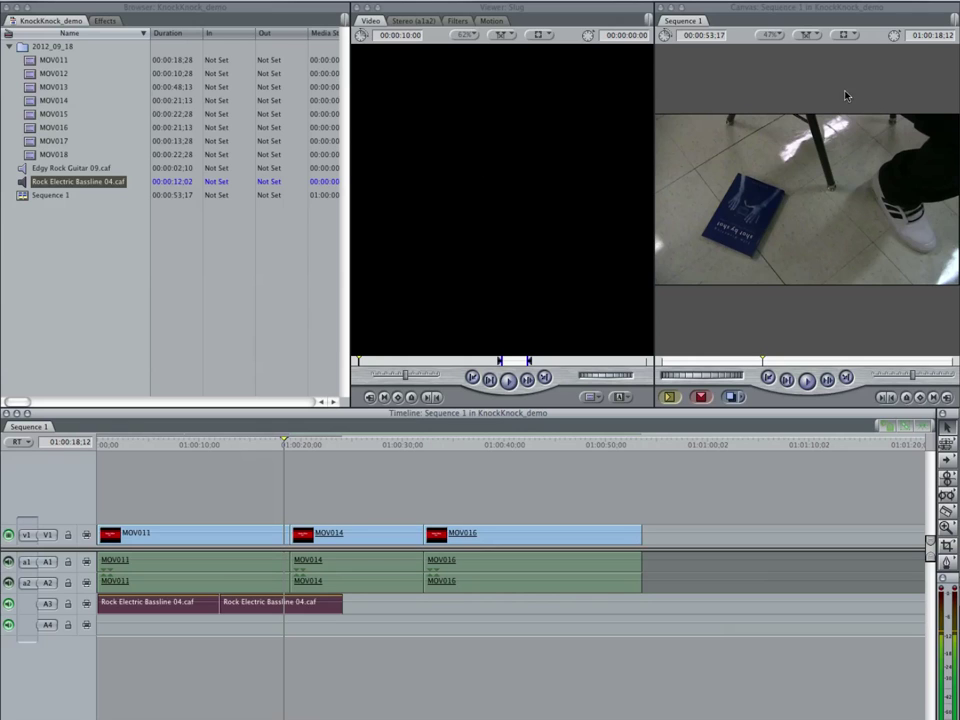
# Bring up the context menu for Sequence 1 in the Browser
pyautogui.rightClick(26, 202)
# Turn on Show Audio Waveforms in Sequence 1's Timeline Options settings
pyautogui.click(90, 360)
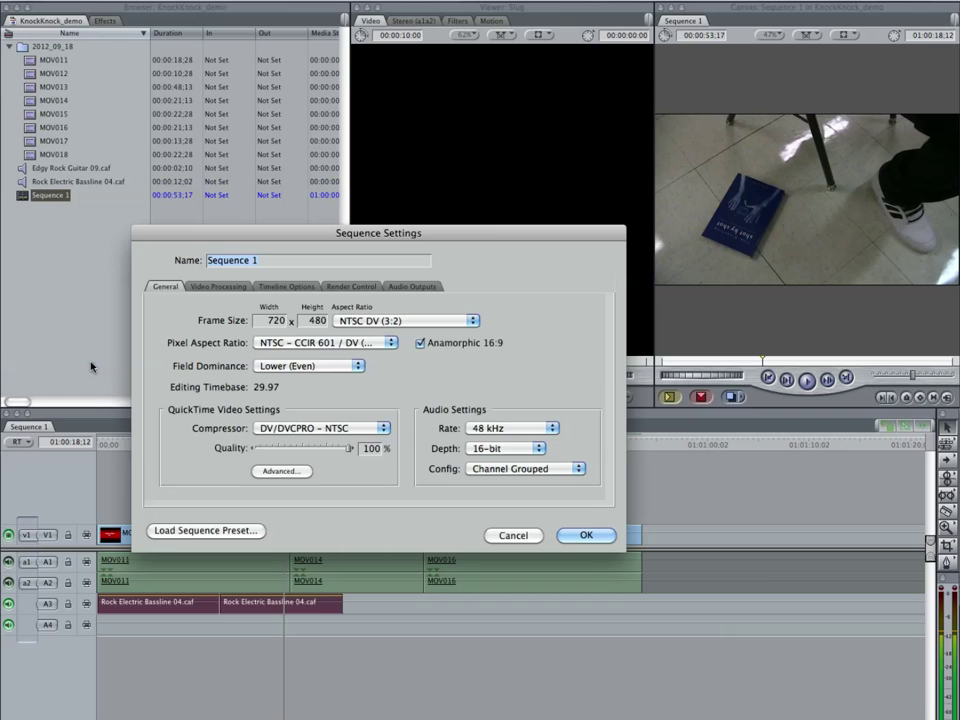
pyautogui.click(284, 286)
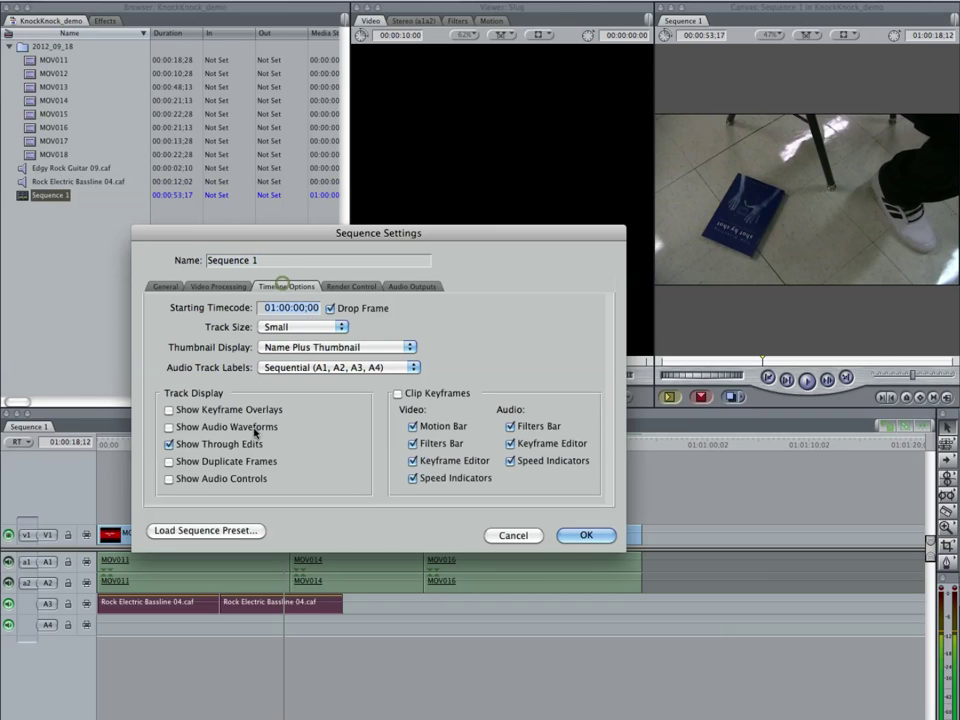
pyautogui.click(190, 426)
pyautogui.click(586, 535)
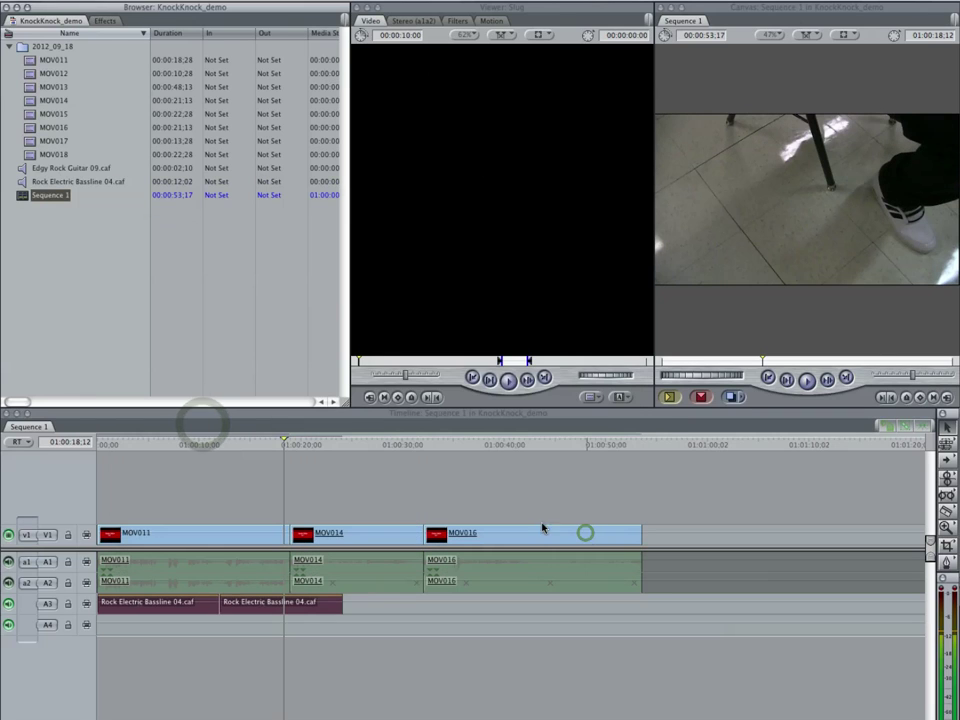
# Zoom into the timeline and move the second Rock Electric Bassline 04.caf clip down to A4
pyautogui.press('super+equal')
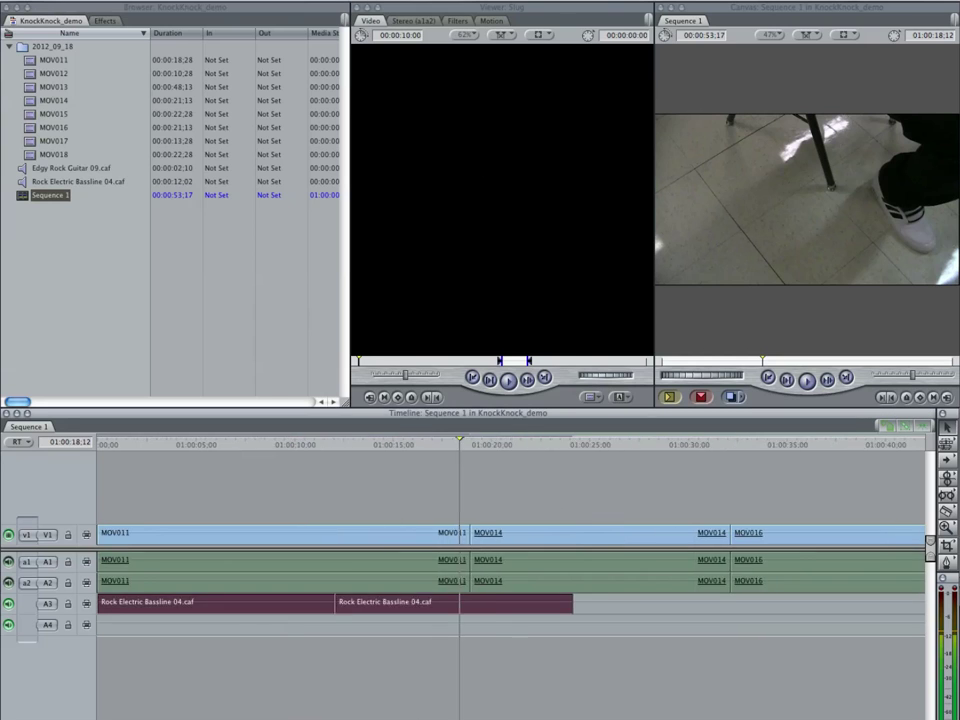
pyautogui.press('super+equal')
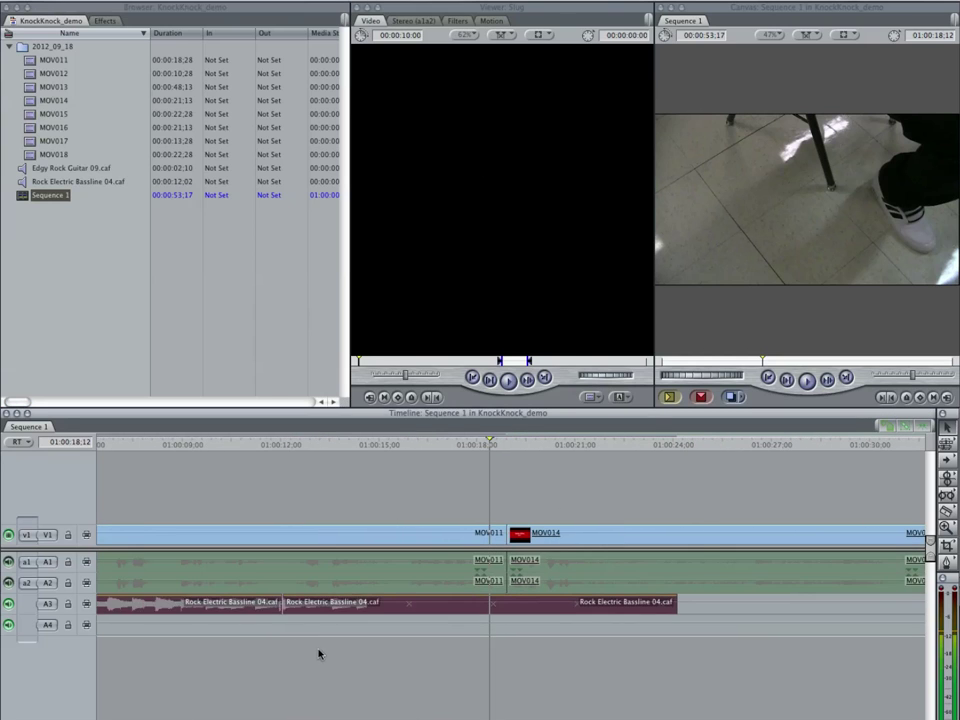
pyautogui.hscroll(-5, 319, 654)
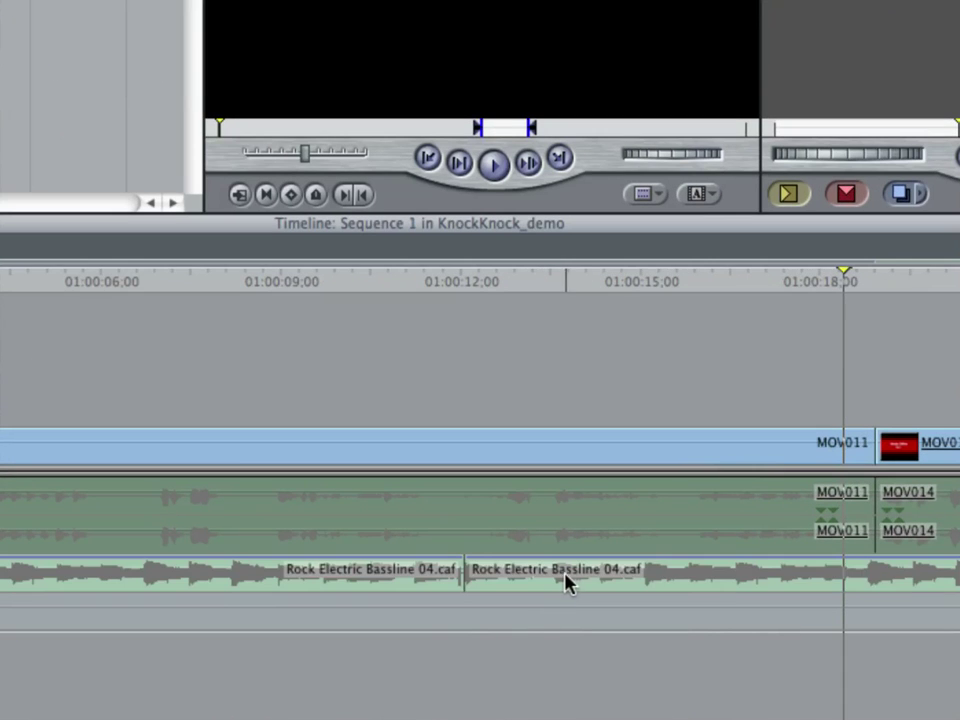
pyautogui.moveTo(568, 574); pyautogui.dragTo(572, 603)
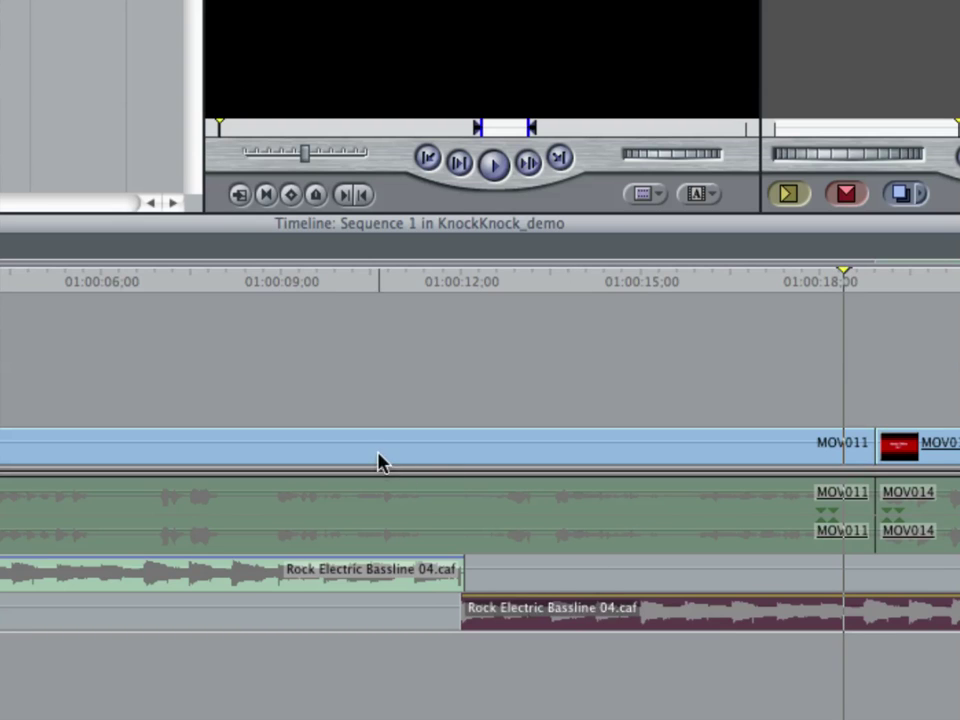
pyautogui.click(326, 281)
pyautogui.press('space')
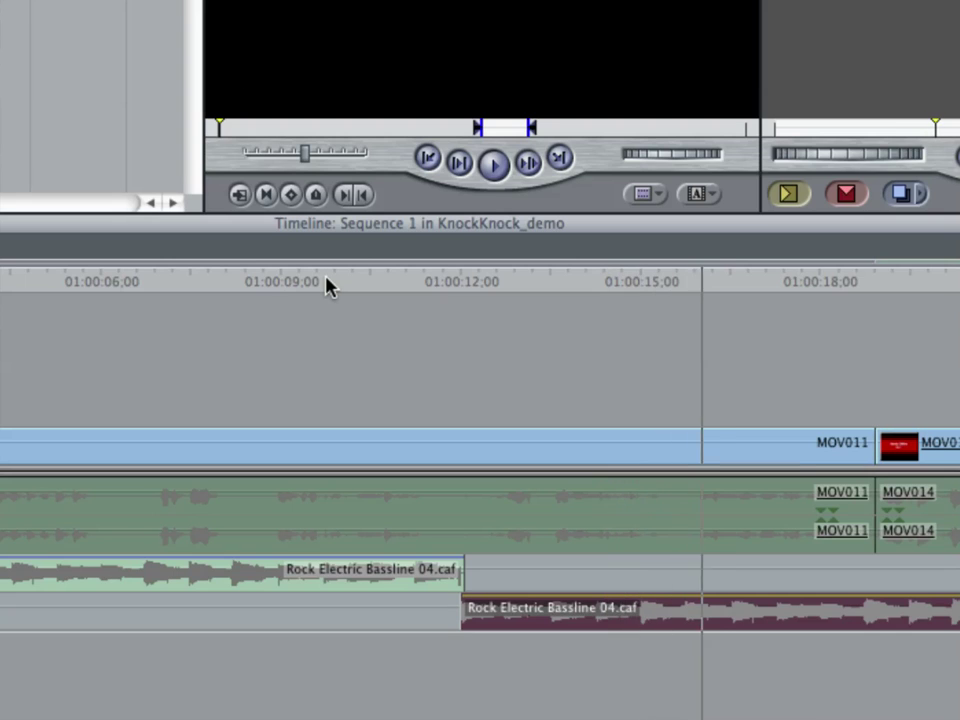
pyautogui.press('space')
pyautogui.click(141, 281)
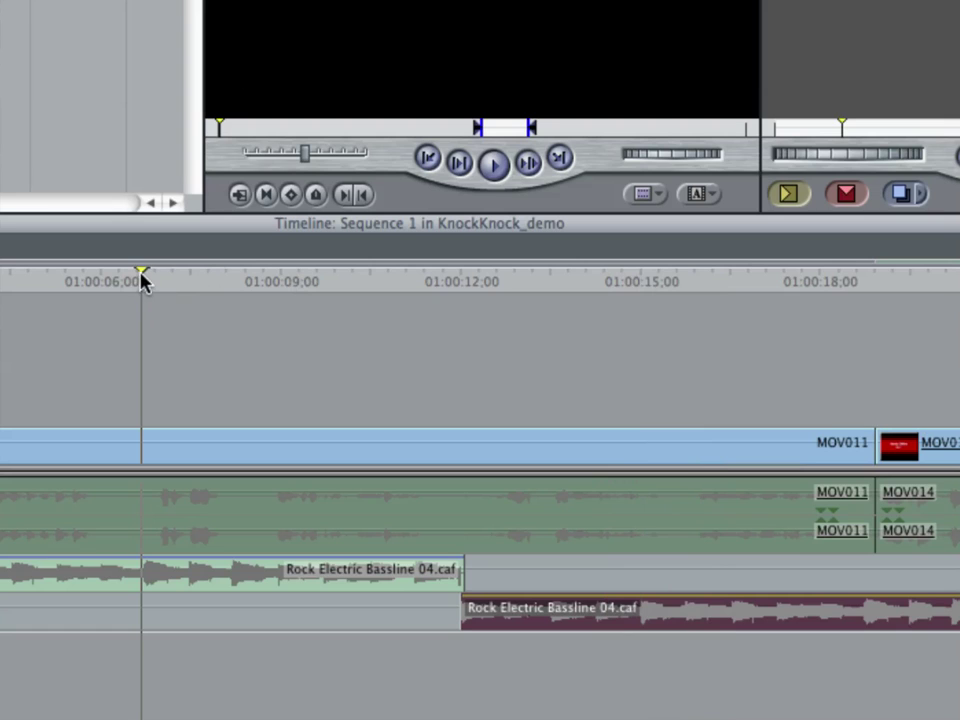
pyautogui.press('space')
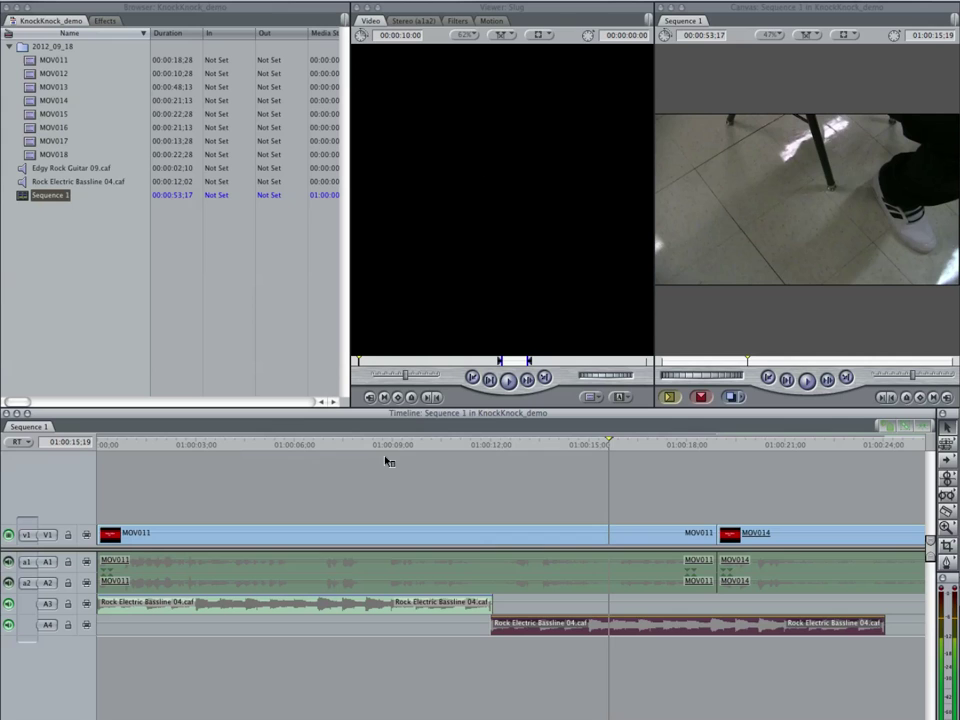
pyautogui.click(64, 700)
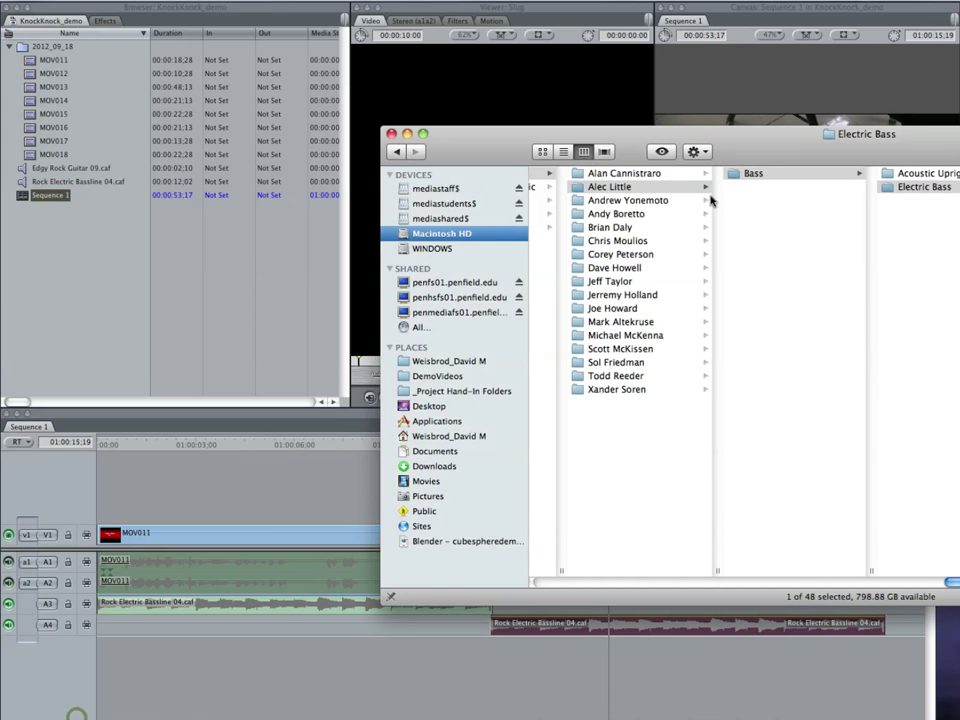
# Reposition the Finder window and browse the Detroit Chop Shop, SoundIdeas and PowerFX Loops folders
pyautogui.moveTo(741, 134); pyautogui.dragTo(571, 112)
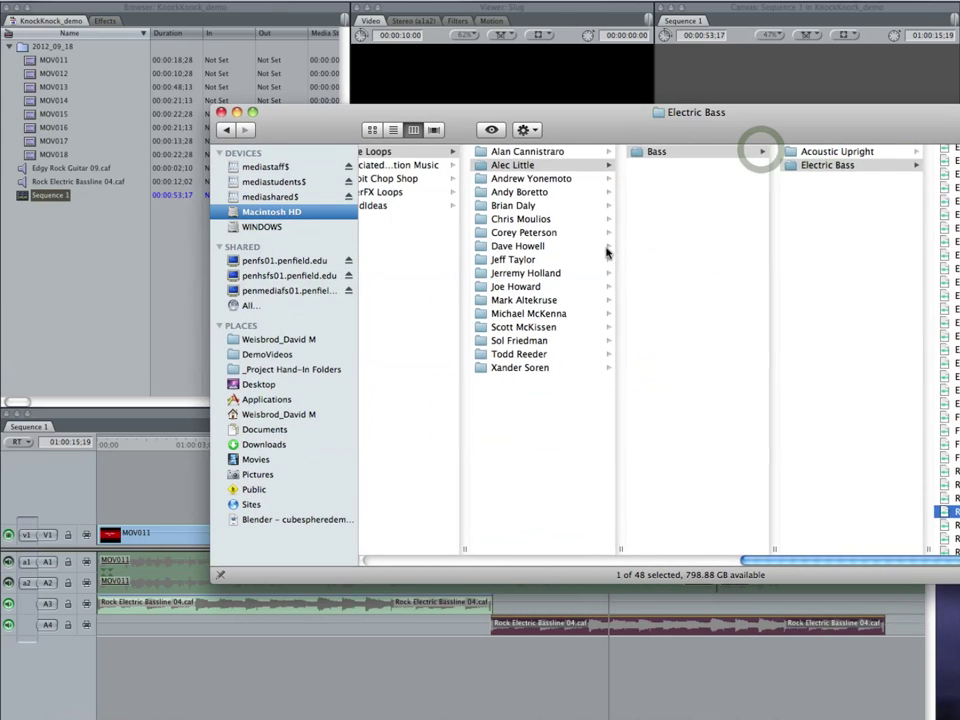
pyautogui.hscroll(-5, 606, 252)
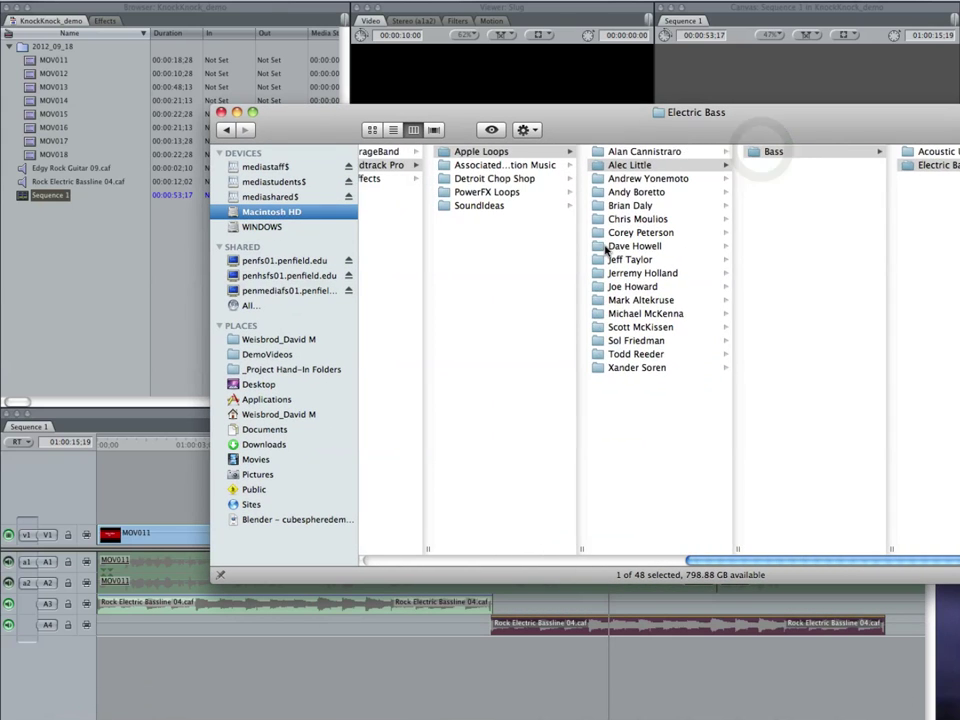
pyautogui.click(491, 180)
pyautogui.click(476, 206)
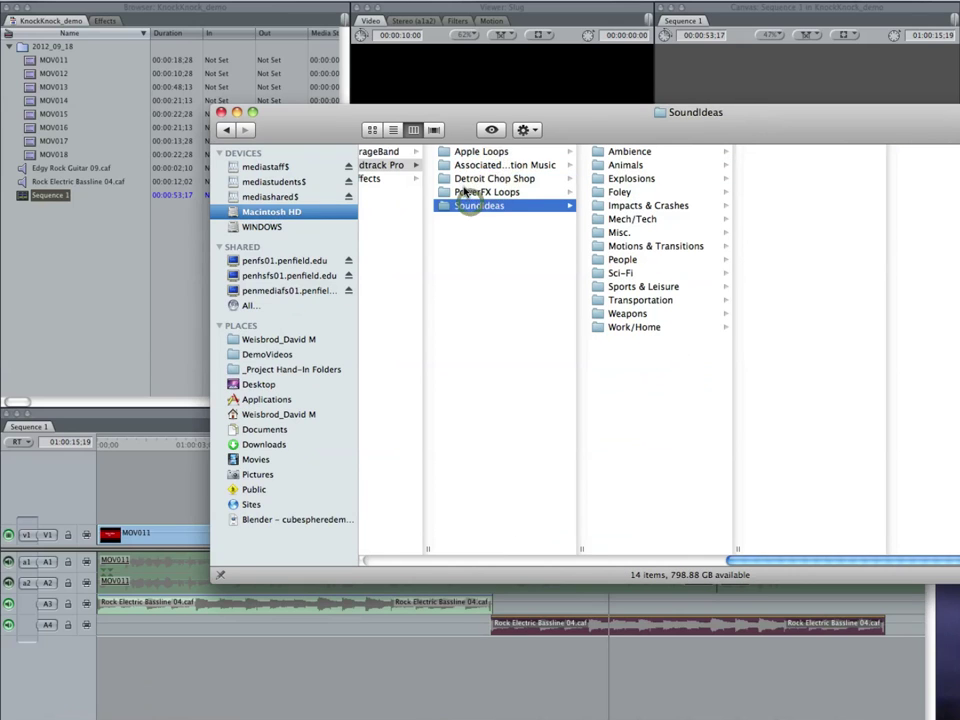
pyautogui.click(465, 191)
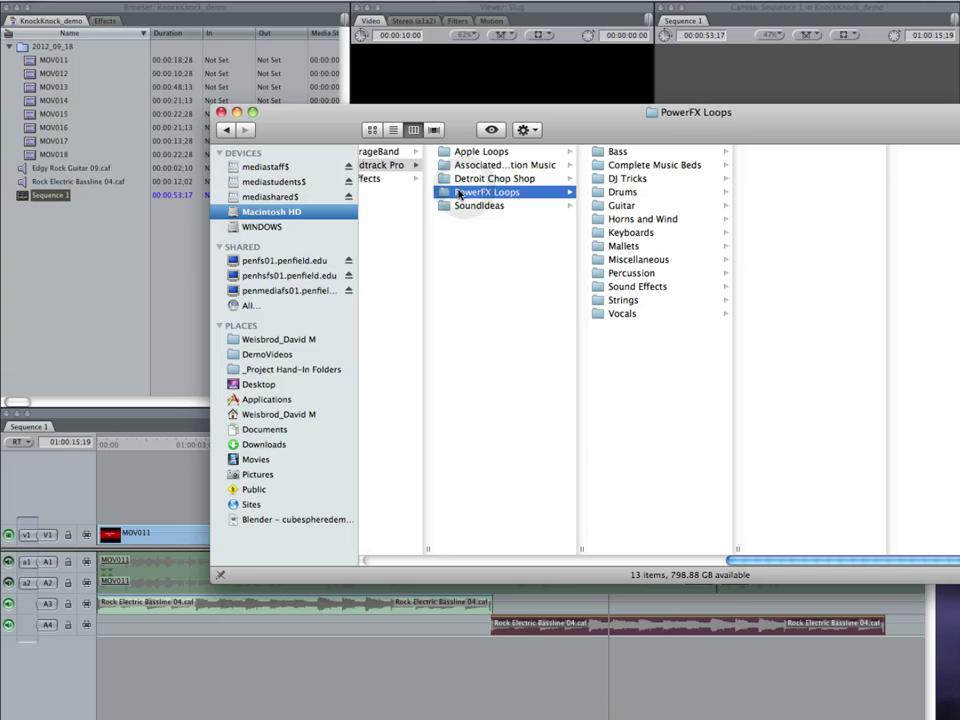
# Shift the window left and open Detroit Chop Shop, then SoundIdeas' Explosions folder
pyautogui.moveTo(707, 135); pyautogui.dragTo(570, 114)
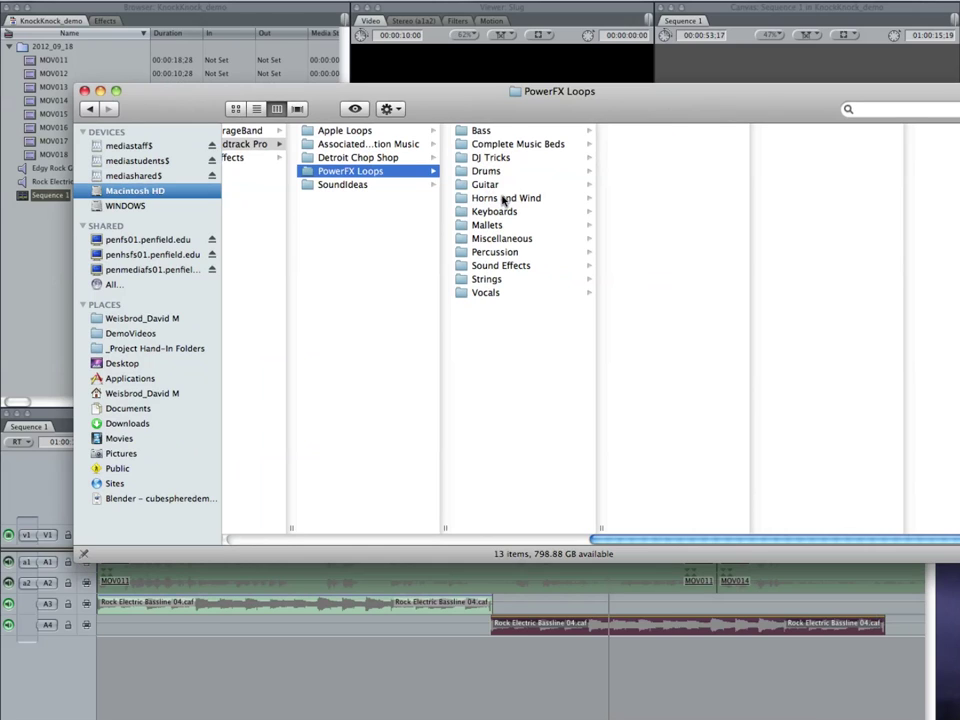
pyautogui.click(358, 157)
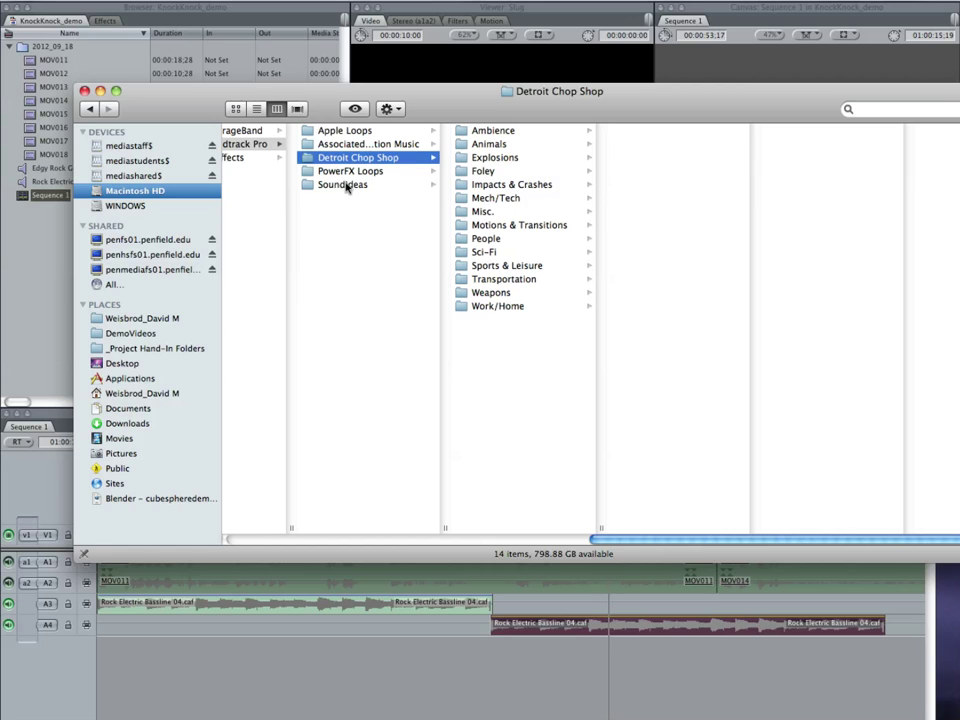
pyautogui.moveTo(549, 111); pyautogui.dragTo(503, 118)
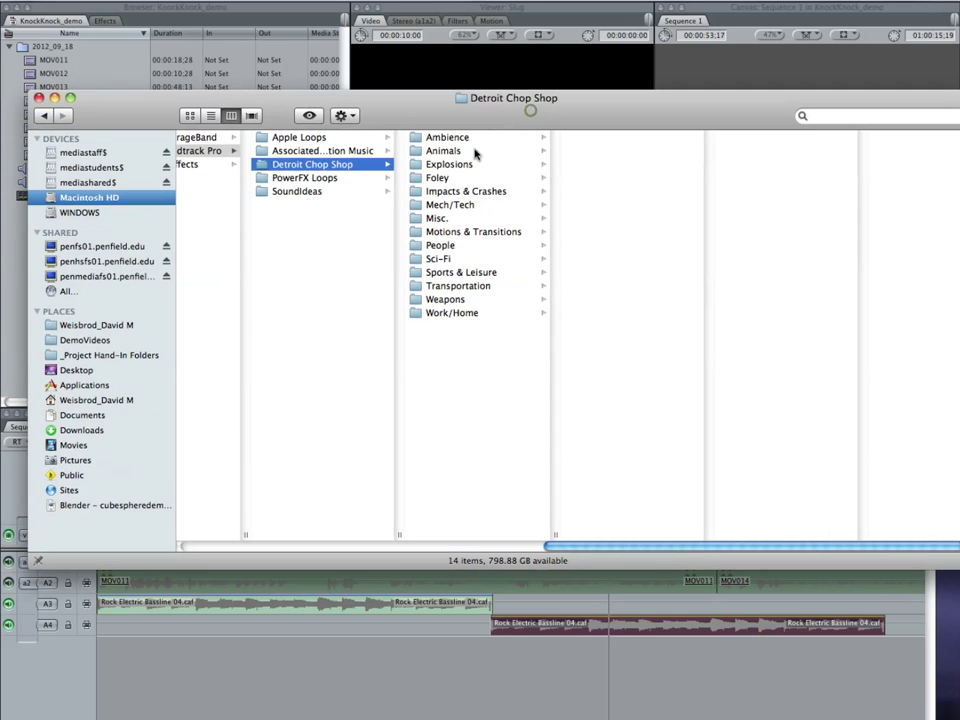
pyautogui.click(305, 192)
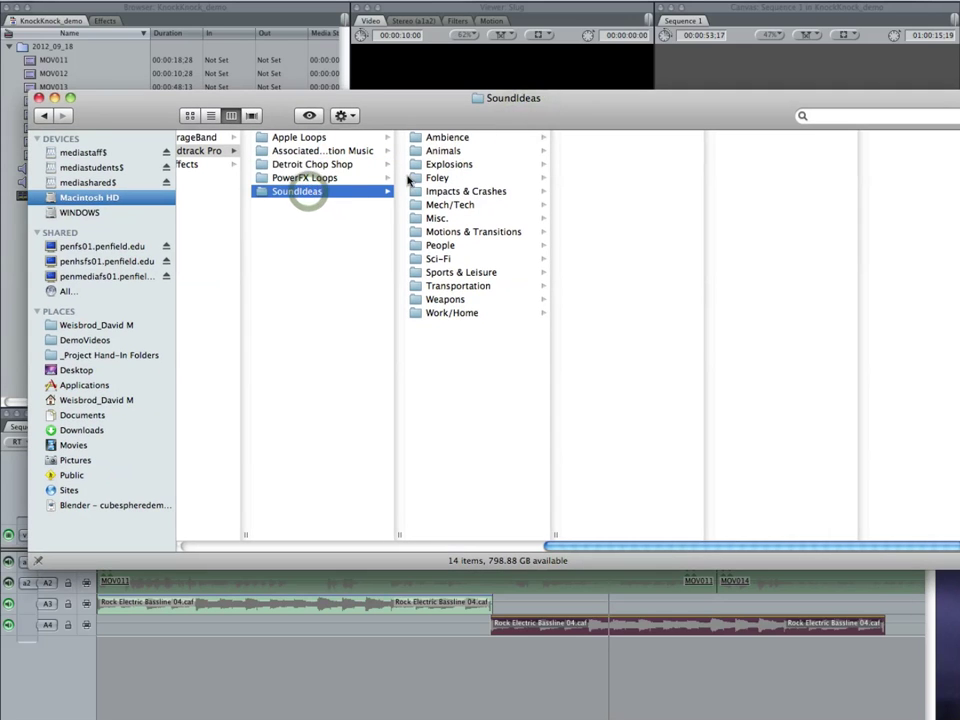
pyautogui.click(453, 164)
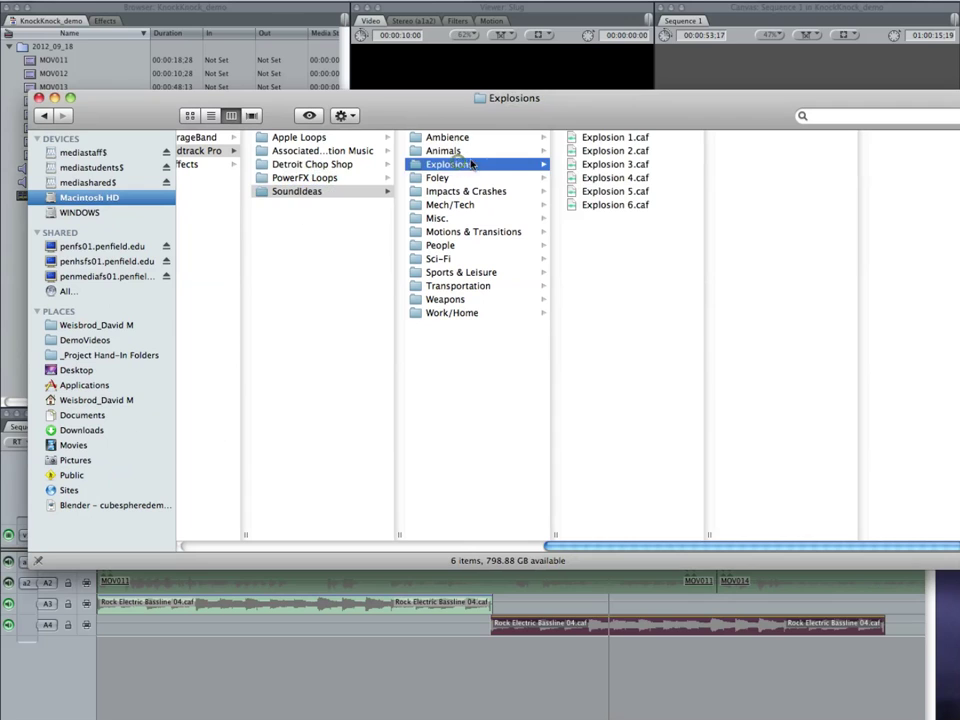
# Audition Explosion 6.caf, Explosion 3.caf and Explosion 2.caf in the Preview column
pyautogui.click(618, 206)
pyautogui.click(788, 183)
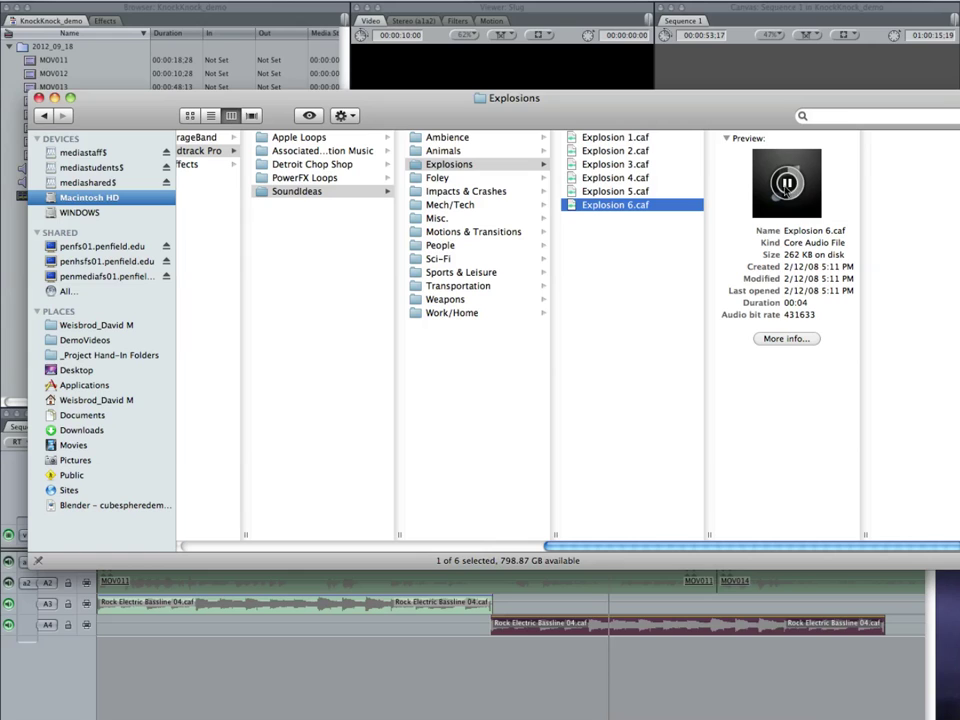
pyautogui.click(606, 164)
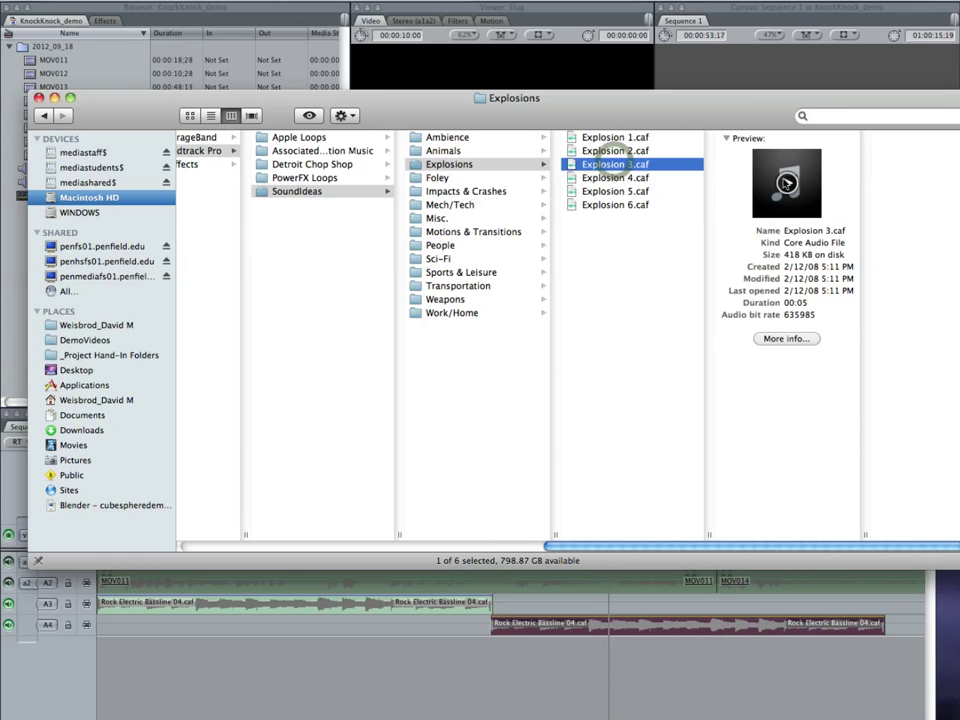
pyautogui.click(787, 182)
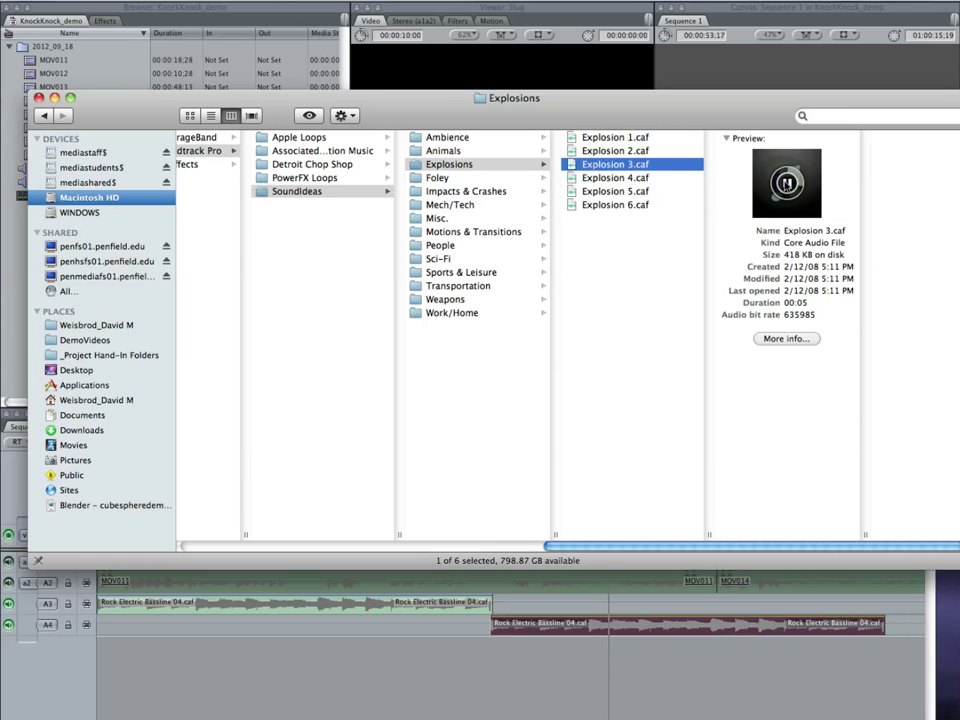
pyautogui.click(598, 150)
pyautogui.click(787, 182)
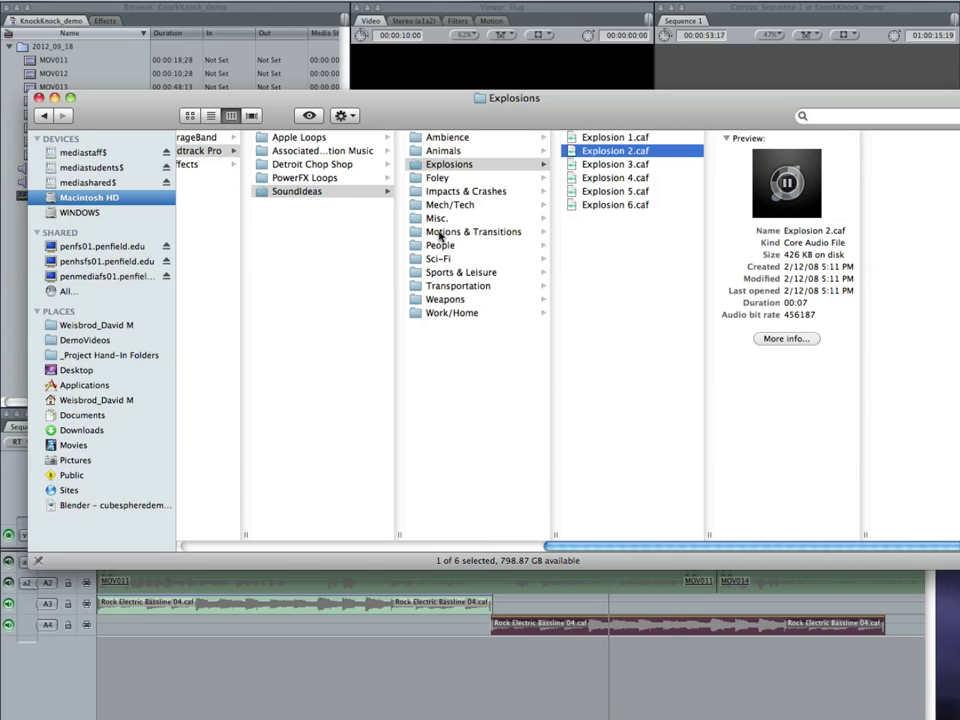
# Open the People folder and preview Crowd Angry, Crowd Applause and Cheer 5, and Crowd Boo
pyautogui.click(440, 244)
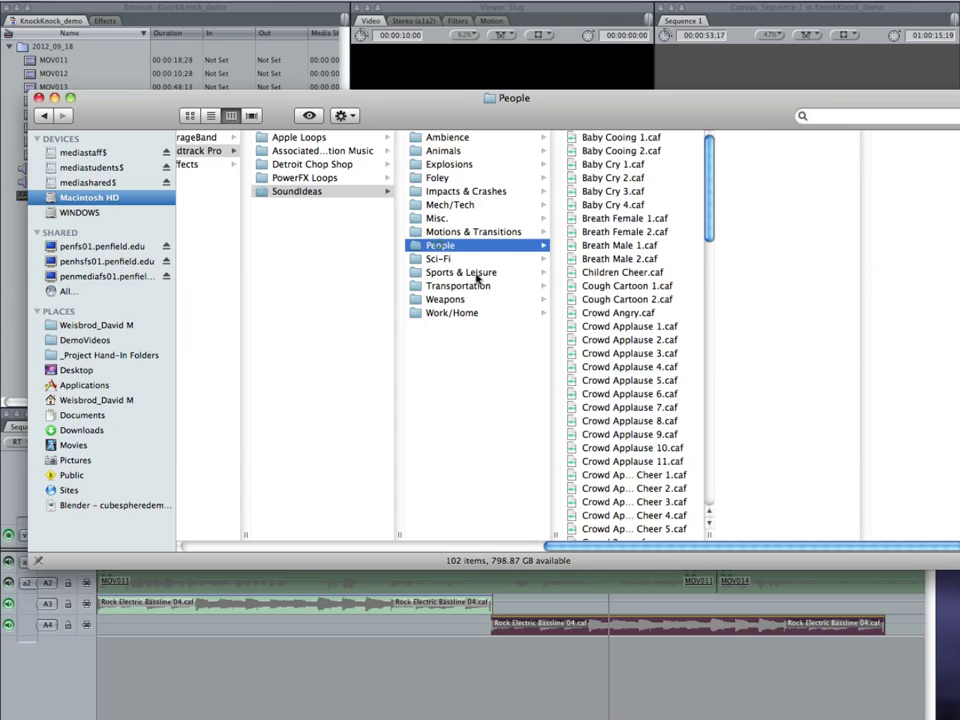
pyautogui.click(610, 312)
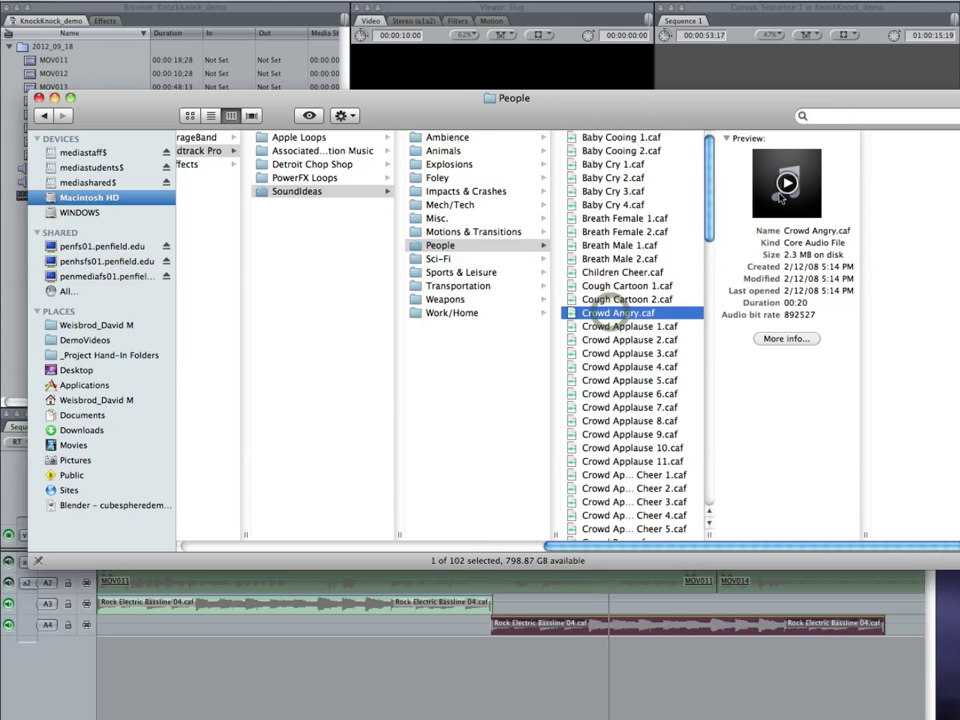
pyautogui.click(787, 183)
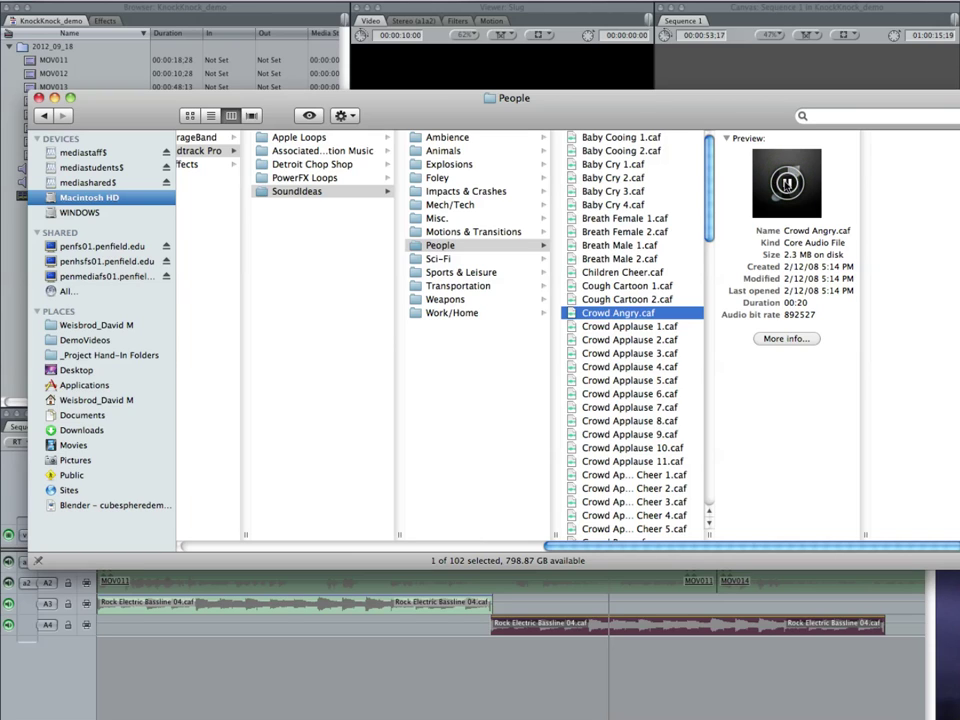
pyautogui.scroll(-5, 630, 330)
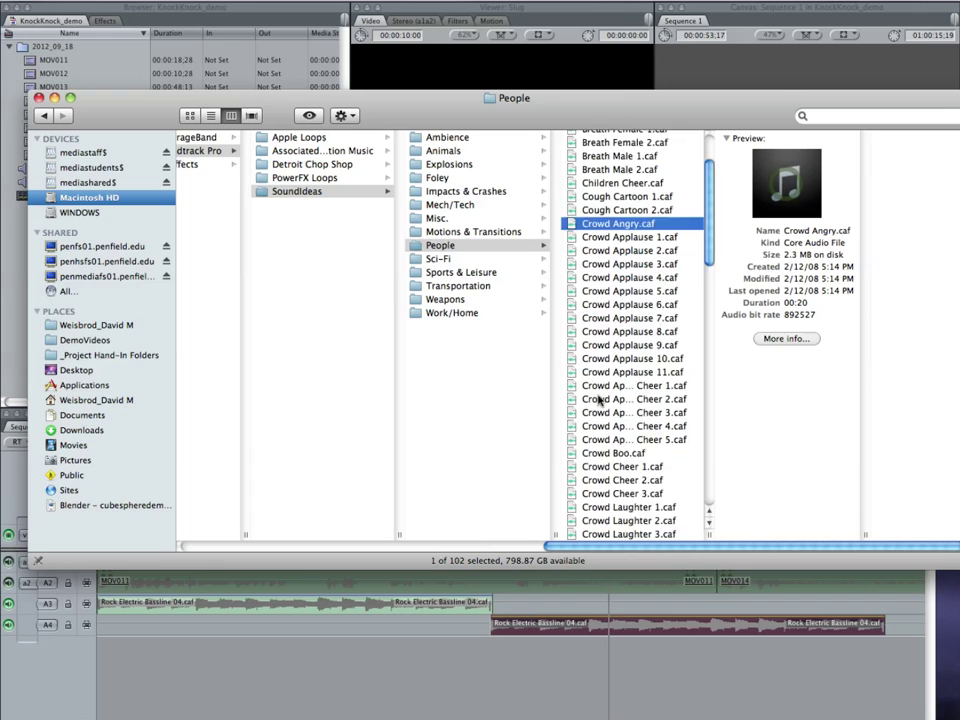
pyautogui.click(617, 291)
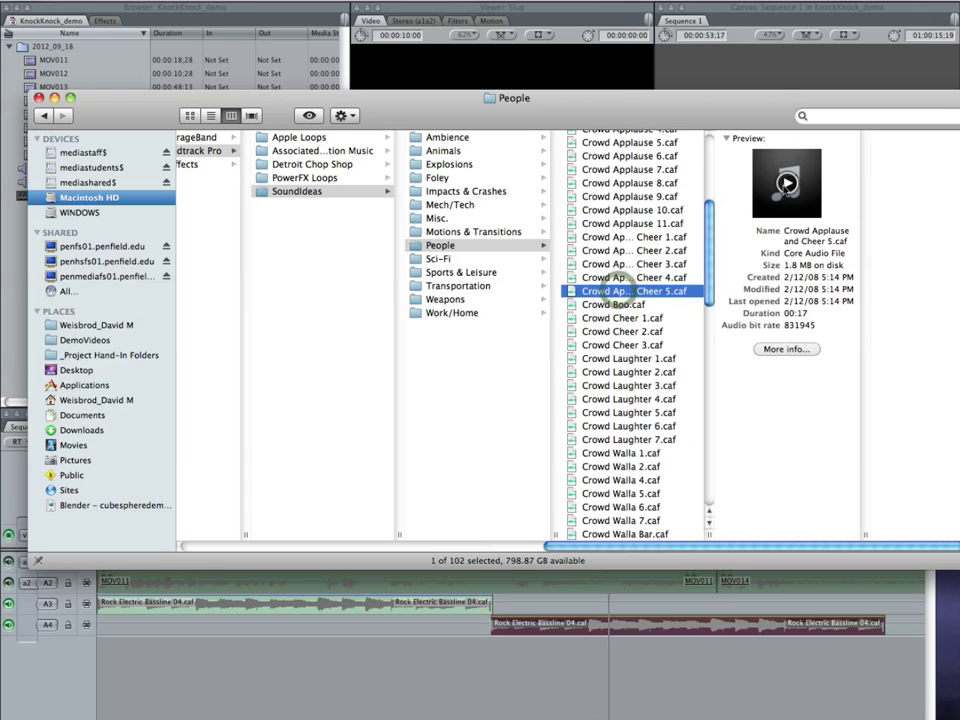
pyautogui.click(787, 190)
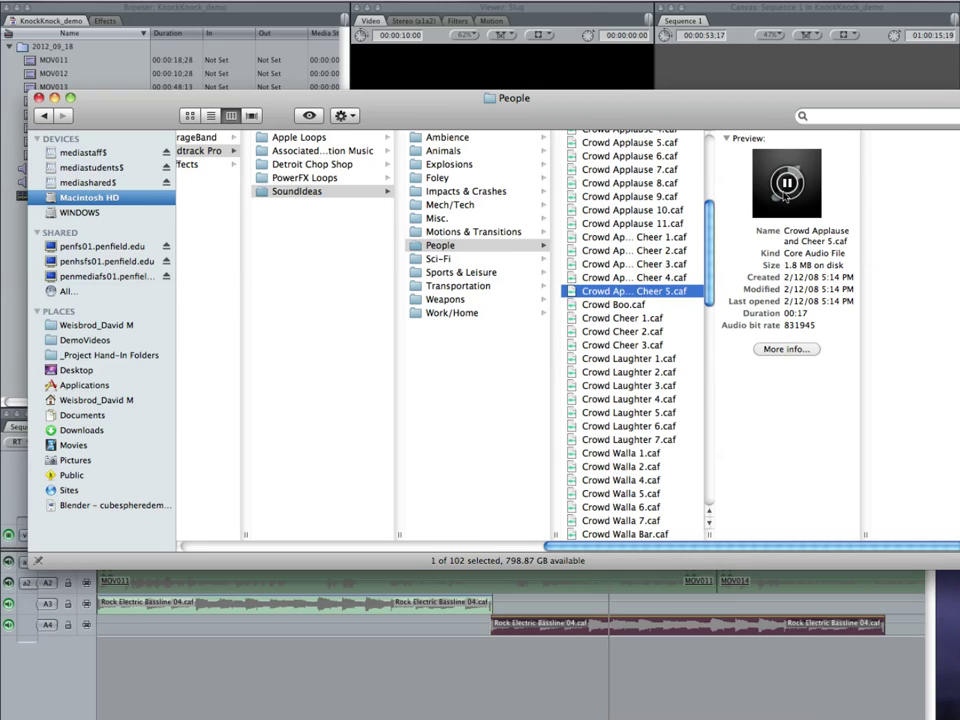
pyautogui.click(667, 318)
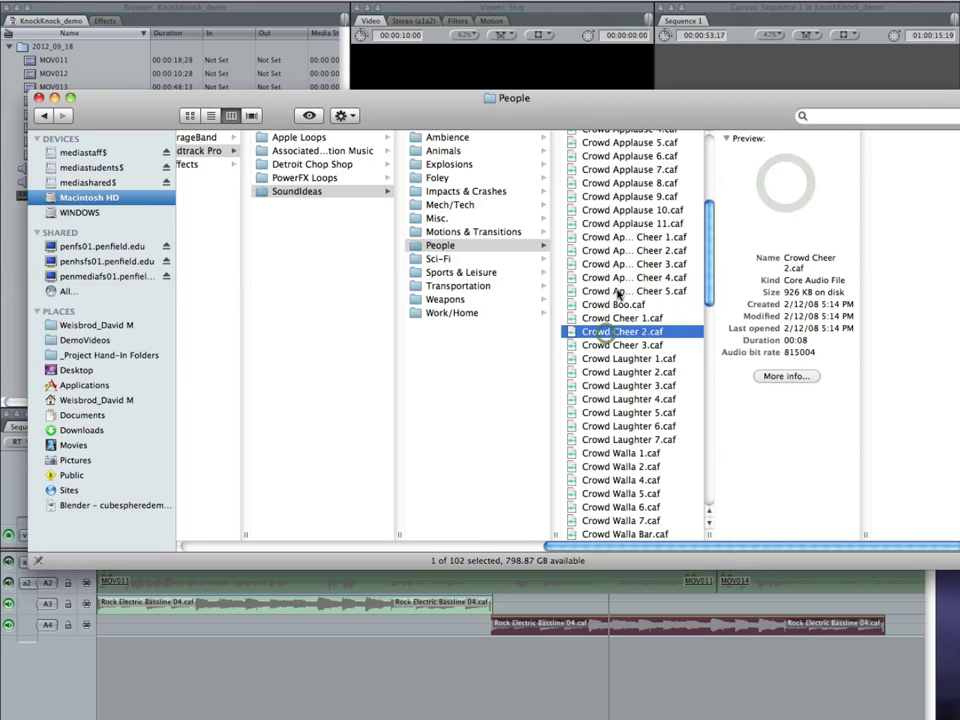
pyautogui.click(612, 304)
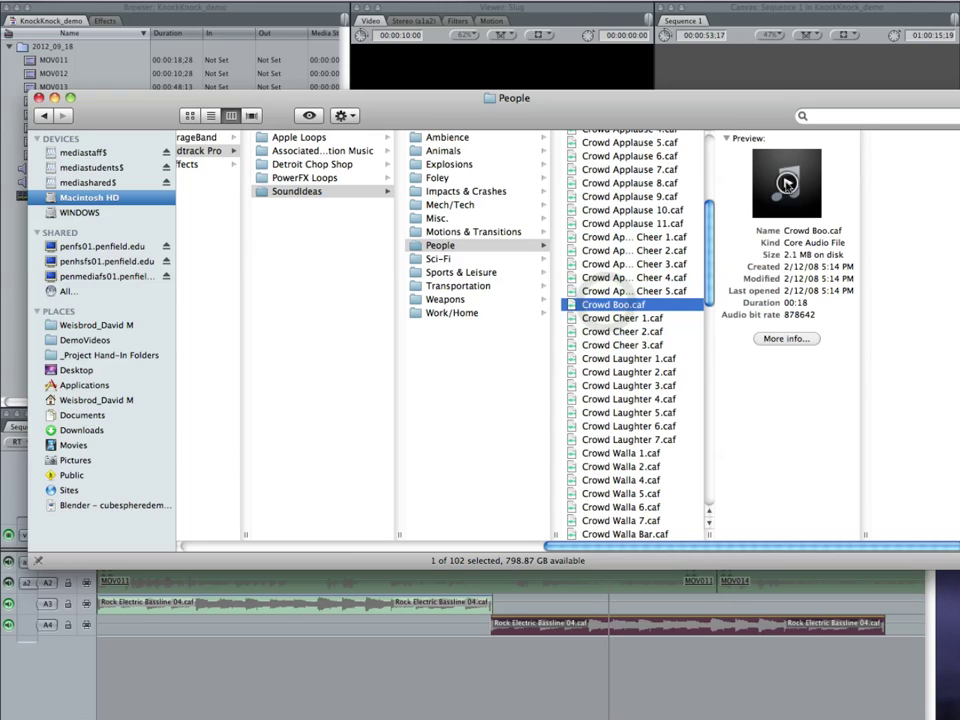
pyautogui.click(787, 183)
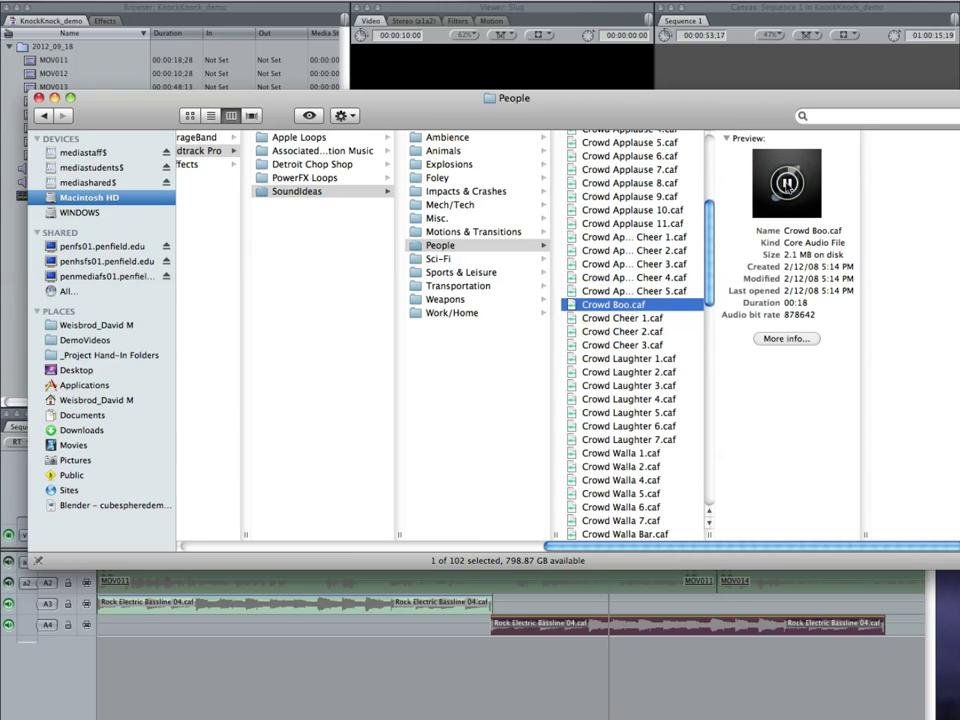
# Preview Crowd Walla 4, Crowd Walla Children, Oh-No Cartoon 1 and Taxi Call 1, also selecting Gasp 3
pyautogui.scroll(-3, 671, 399)
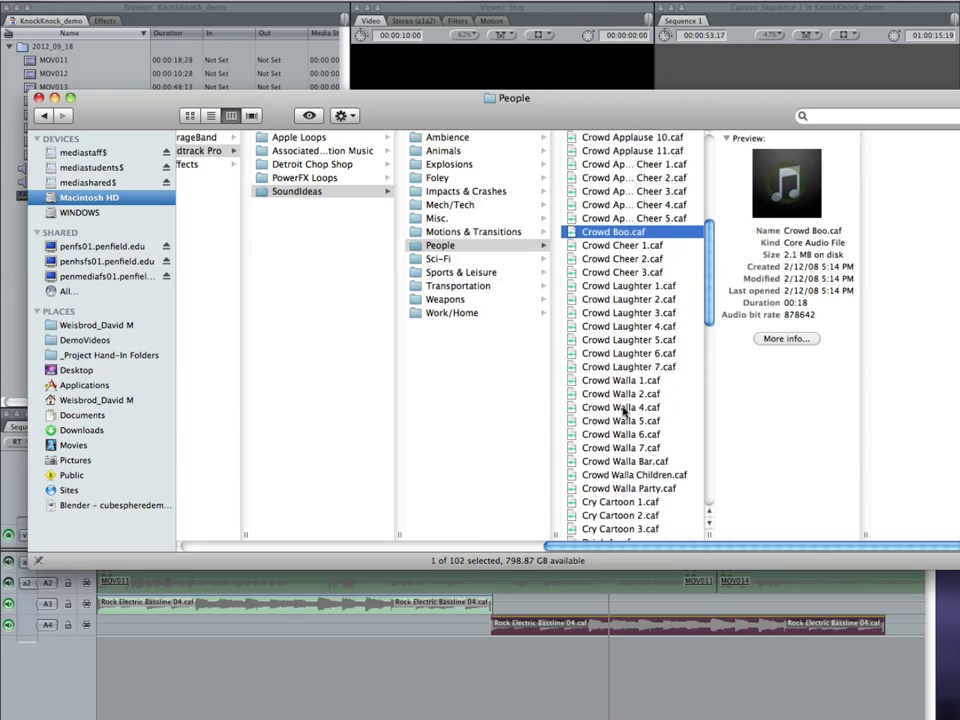
pyautogui.click(617, 407)
pyautogui.click(787, 184)
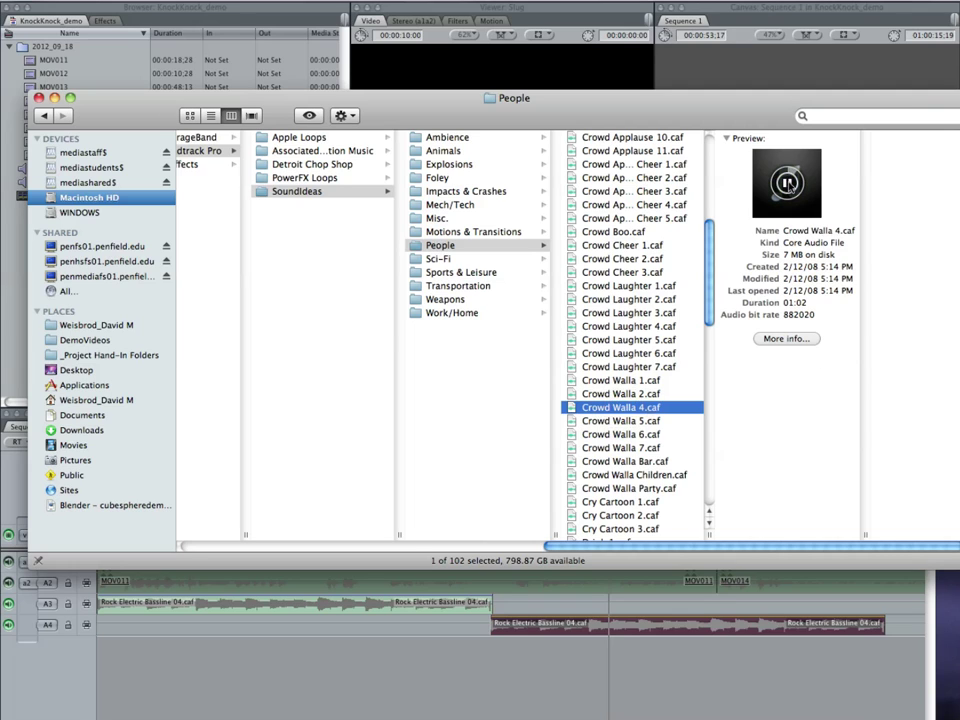
pyautogui.scroll(-2, 713, 437)
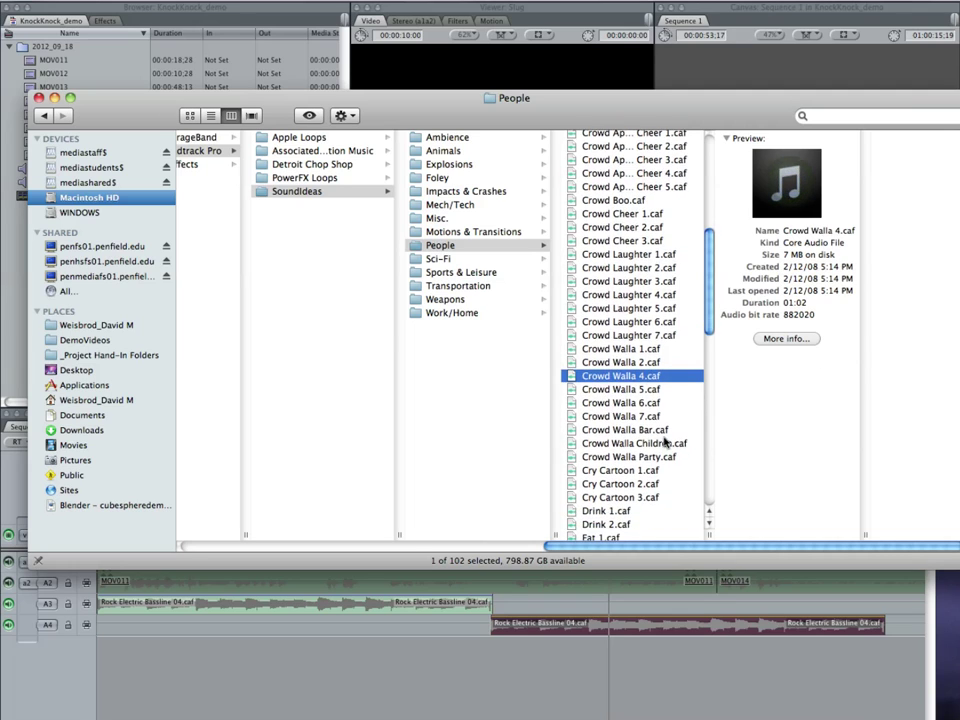
pyautogui.click(605, 443)
pyautogui.click(786, 184)
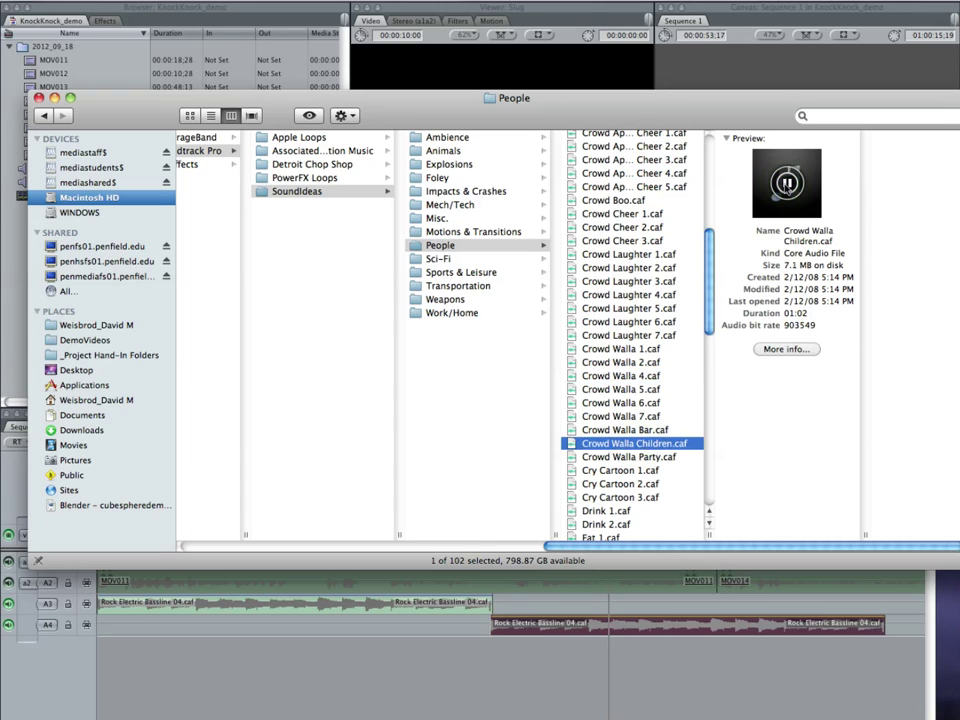
pyautogui.scroll(-6, 643, 338)
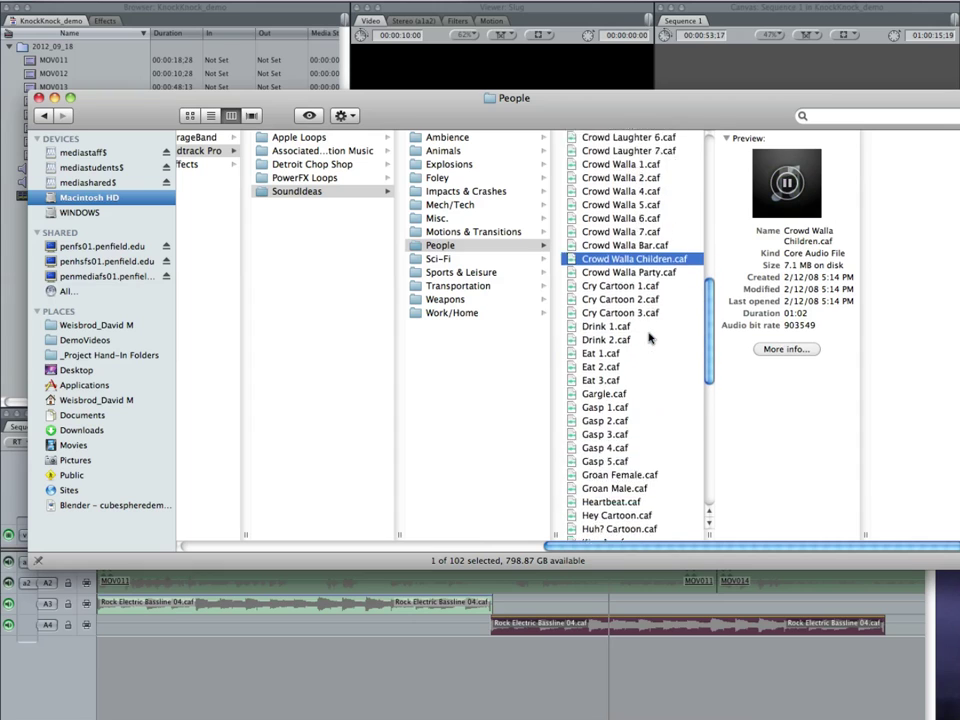
pyautogui.scroll(-1, 648, 343)
pyautogui.click(606, 372)
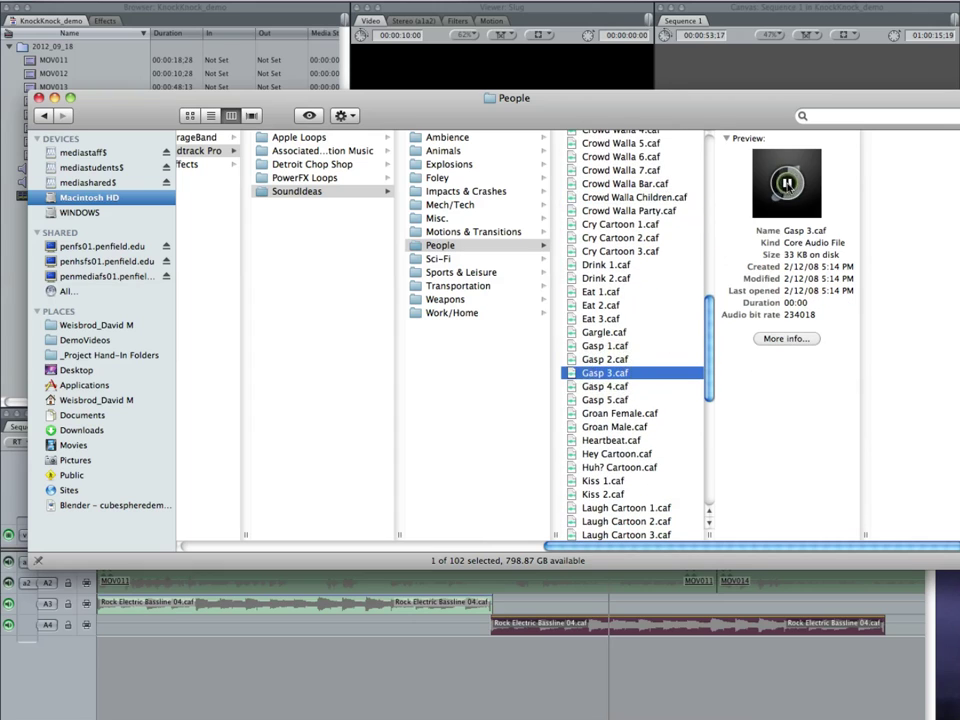
pyautogui.scroll(-5, 573, 303)
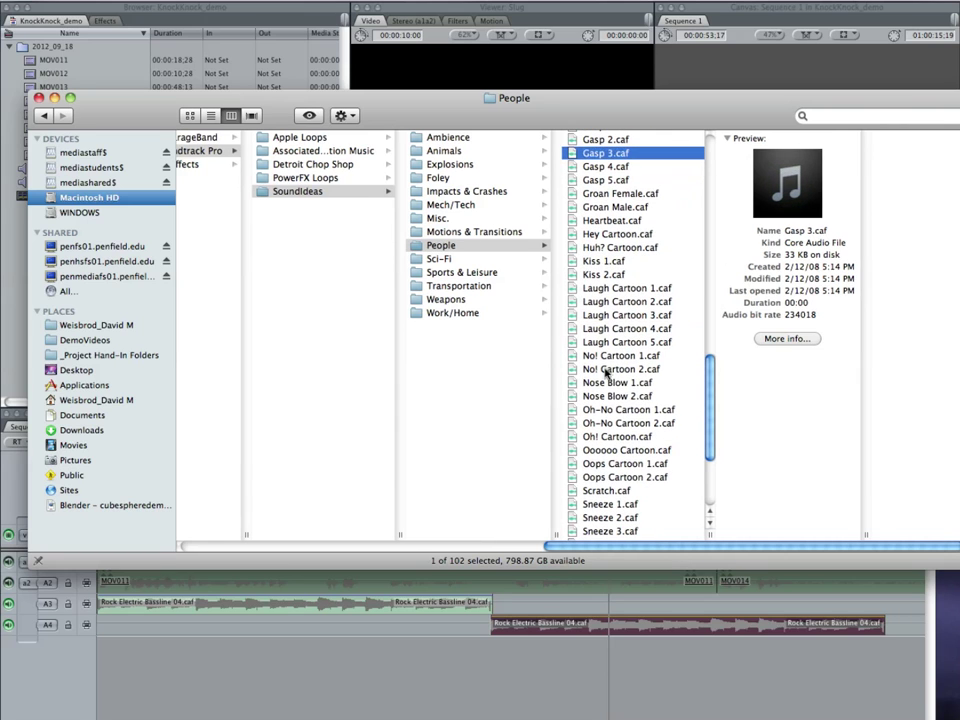
pyautogui.click(631, 409)
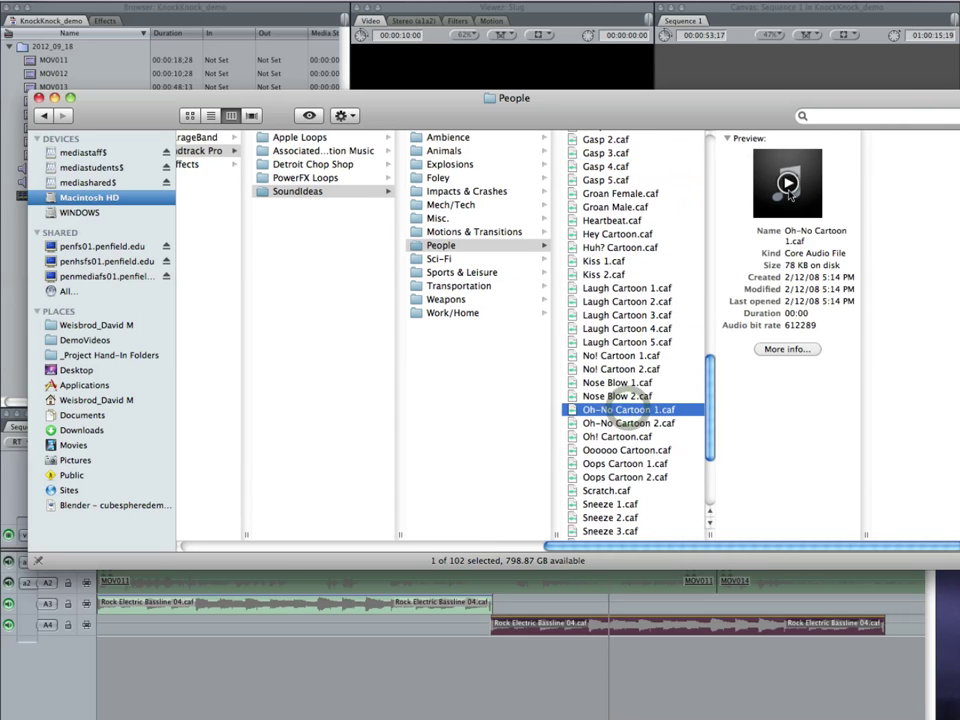
pyautogui.click(787, 182)
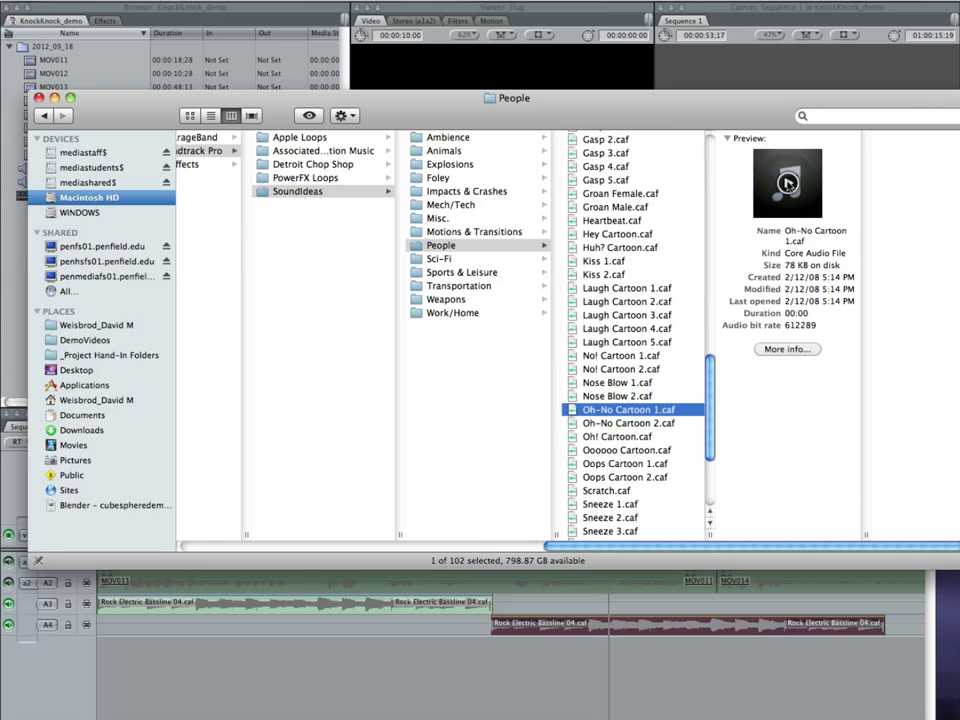
pyautogui.scroll(-1, 675, 272)
pyautogui.scroll(-5, 675, 270)
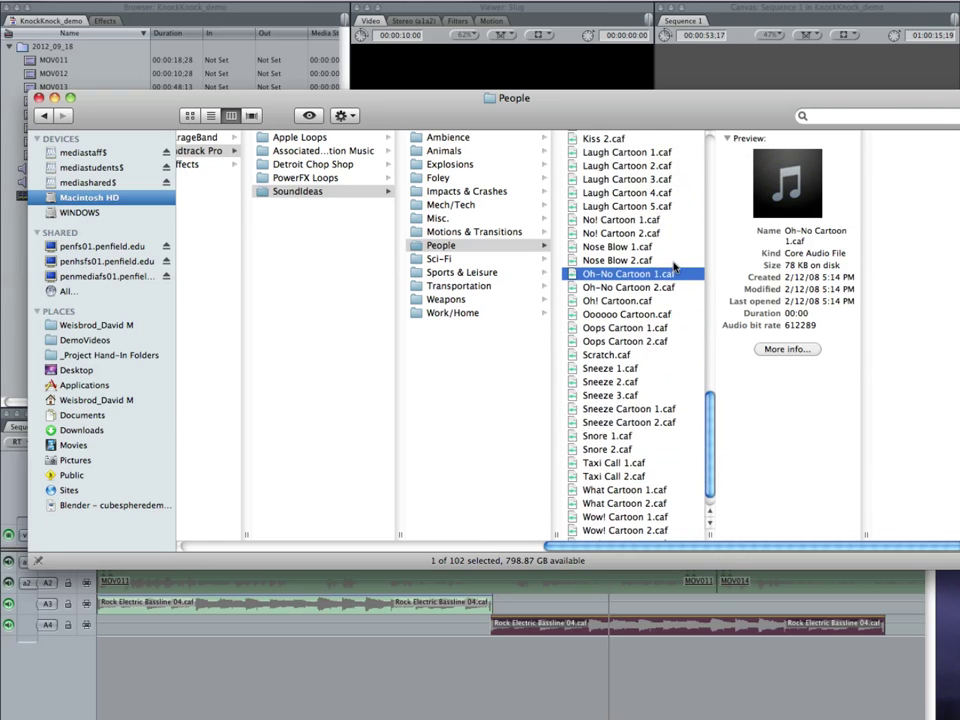
pyautogui.click(650, 466)
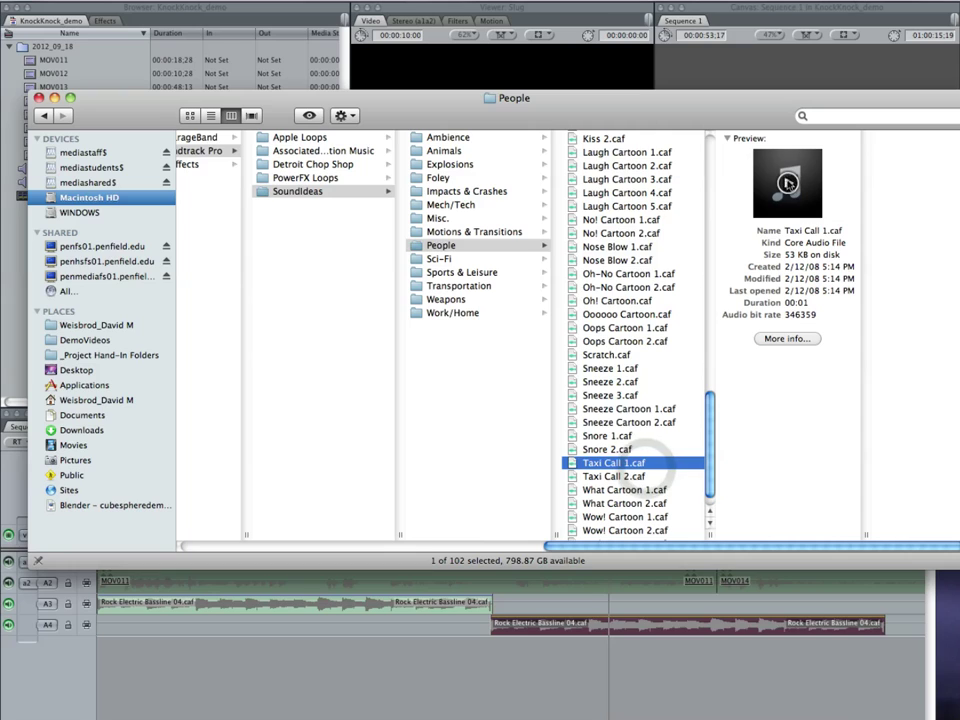
pyautogui.click(787, 182)
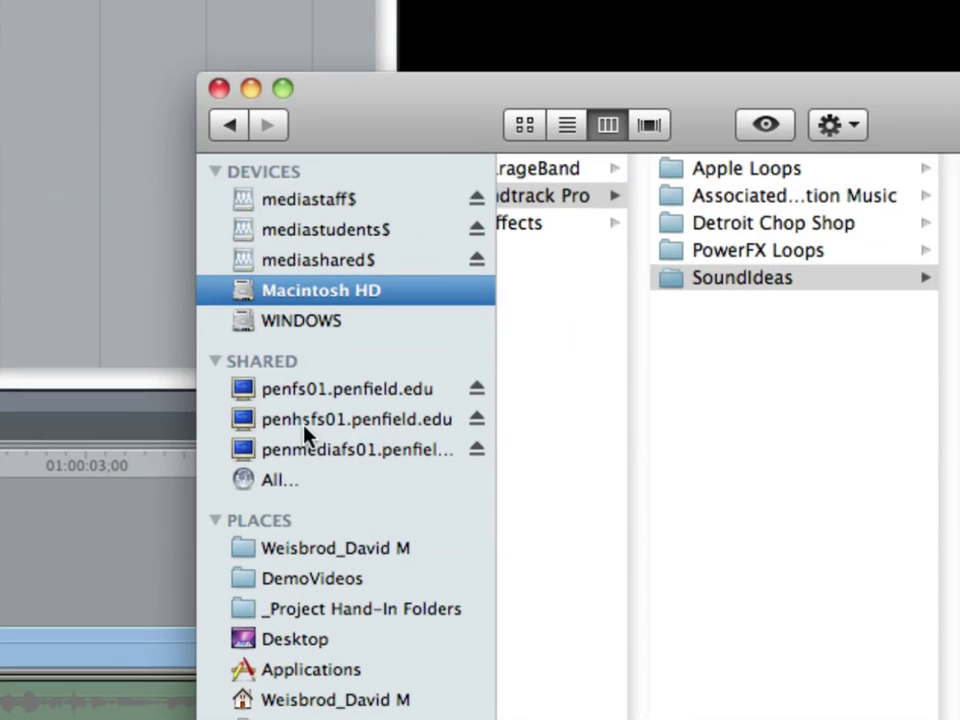
# Navigate penmediafs01's mediashared$ share to _Information Library > Digital Video > Royalty Free Music > JJ Royalty Free > Vol 21
pyautogui.click(313, 451)
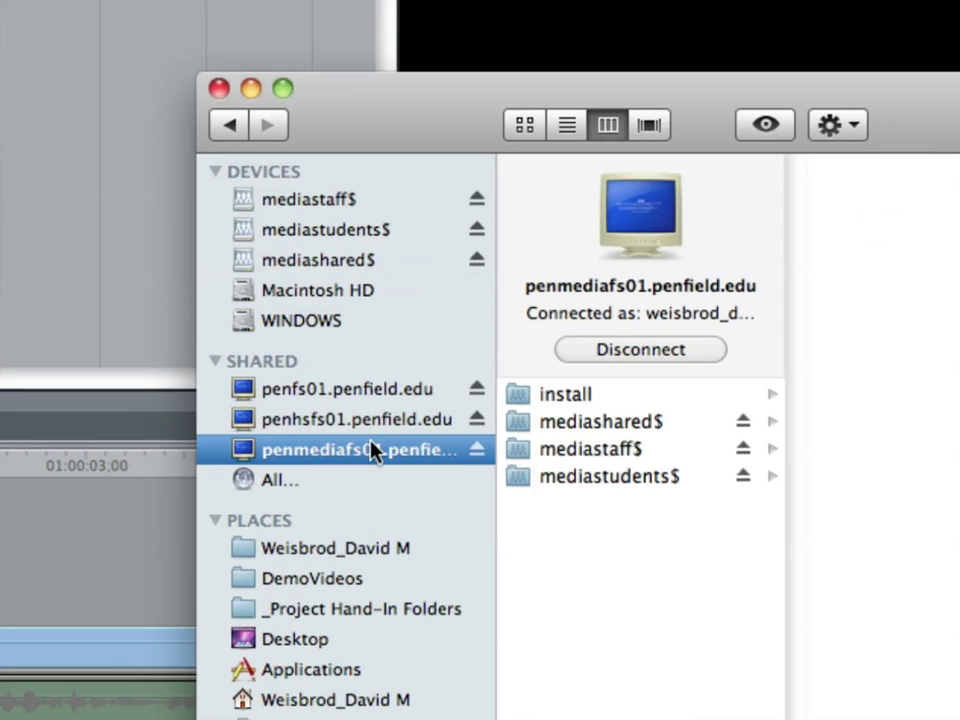
pyautogui.click(602, 446)
pyautogui.click(636, 427)
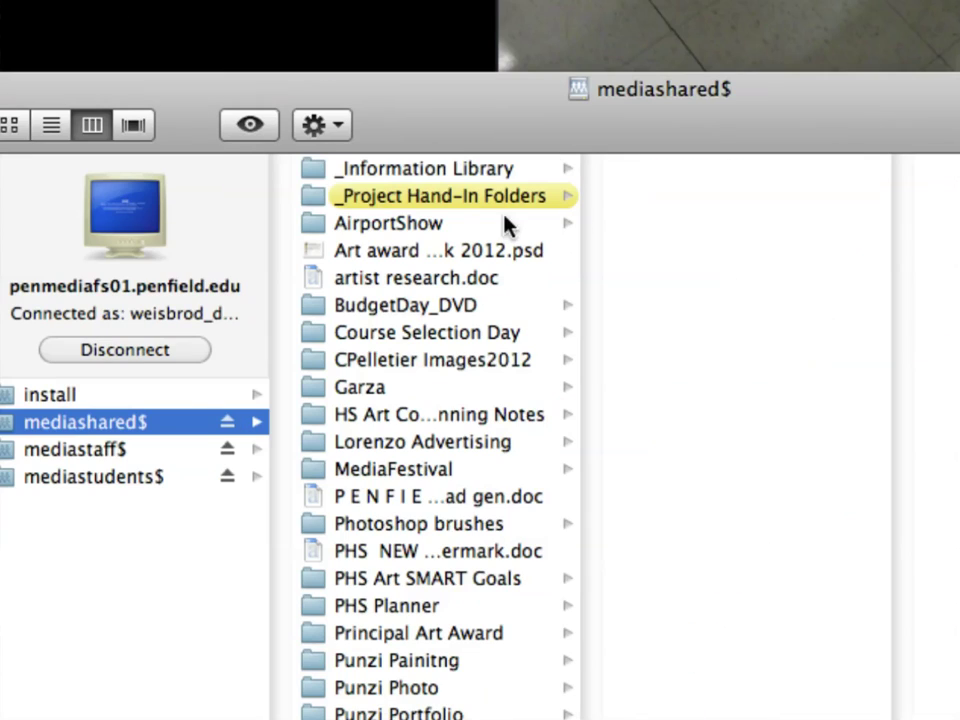
pyautogui.click(458, 172)
pyautogui.click(666, 250)
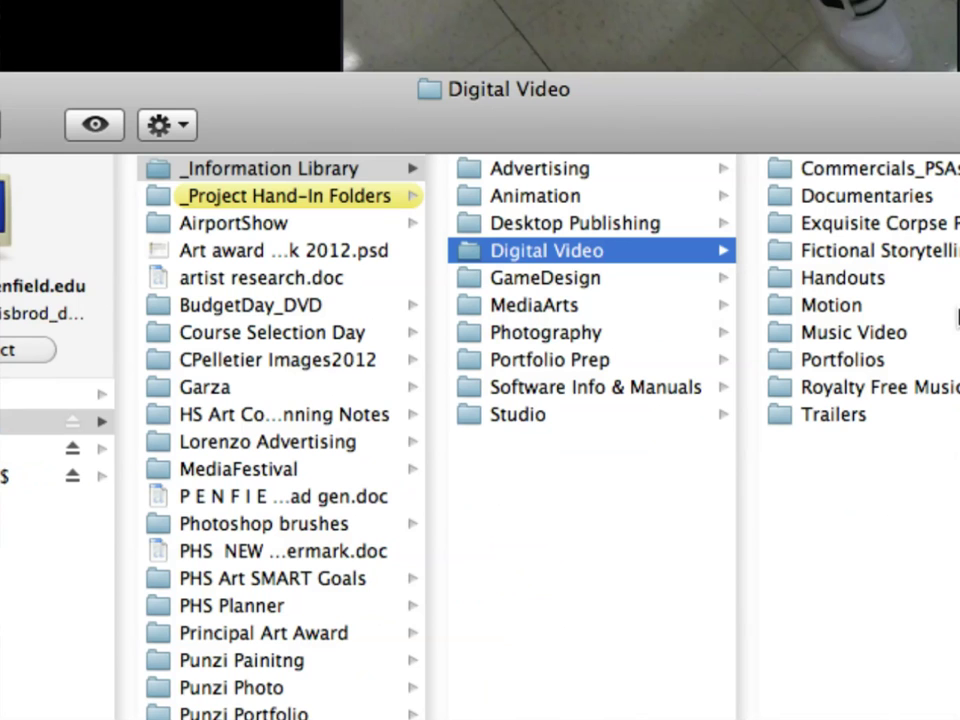
pyautogui.click(857, 388)
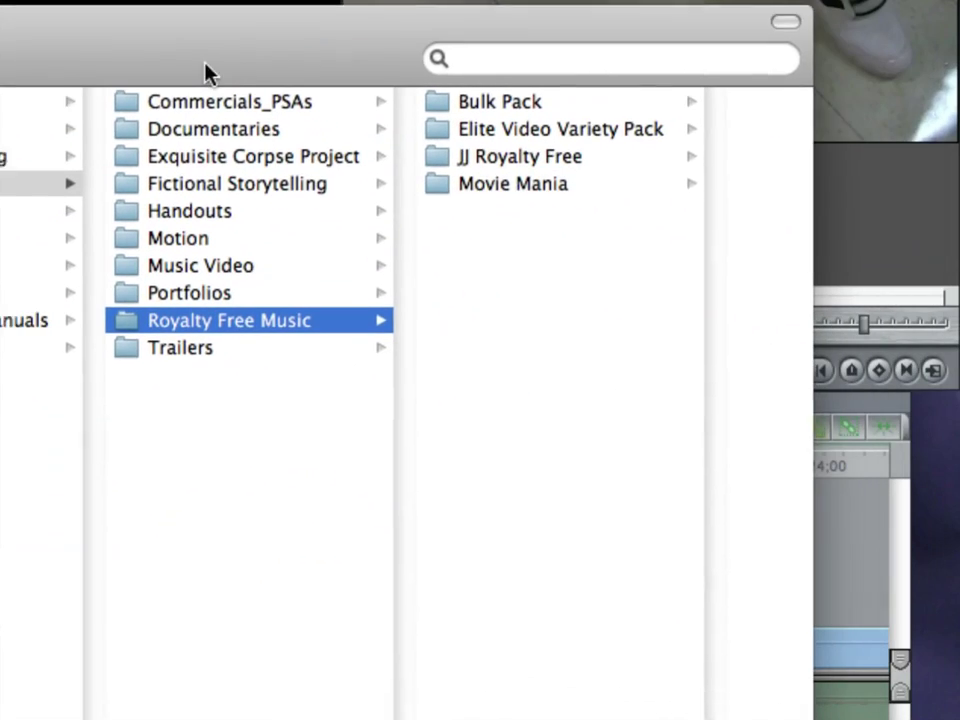
pyautogui.click(455, 150)
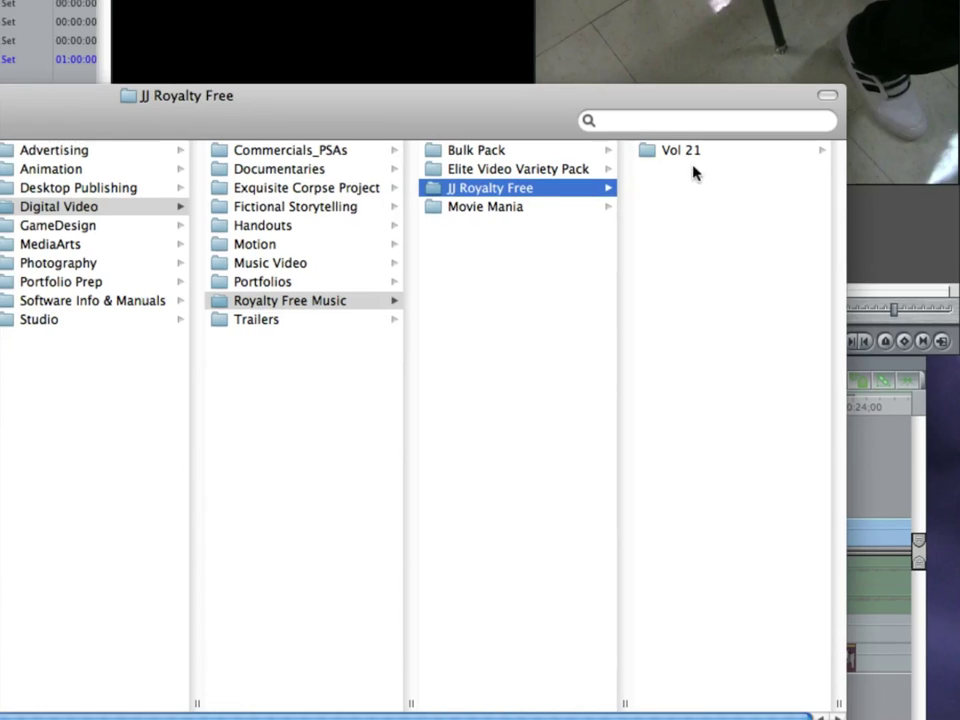
pyautogui.click(690, 153)
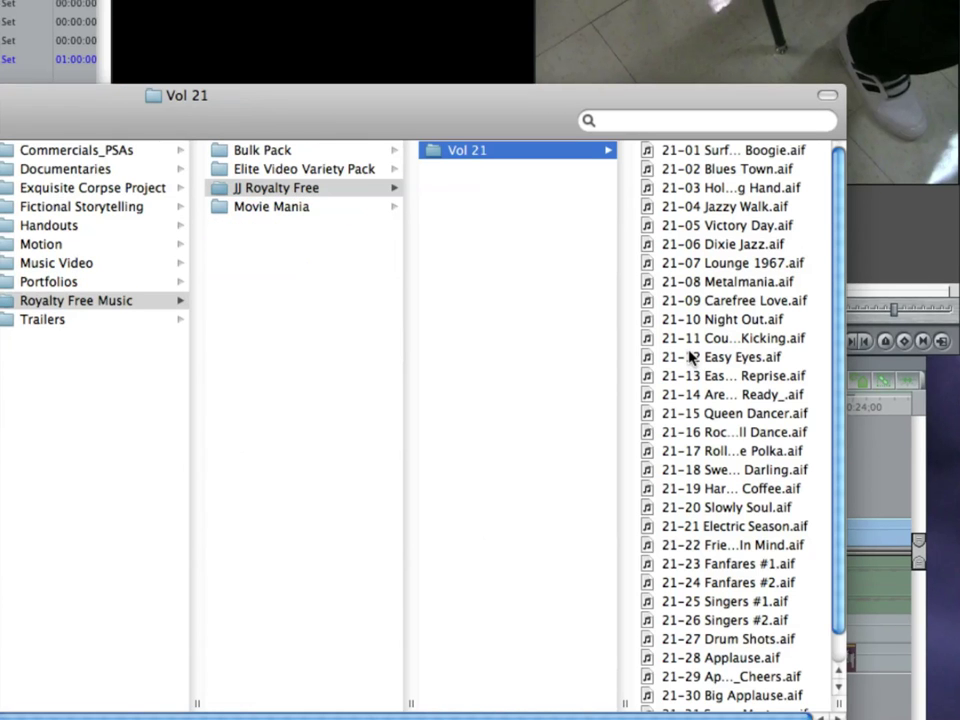
# Preview and stop 21-10 Night Out.aif, then 21-01 Surfboard Boogie.aif
pyautogui.click(693, 320)
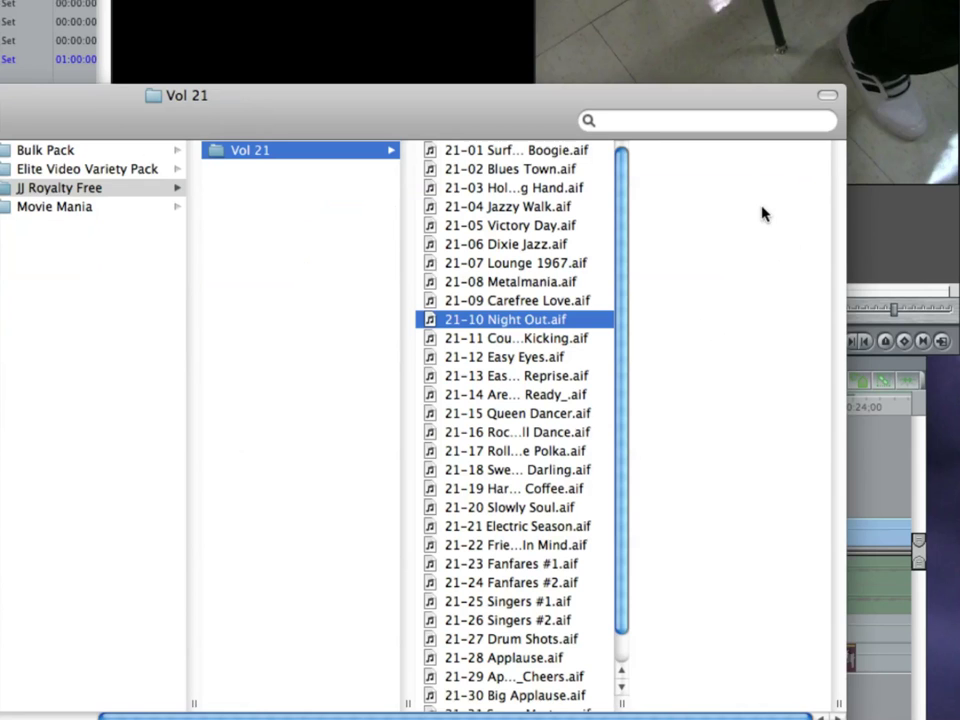
pyautogui.click(729, 214)
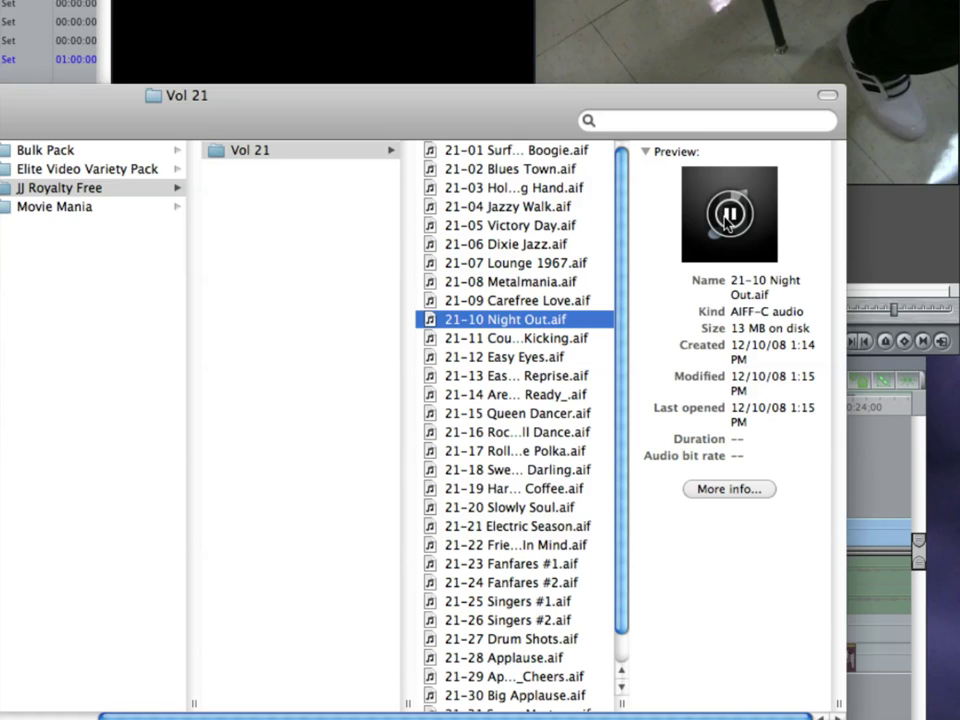
pyautogui.click(727, 214)
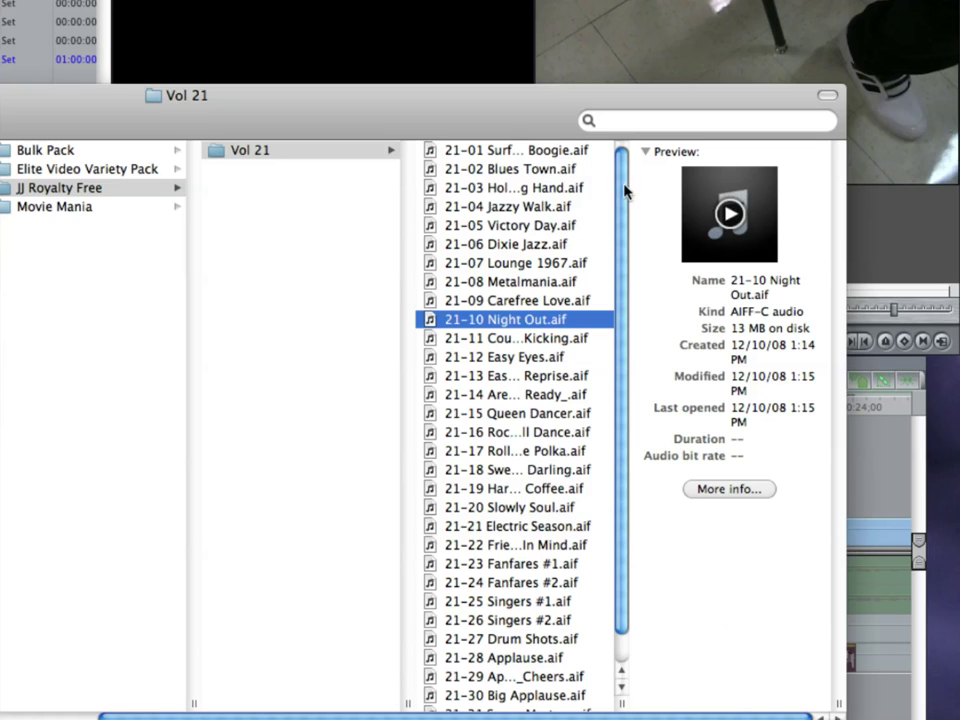
pyautogui.click(499, 150)
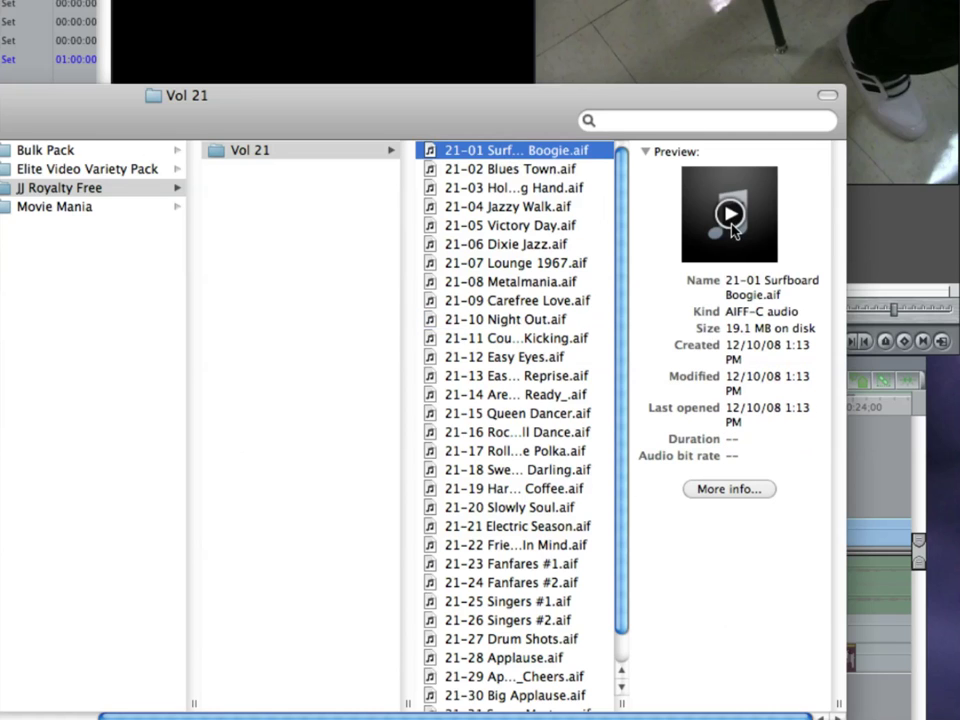
pyautogui.click(730, 216)
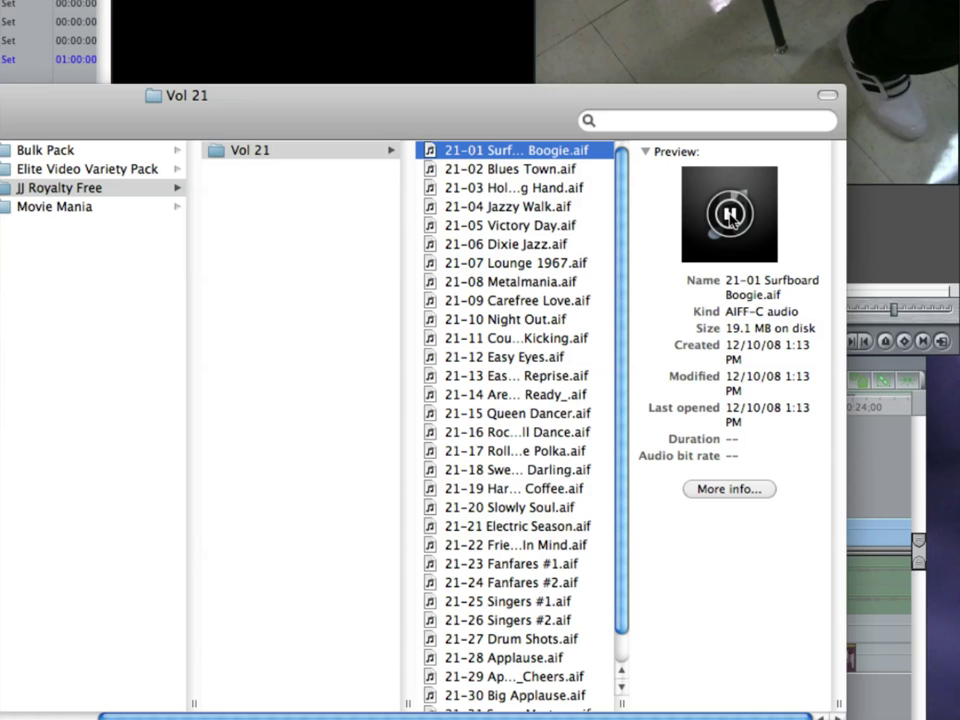
pyautogui.click(732, 220)
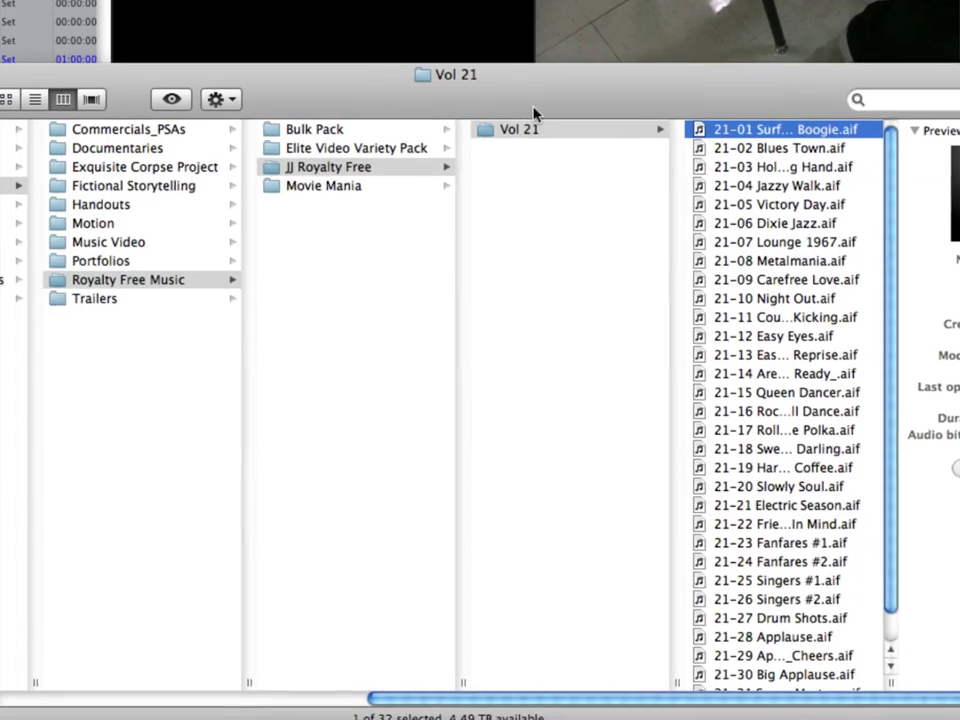